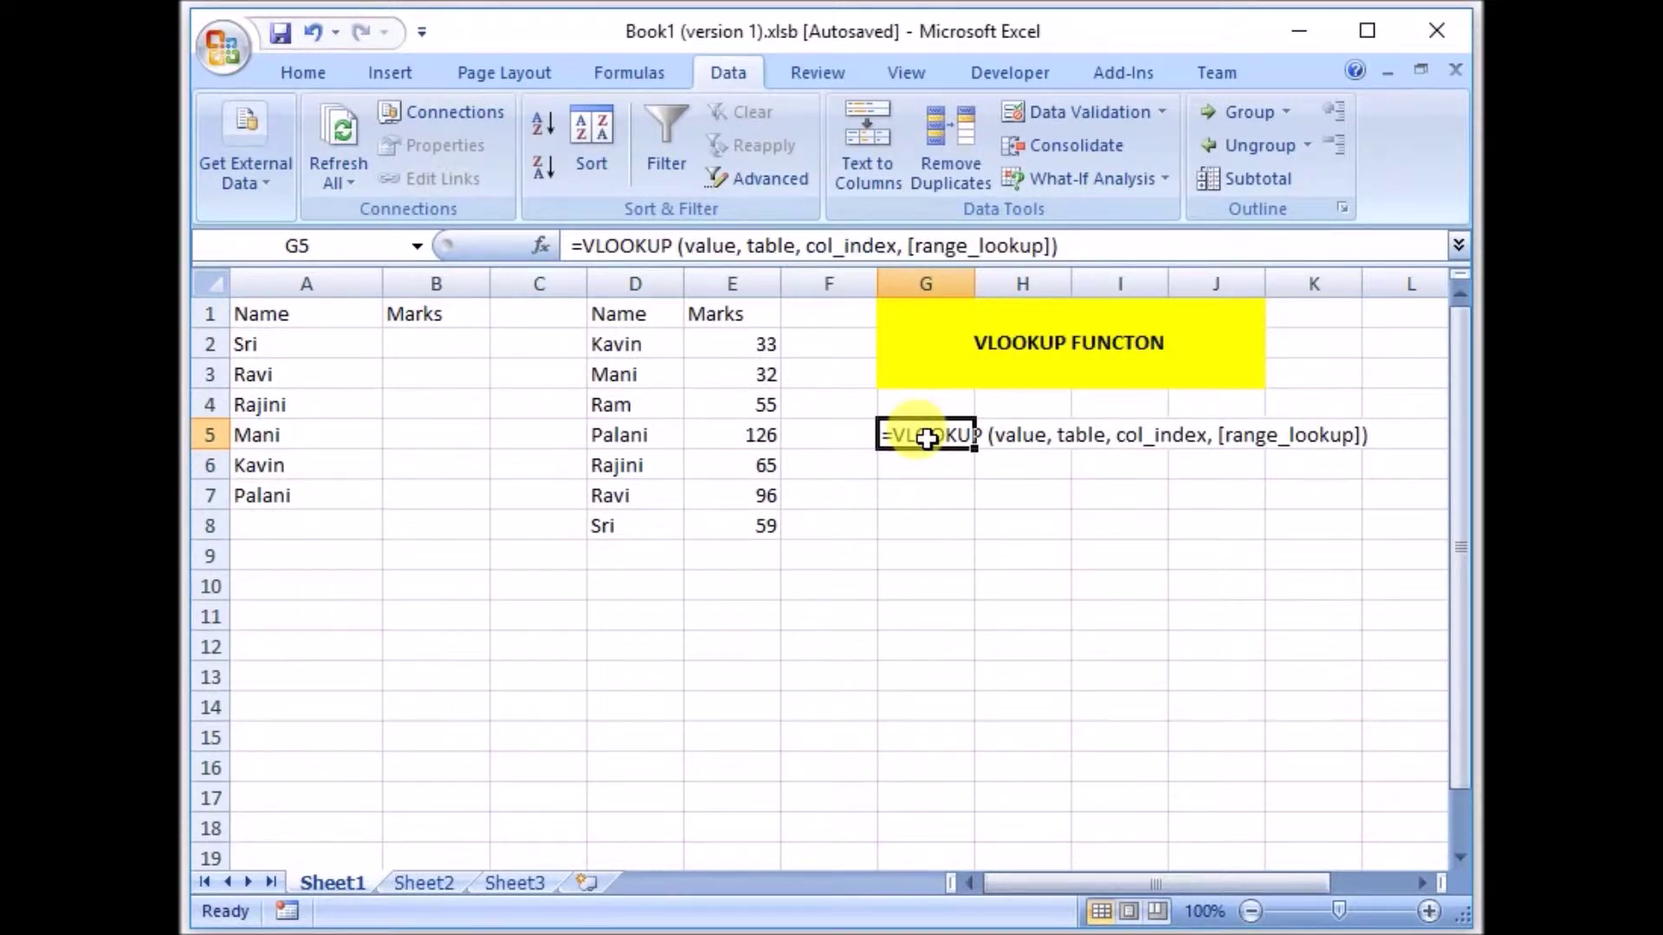
- Examine the source table of names and marks in columns D and E
{"action": "left_click", "coordinate": [670, 279]}
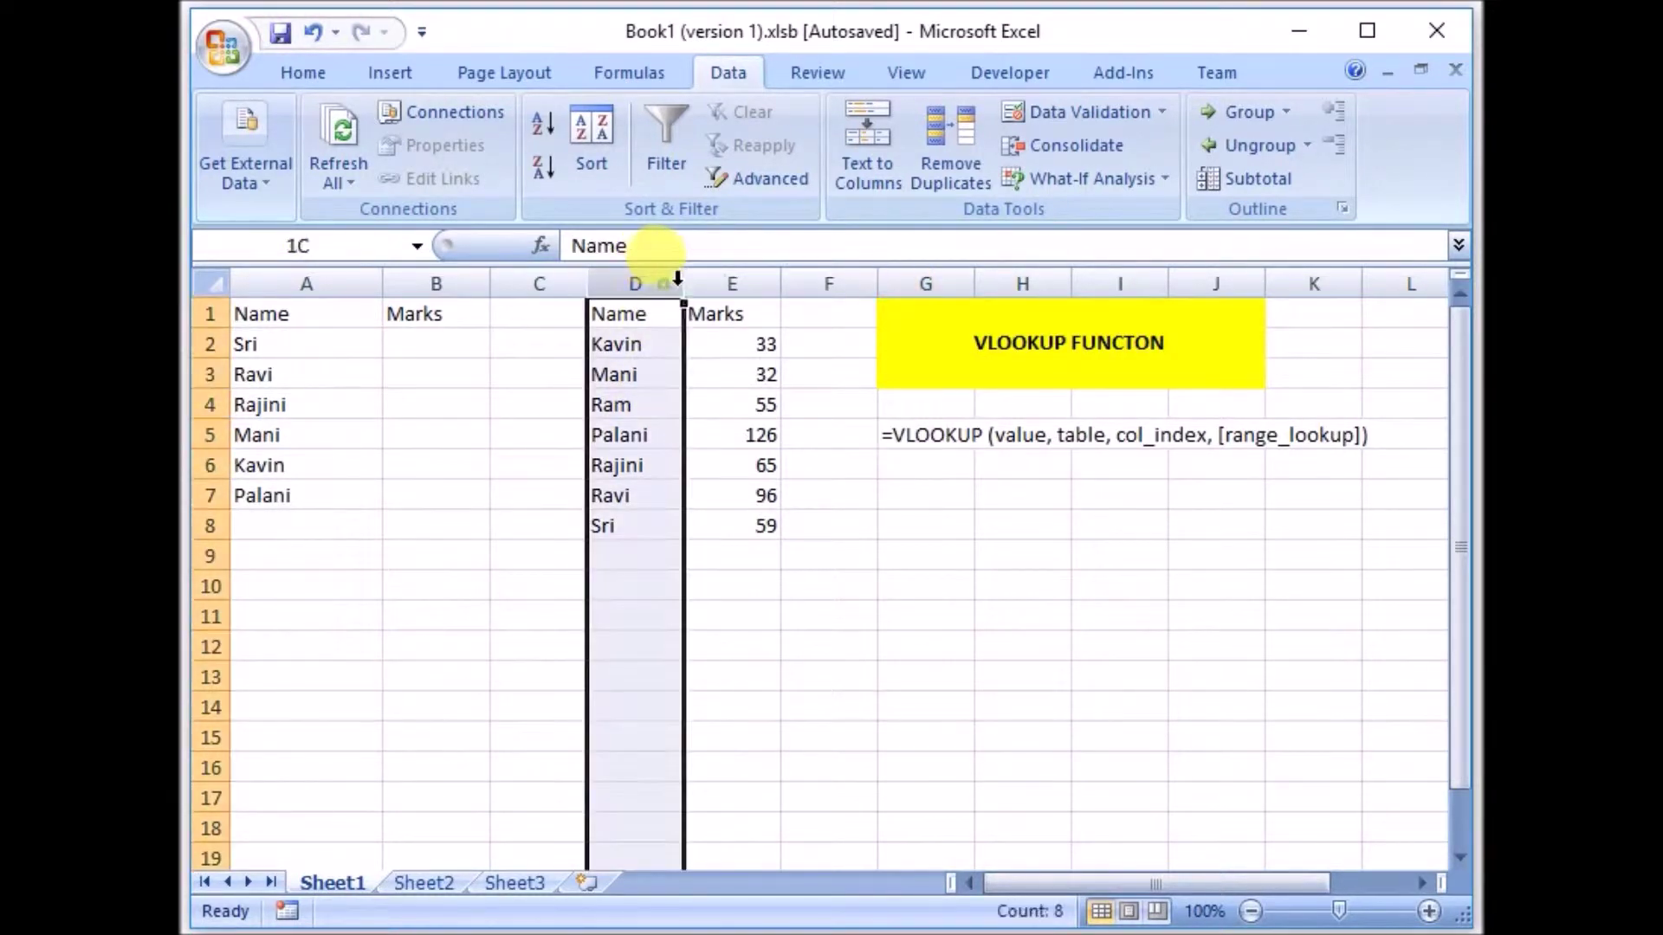
{"action": "left_click_drag", "start_coordinate": [669, 279], "coordinate": [723, 277]}
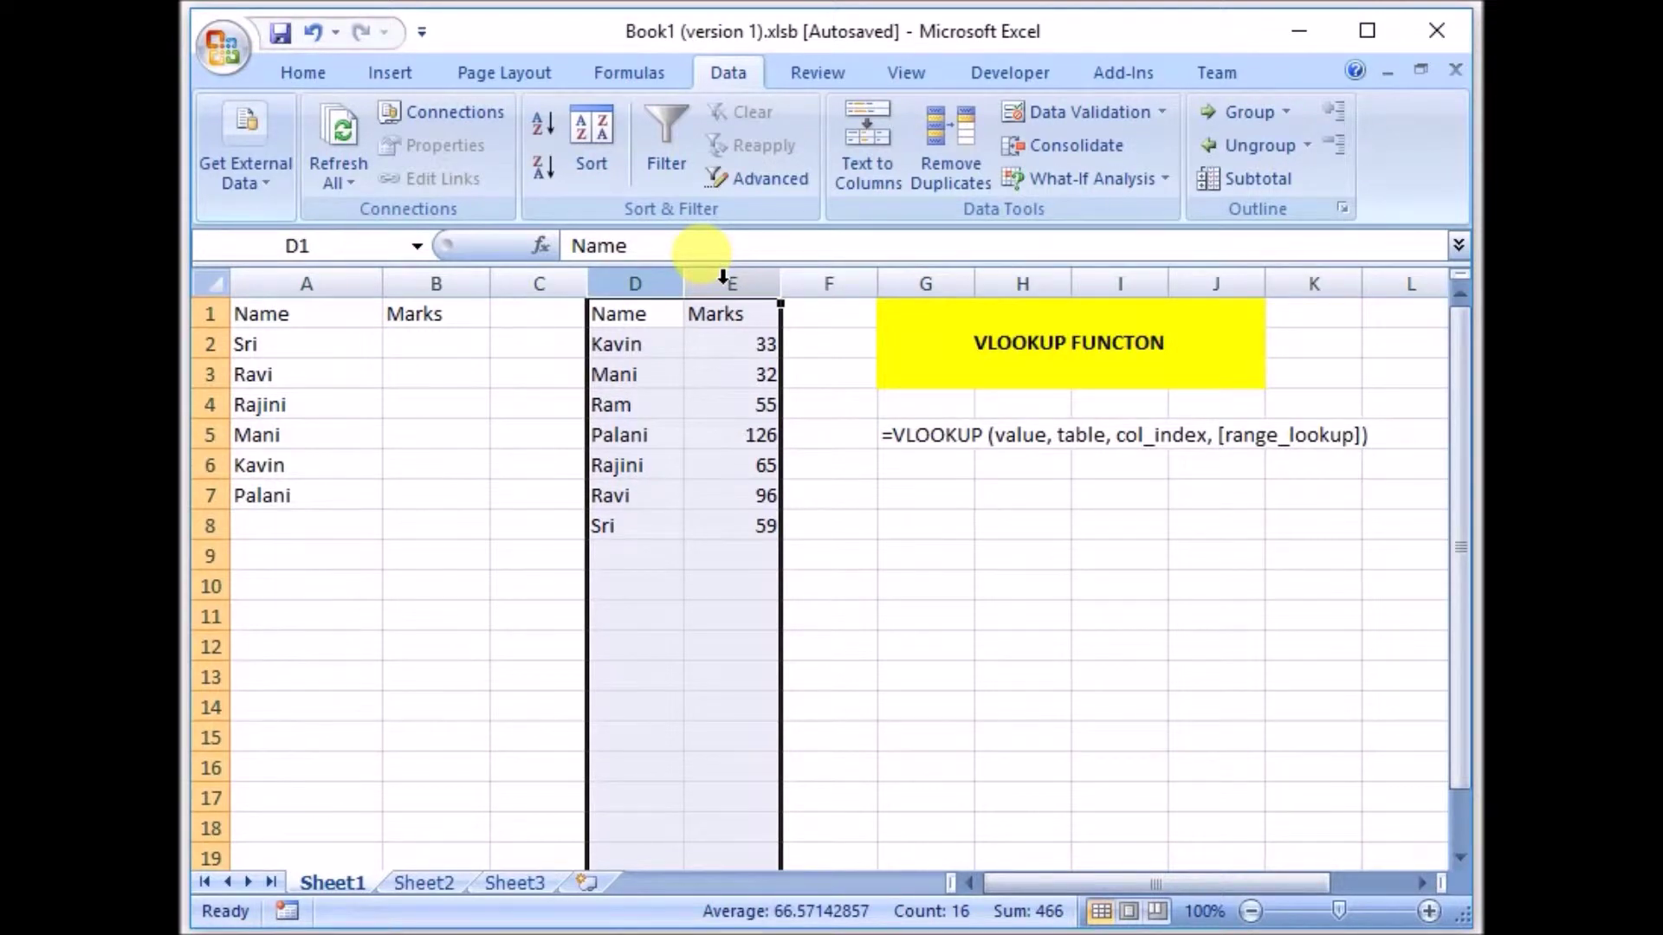
{"action": "left_click", "coordinate": [654, 353]}
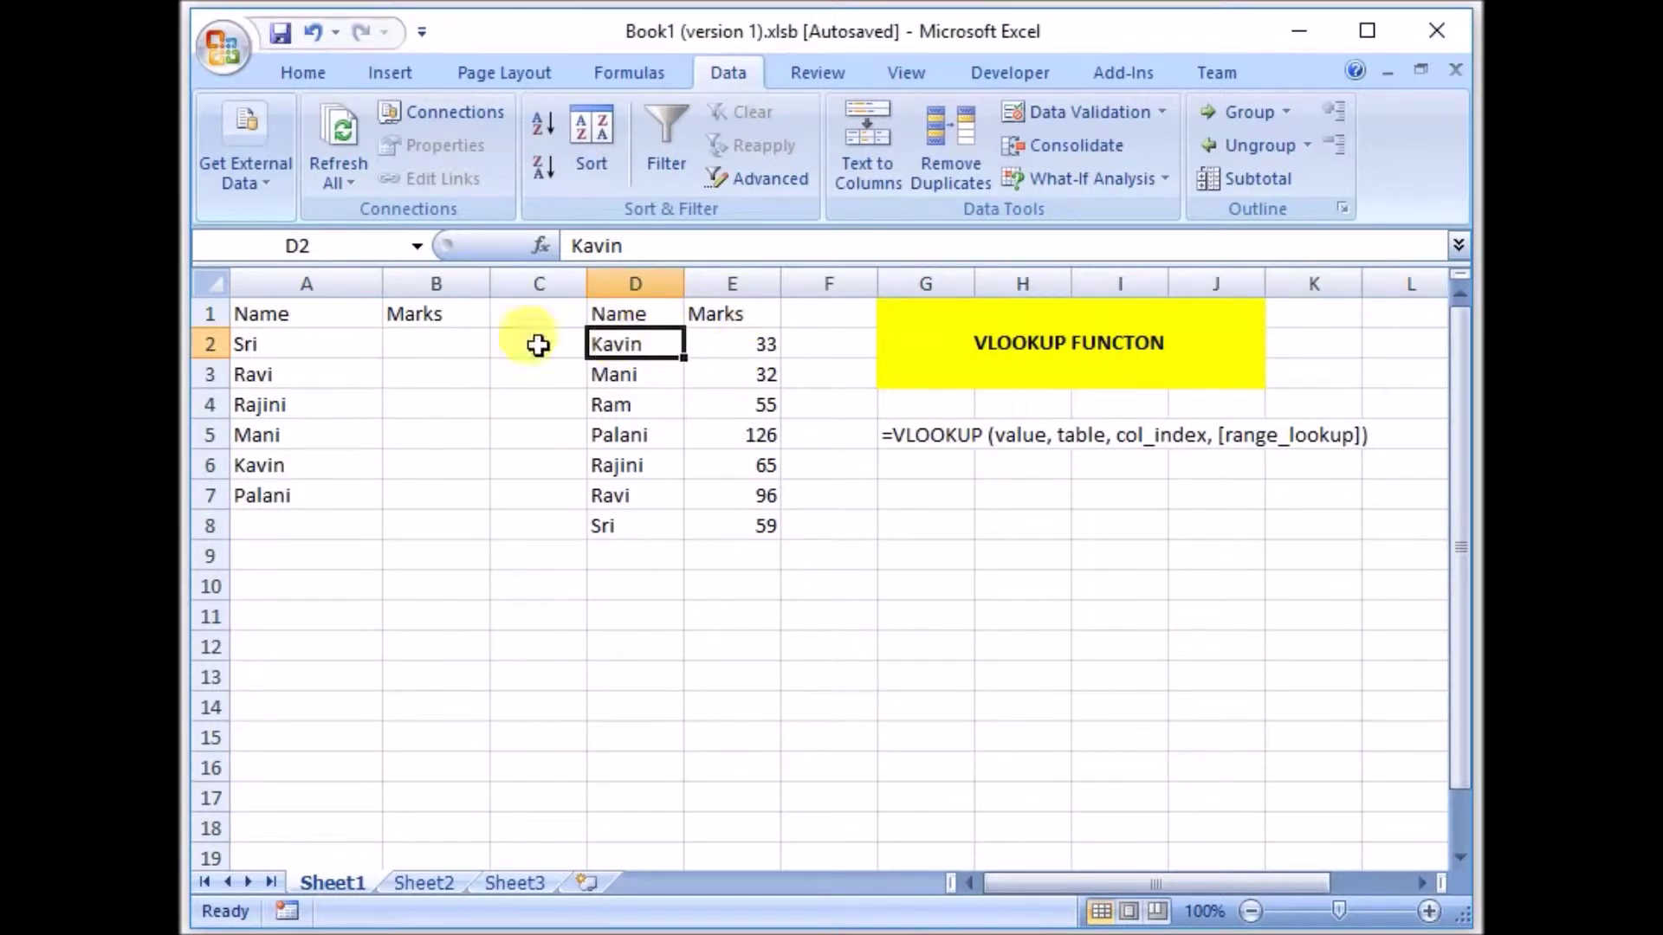
{"action": "left_click_drag", "start_coordinate": [649, 319], "coordinate": [732, 522]}
{"action": "left_click", "coordinate": [747, 372]}
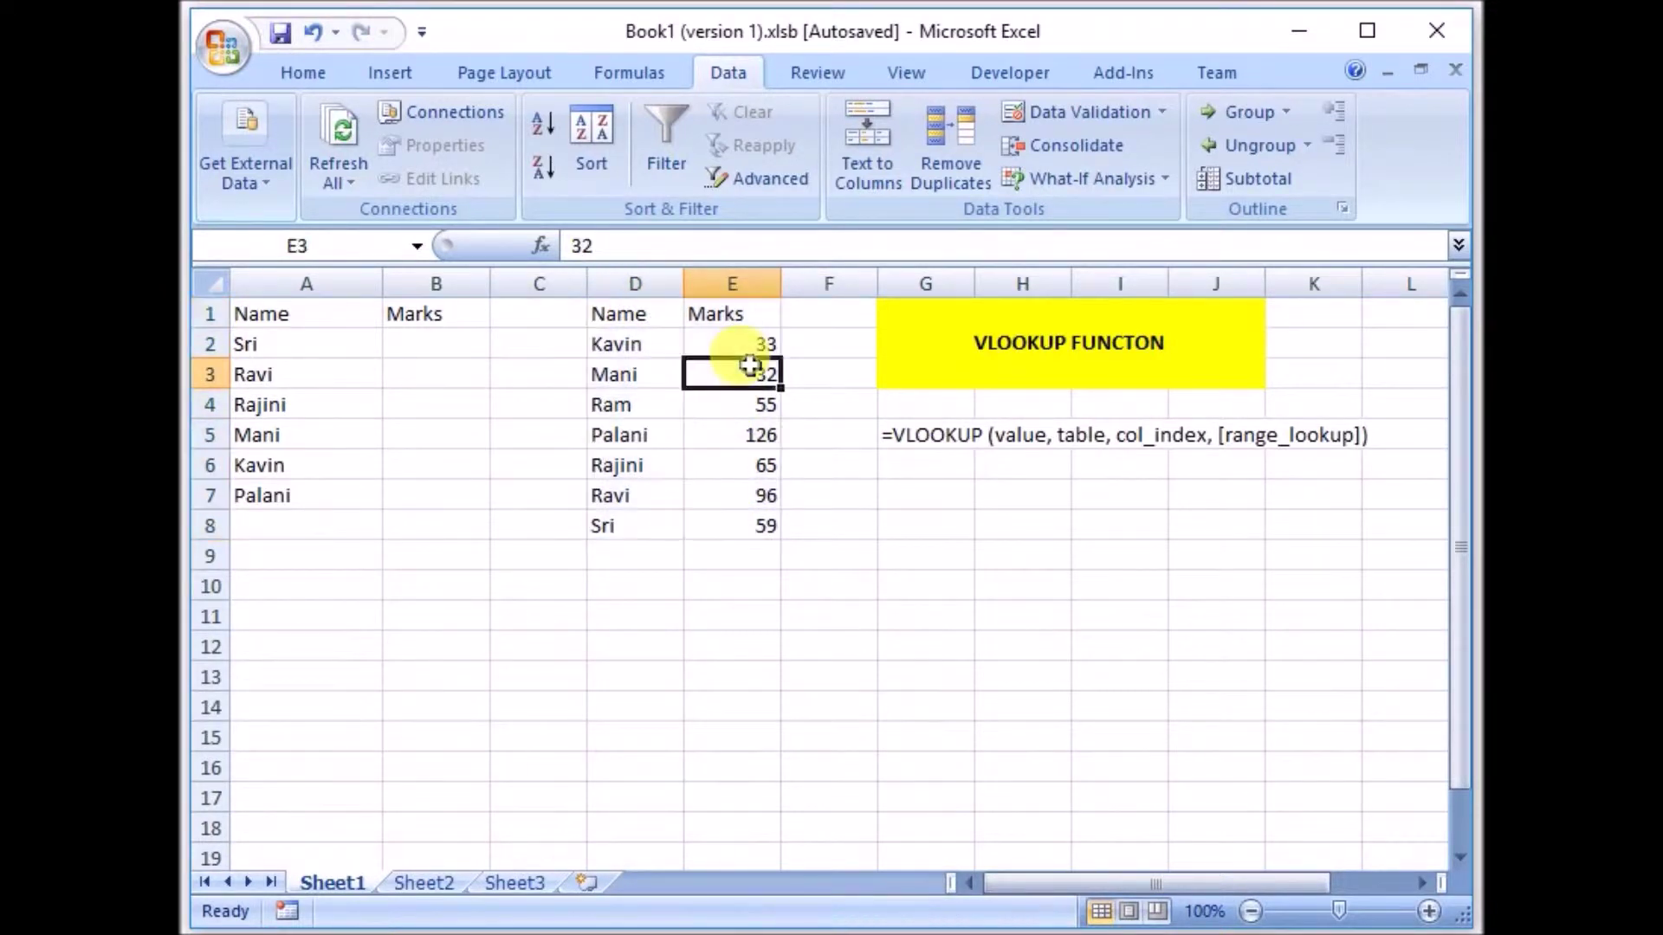
{"action": "left_click", "coordinate": [631, 360]}
{"action": "left_click_drag", "start_coordinate": [631, 339], "coordinate": [728, 523]}
- Compare the names in column A and the empty Marks cells in column B with the source table in columns D:E
{"action": "left_click", "coordinate": [283, 347]}
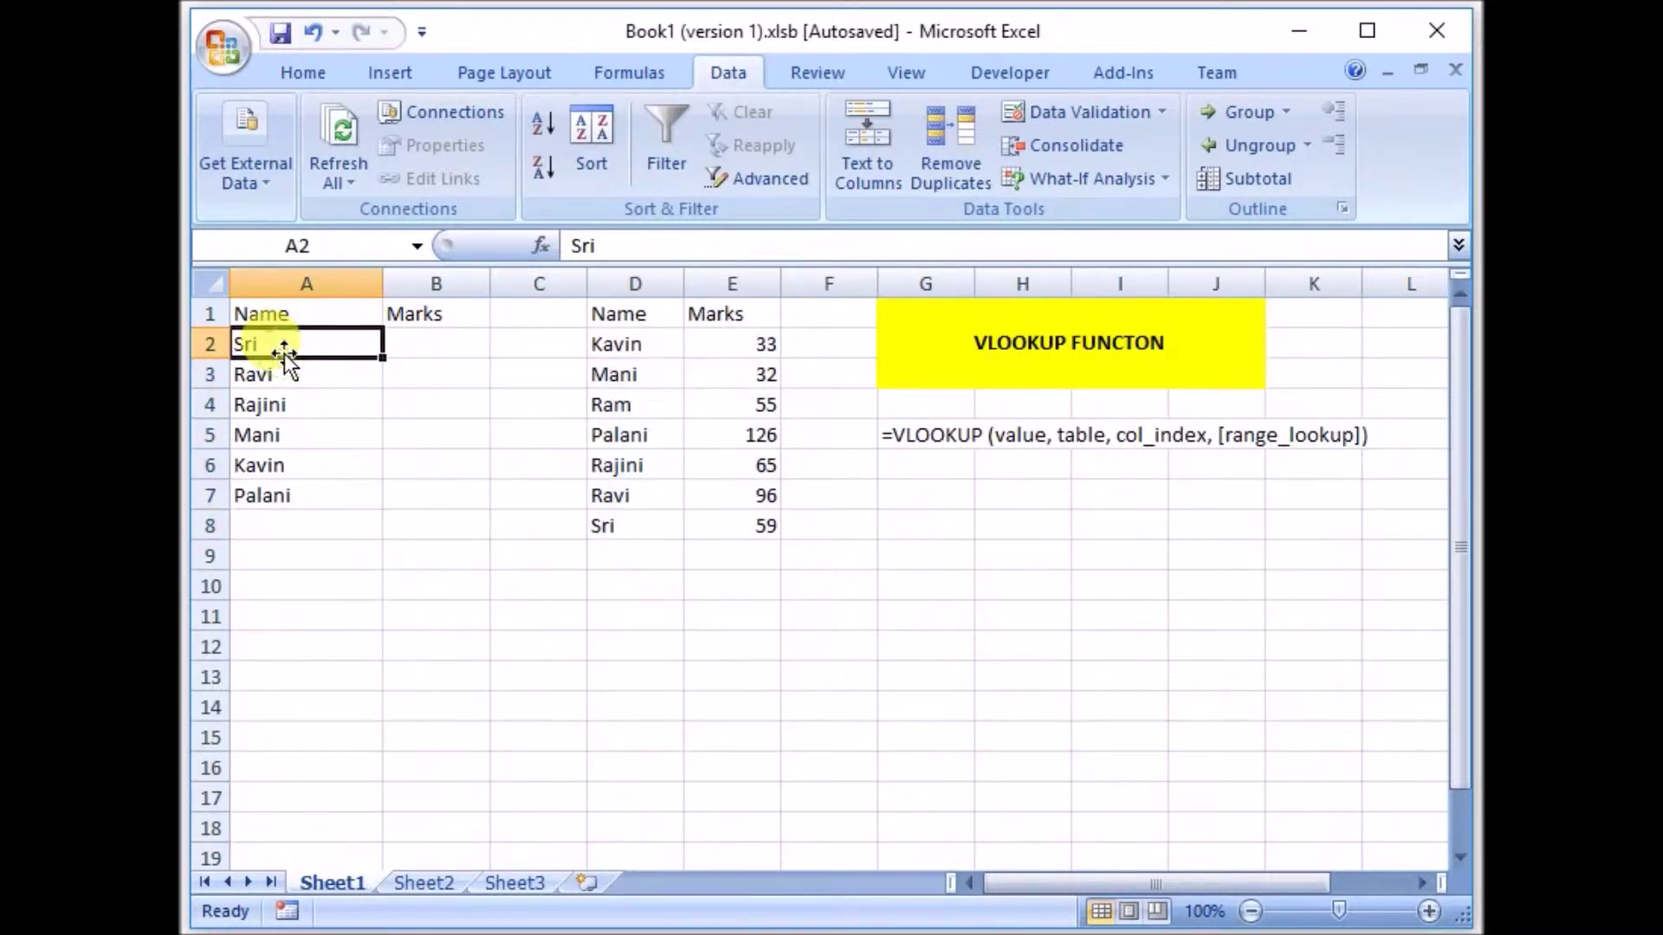
{"action": "left_click", "coordinate": [286, 372]}
{"action": "left_click", "coordinate": [290, 406]}
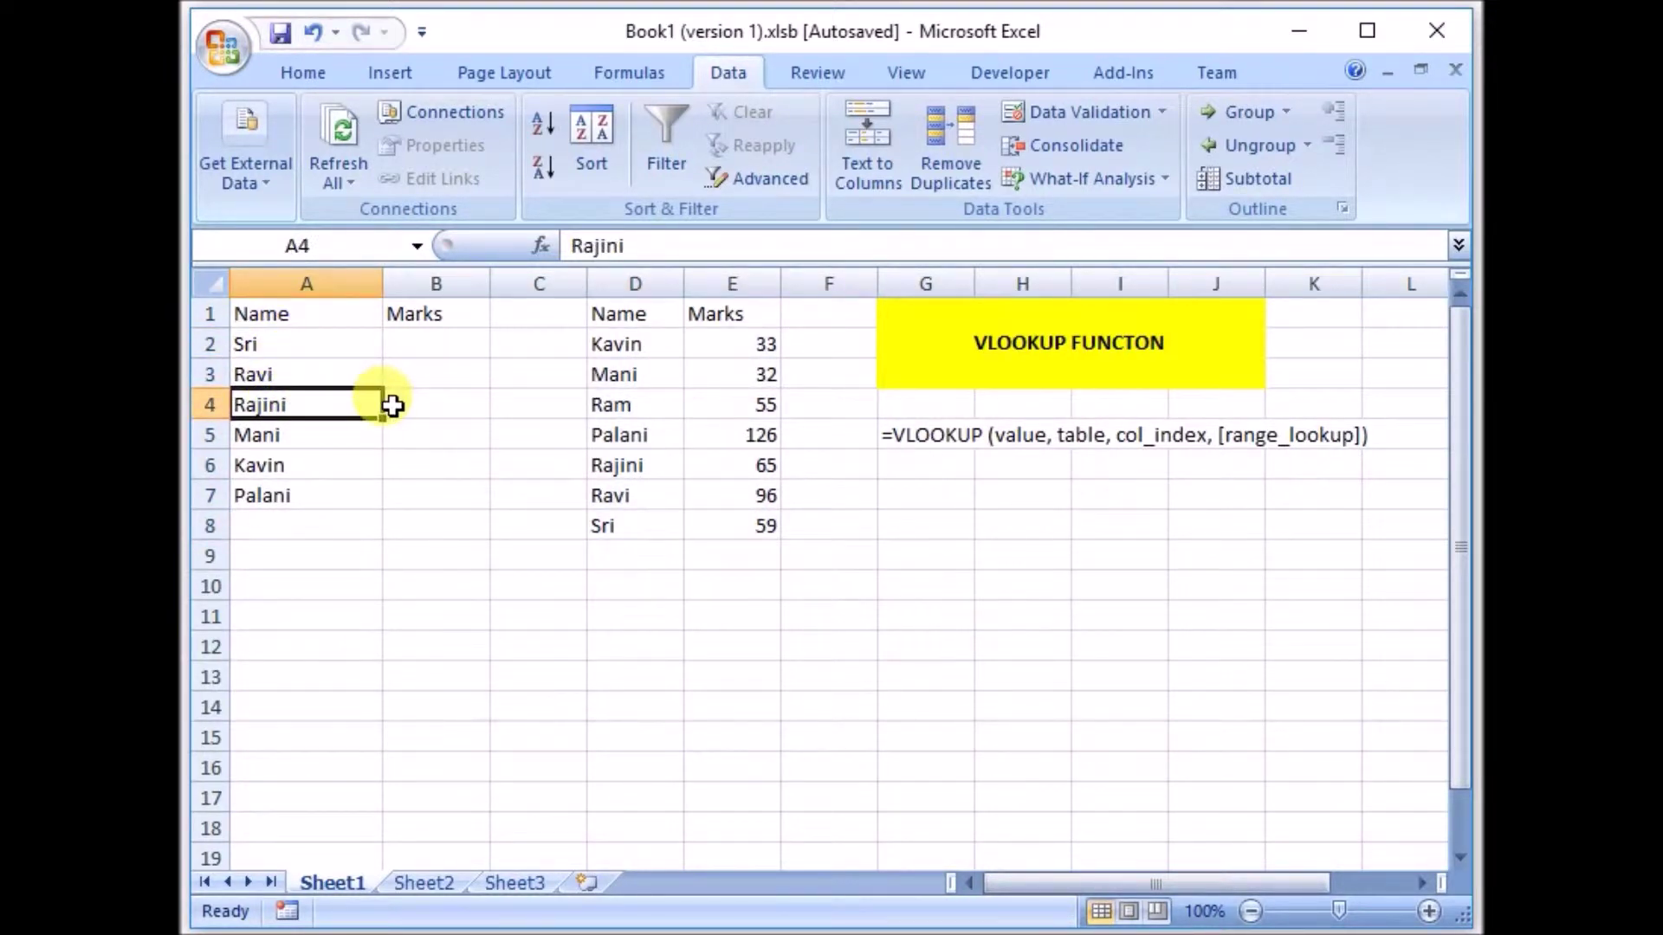
{"action": "left_click", "coordinate": [417, 410]}
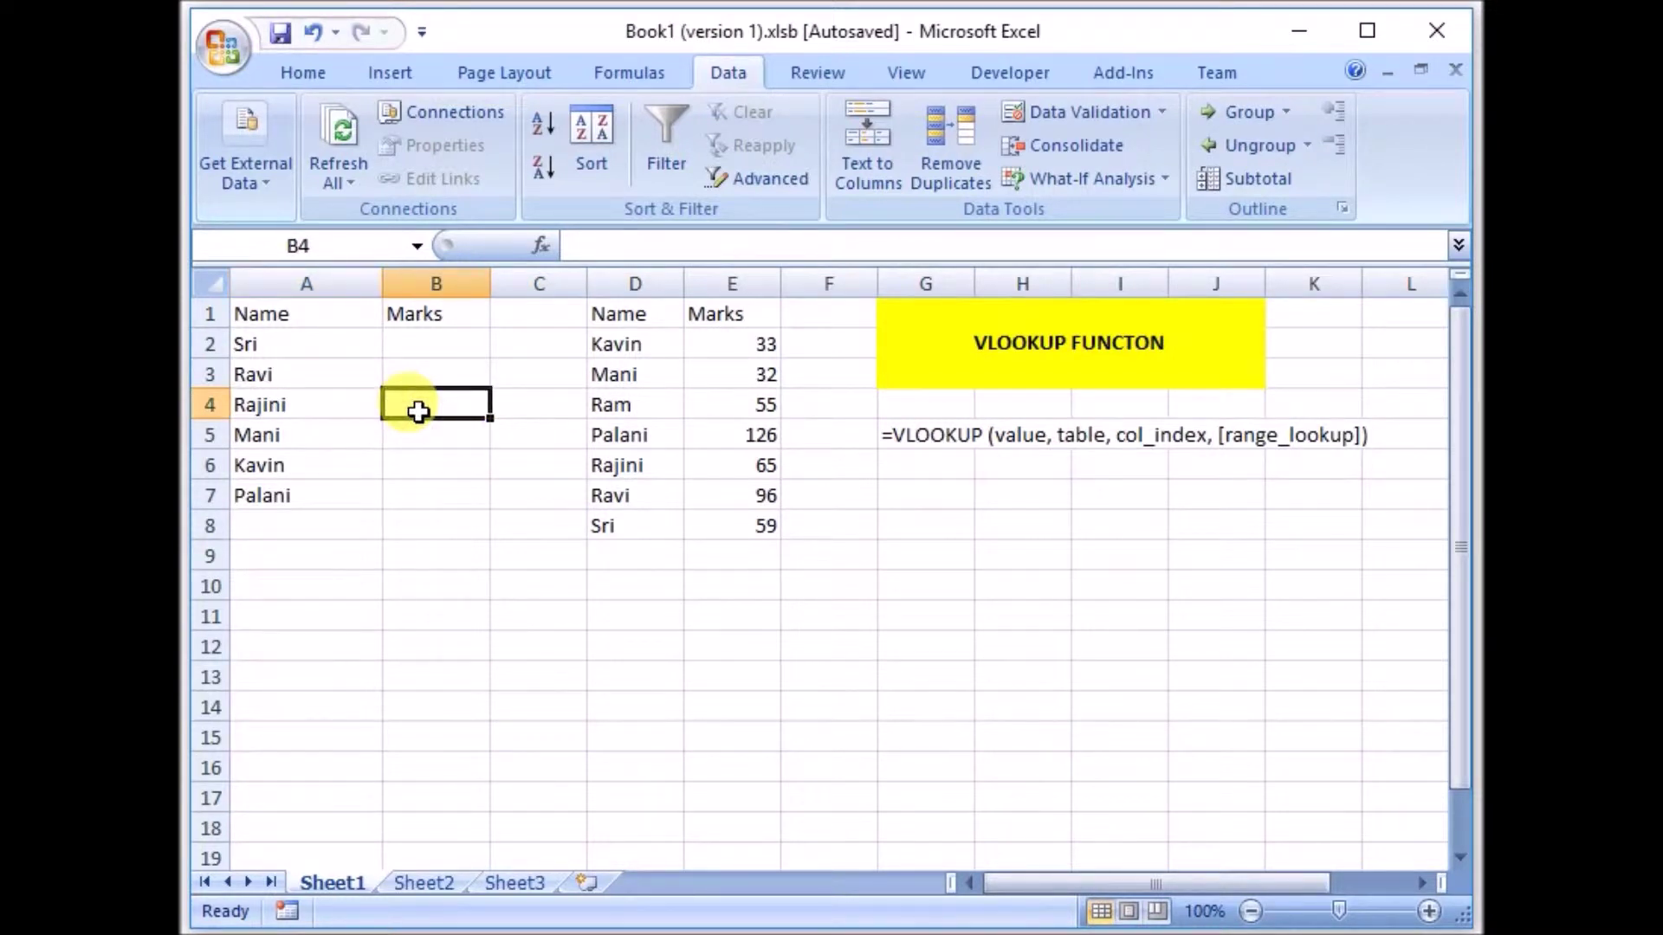
{"action": "left_click", "coordinate": [449, 354]}
{"action": "left_click", "coordinate": [1021, 360]}
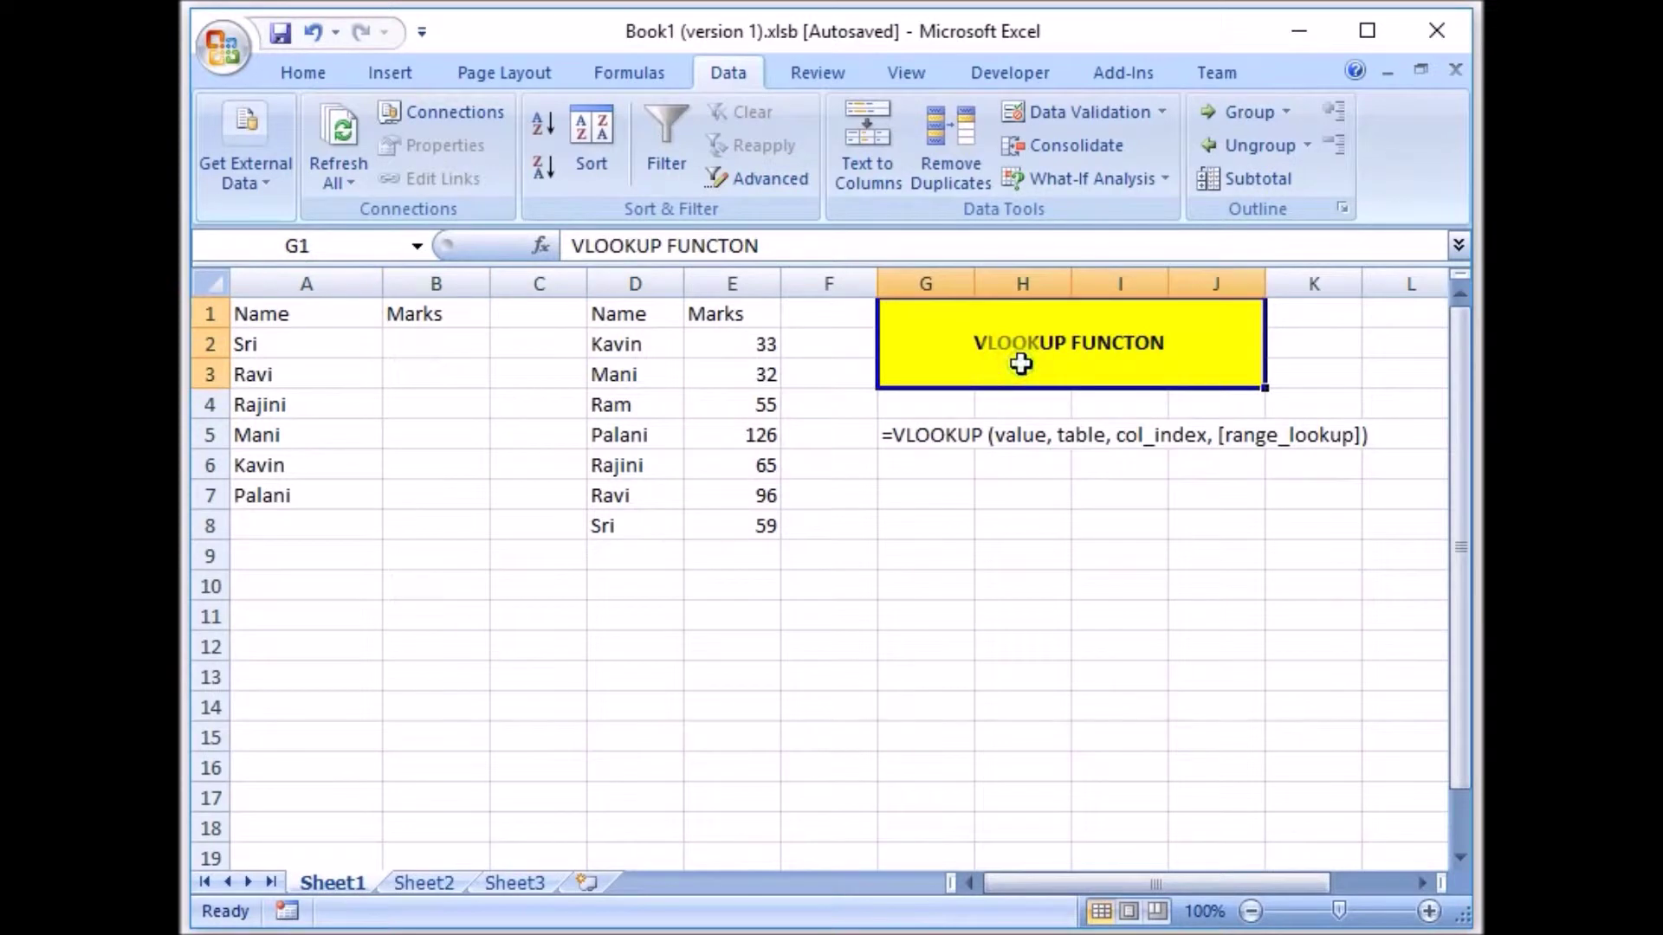
{"action": "left_click", "coordinate": [286, 344]}
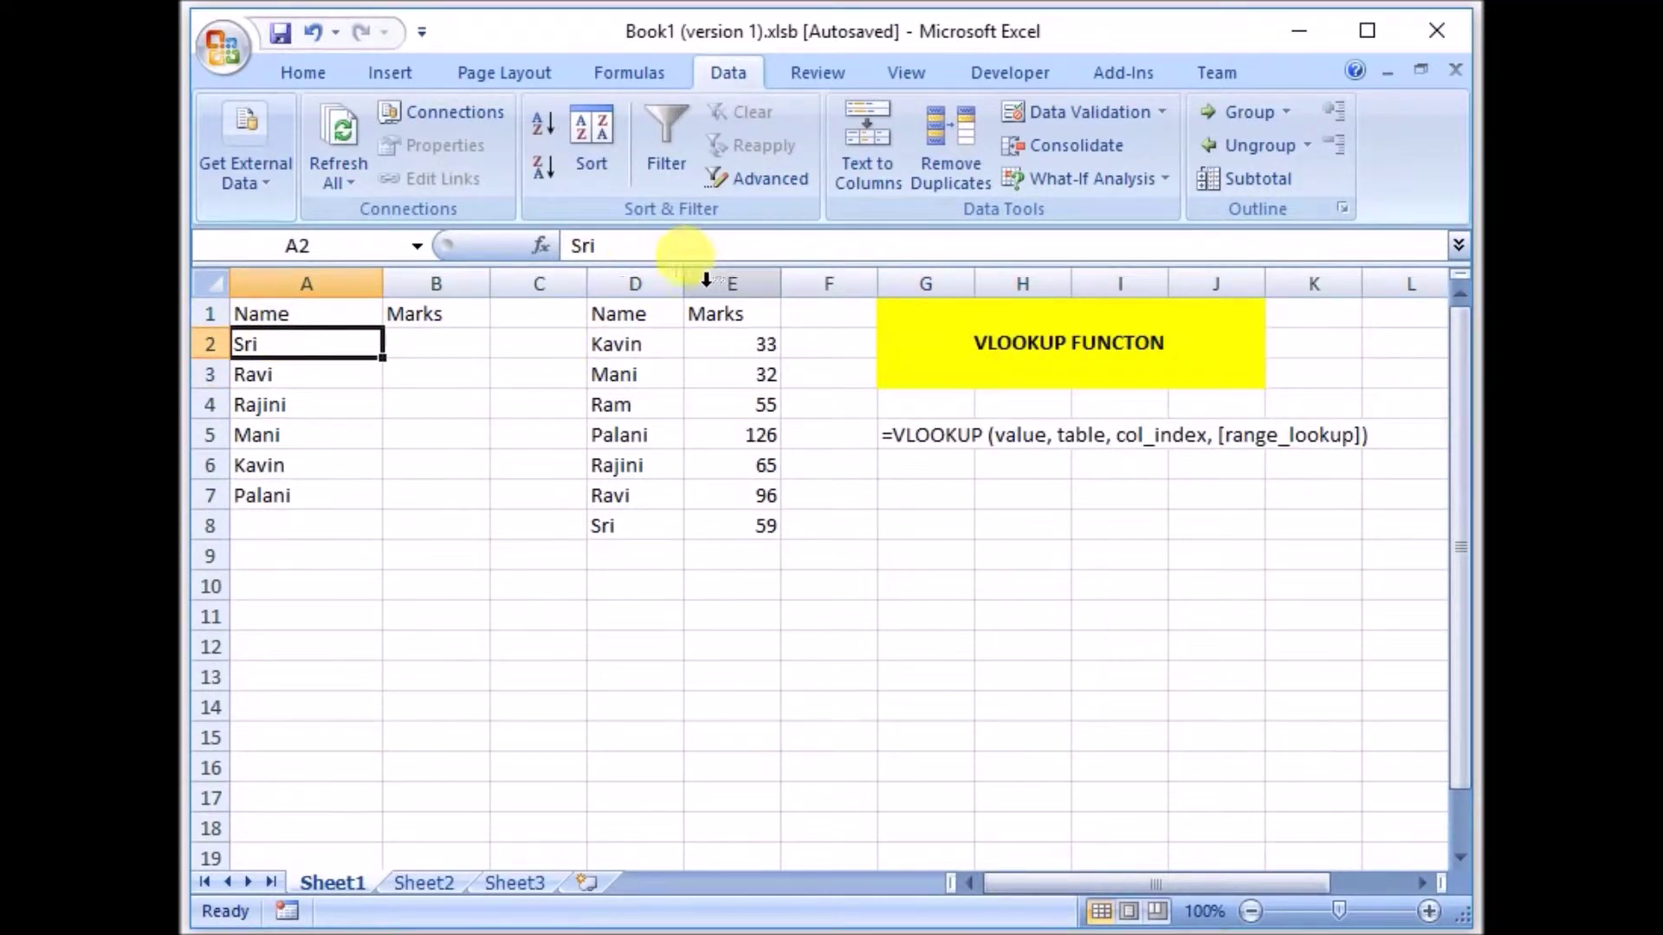
{"action": "left_click_drag", "start_coordinate": [668, 279], "coordinate": [726, 280]}
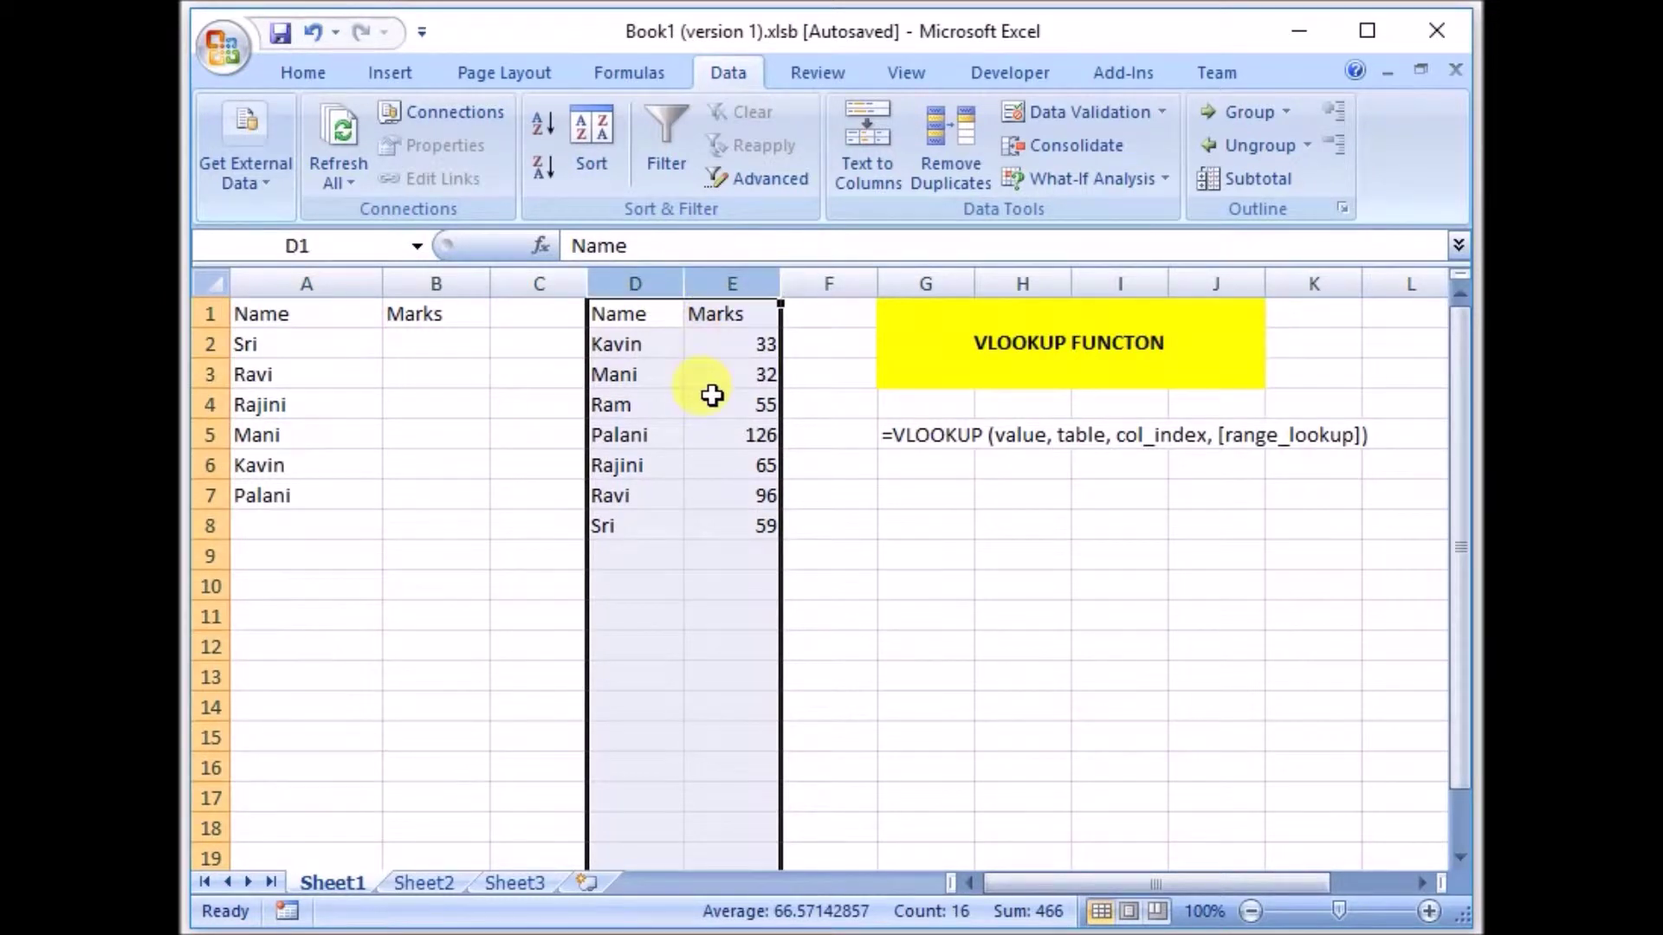
{"action": "left_click", "coordinate": [400, 356]}
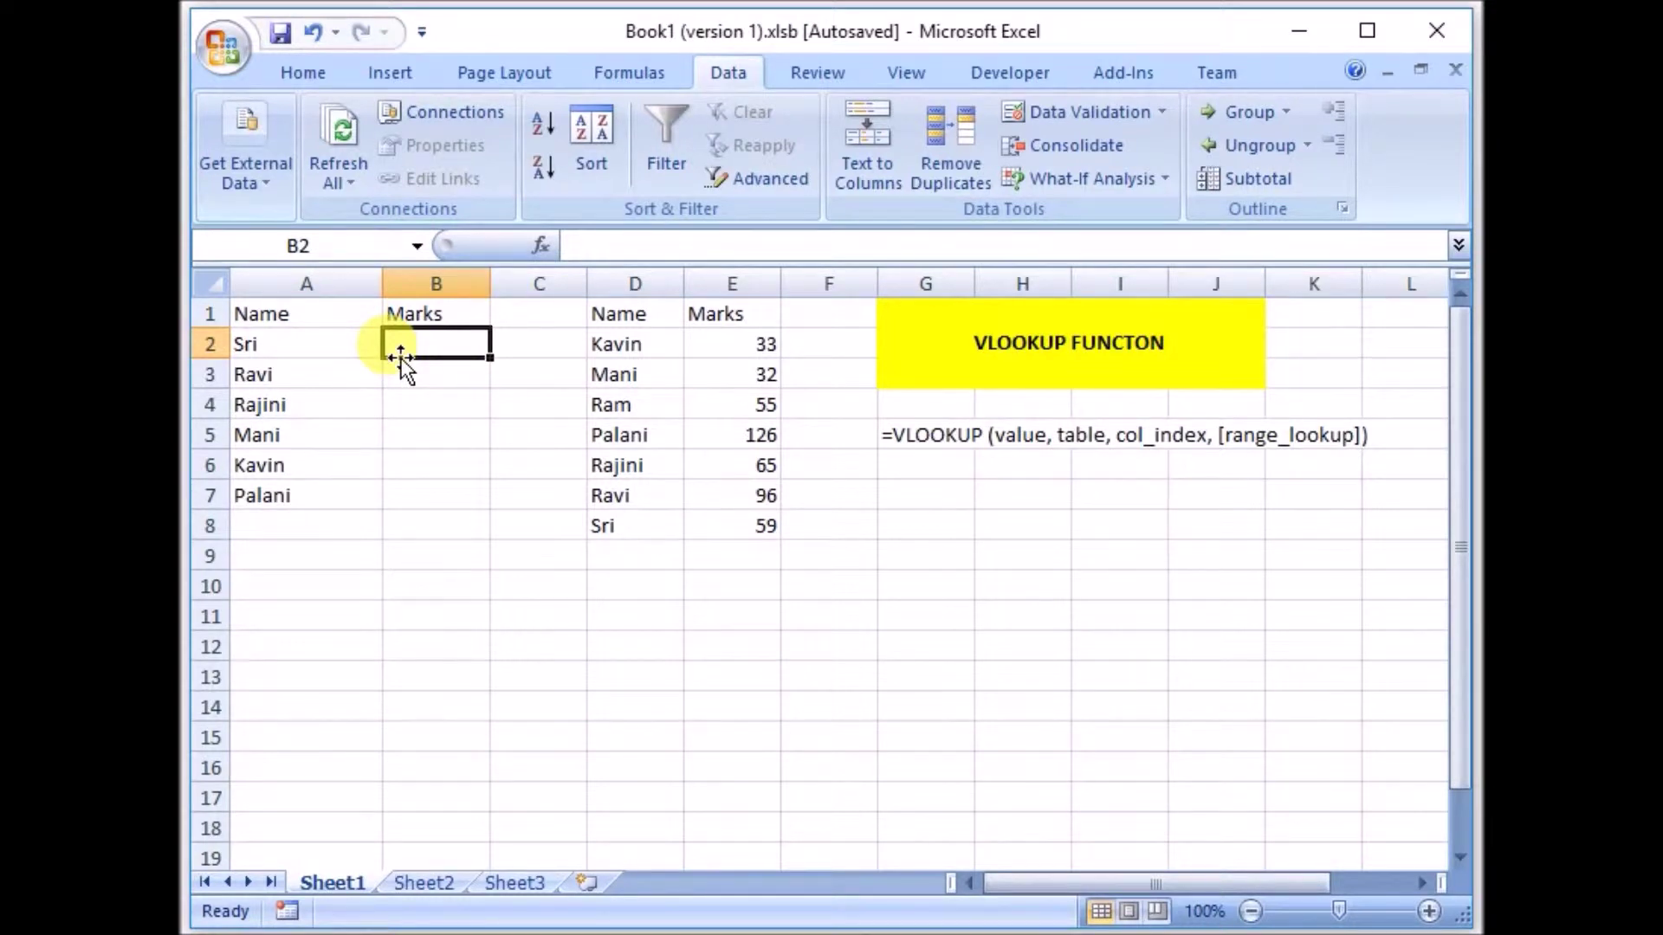
{"action": "left_click", "coordinate": [342, 346]}
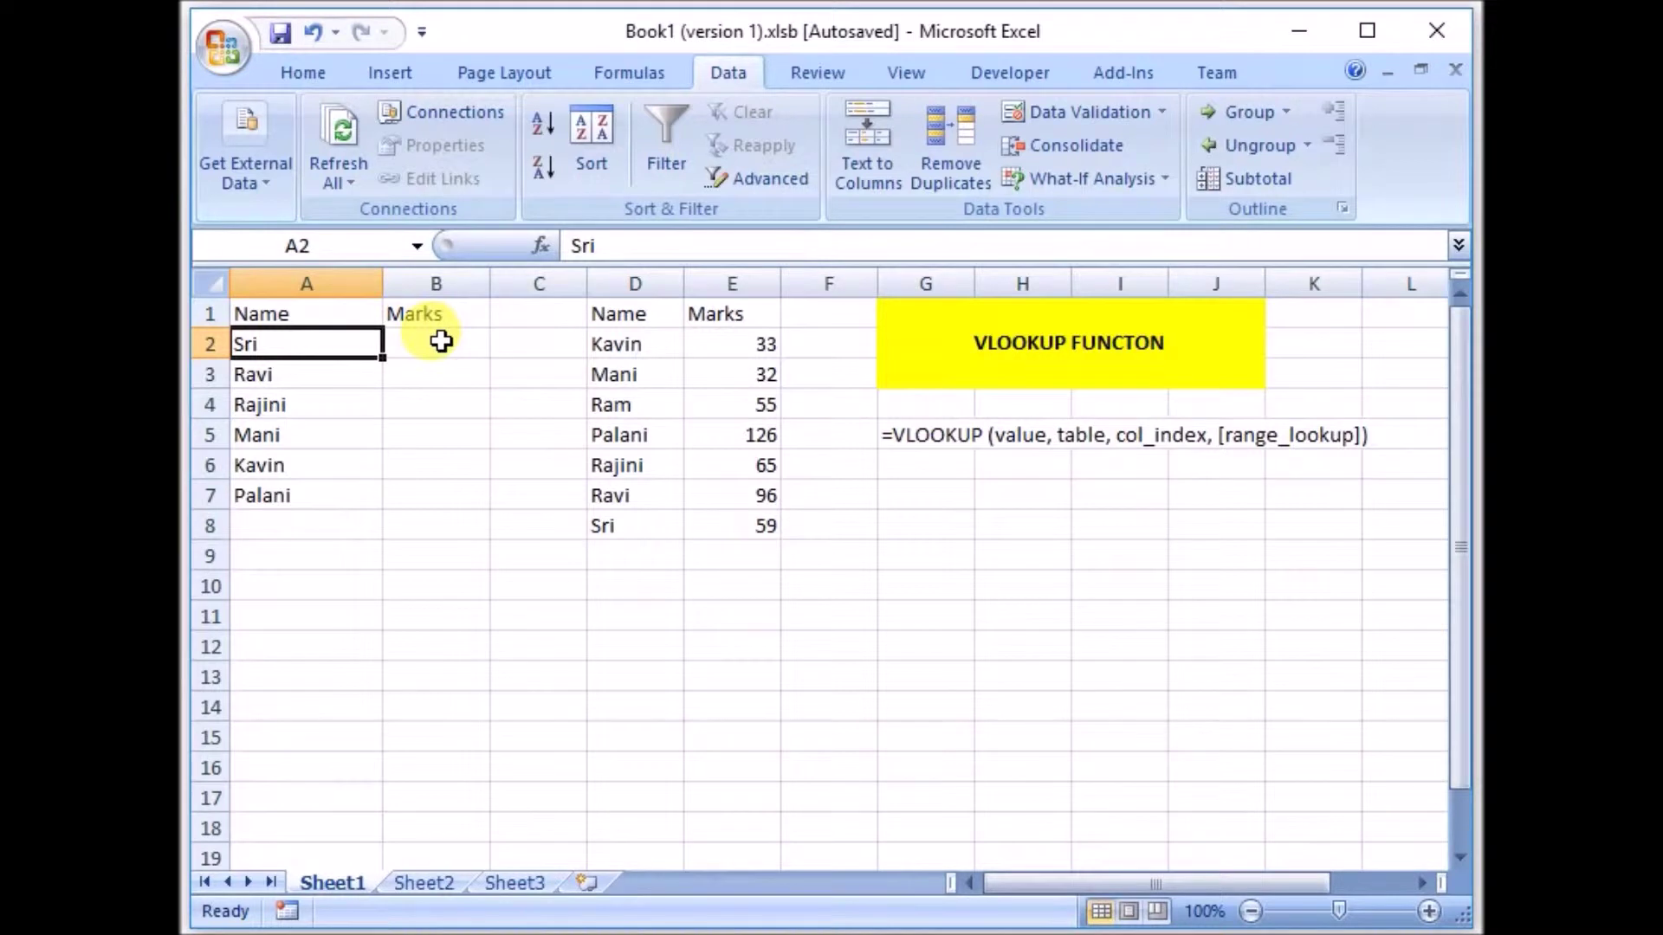
{"action": "left_click", "coordinate": [442, 342]}
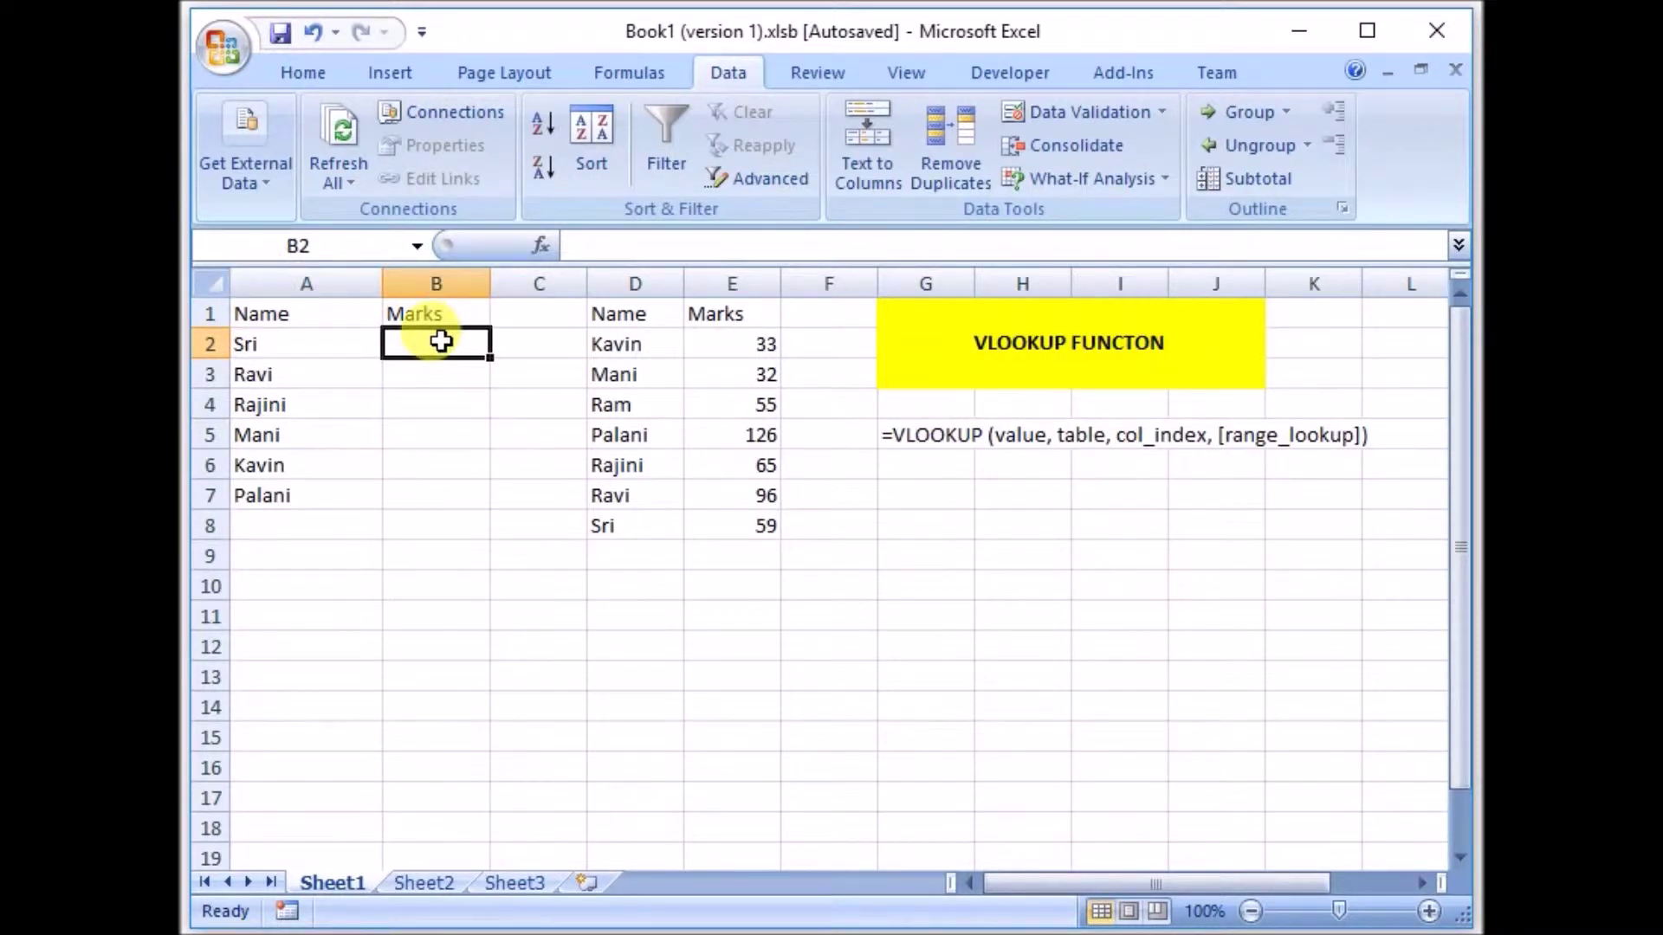
- Review the VLOOKUP syntax in G5, relating its arguments to cell A2, the D:E table and the Marks column
{"action": "left_click", "coordinate": [931, 457]}
{"action": "left_click", "coordinate": [922, 434]}
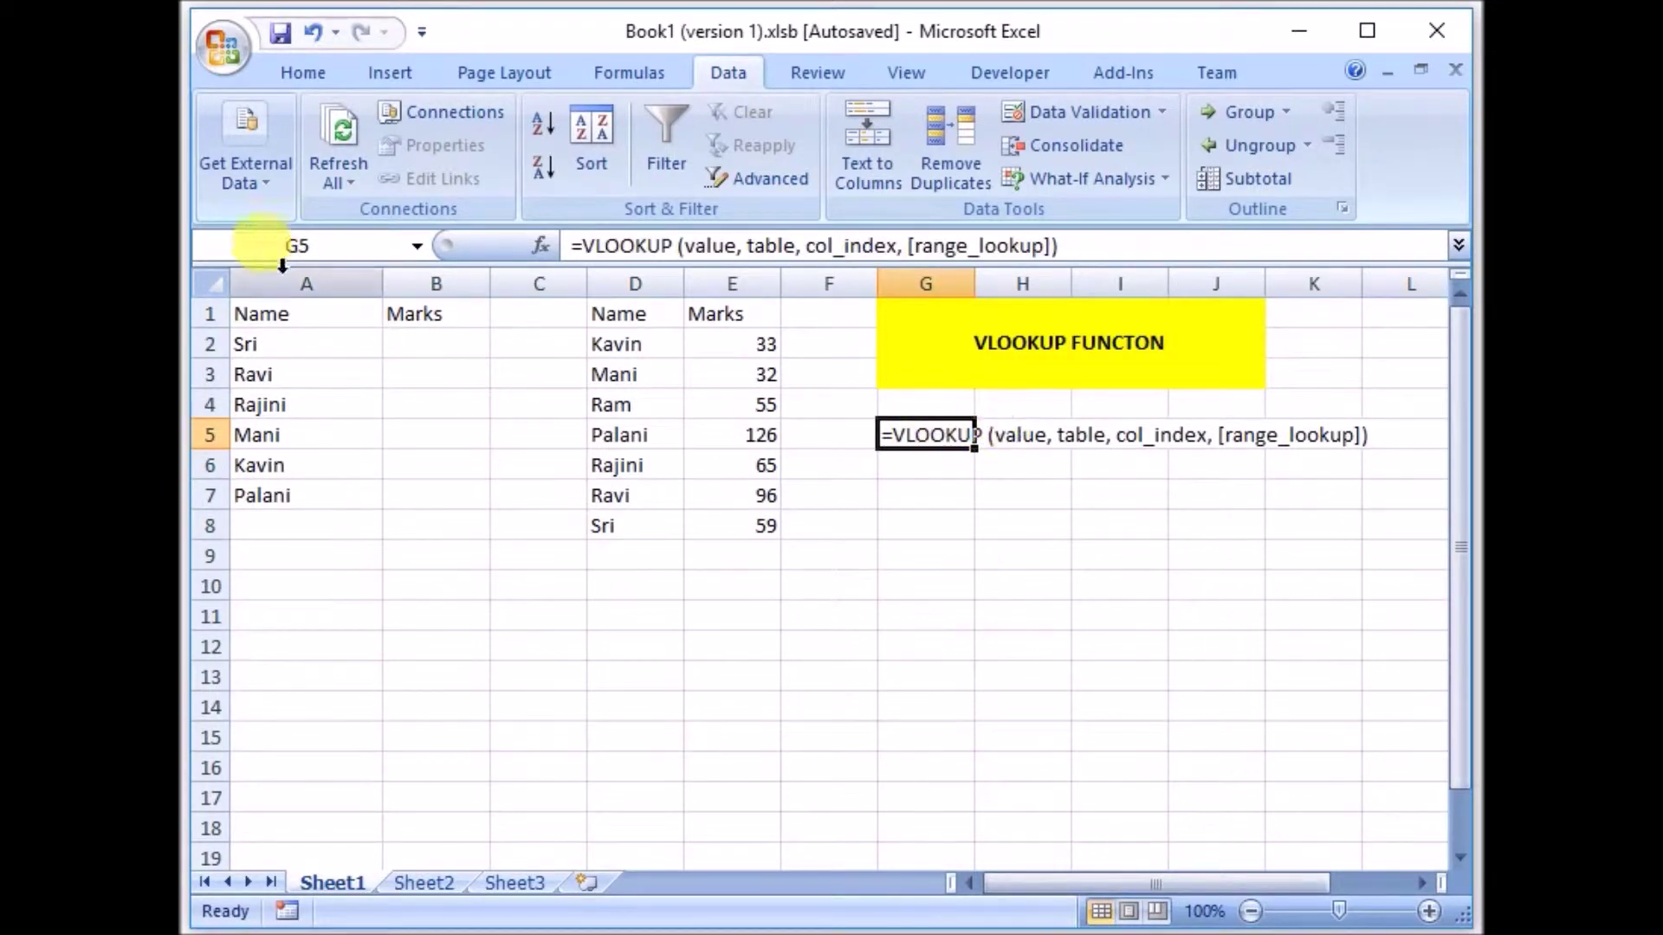
{"action": "left_click", "coordinate": [269, 345]}
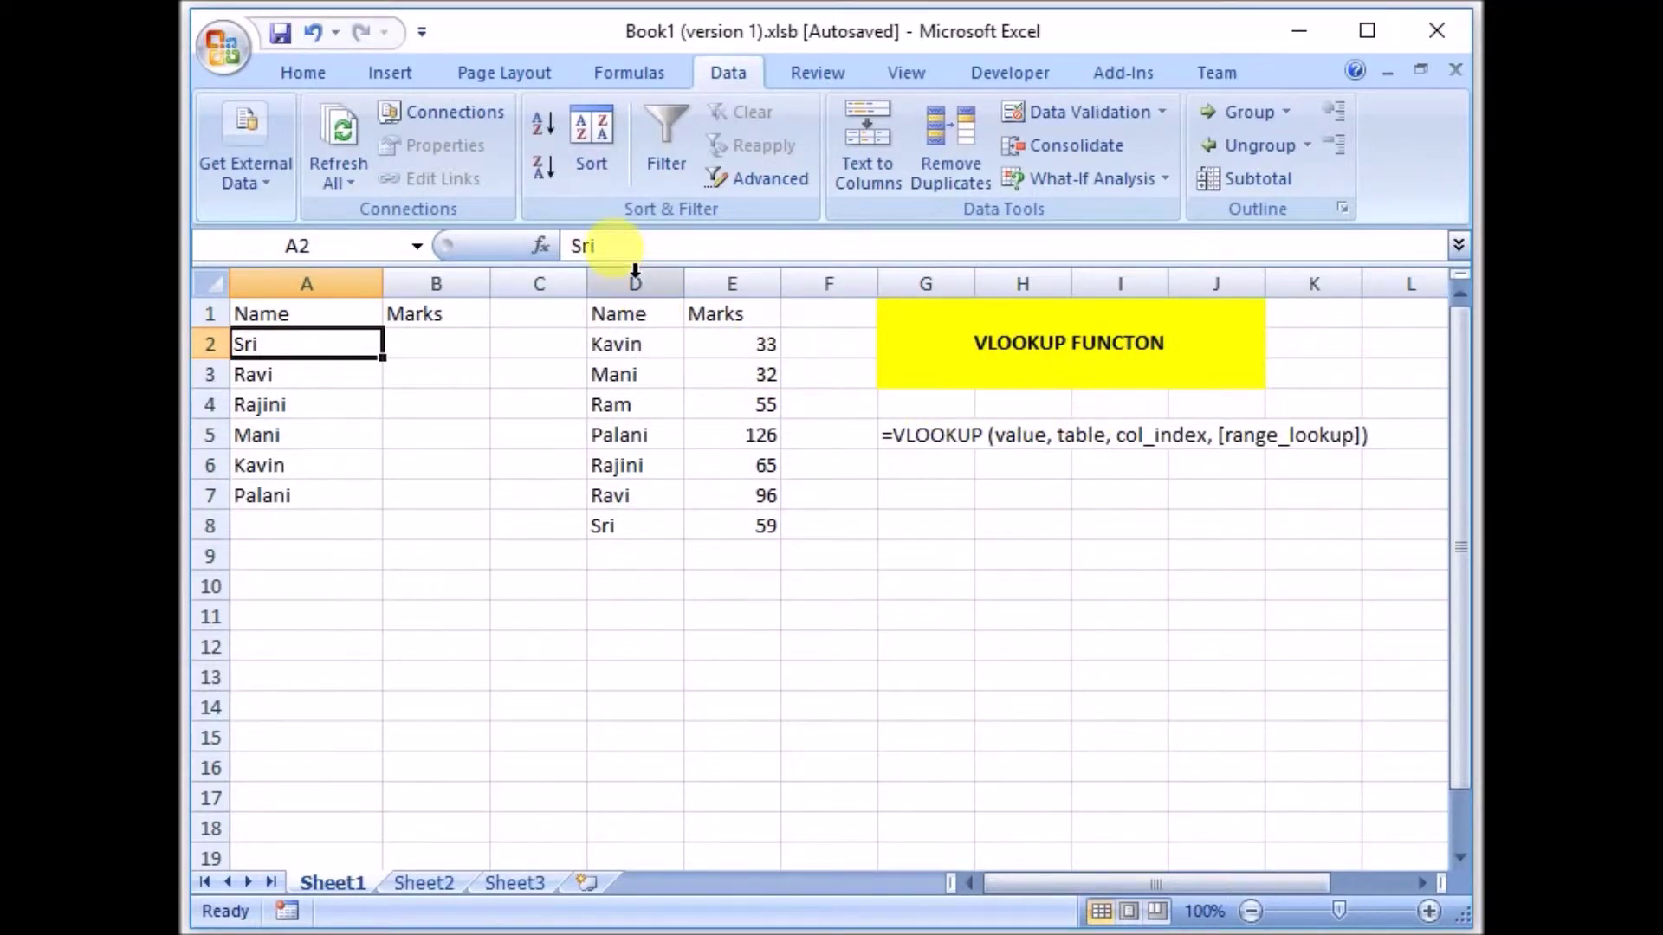
{"action": "left_click_drag", "start_coordinate": [632, 283], "coordinate": [698, 276]}
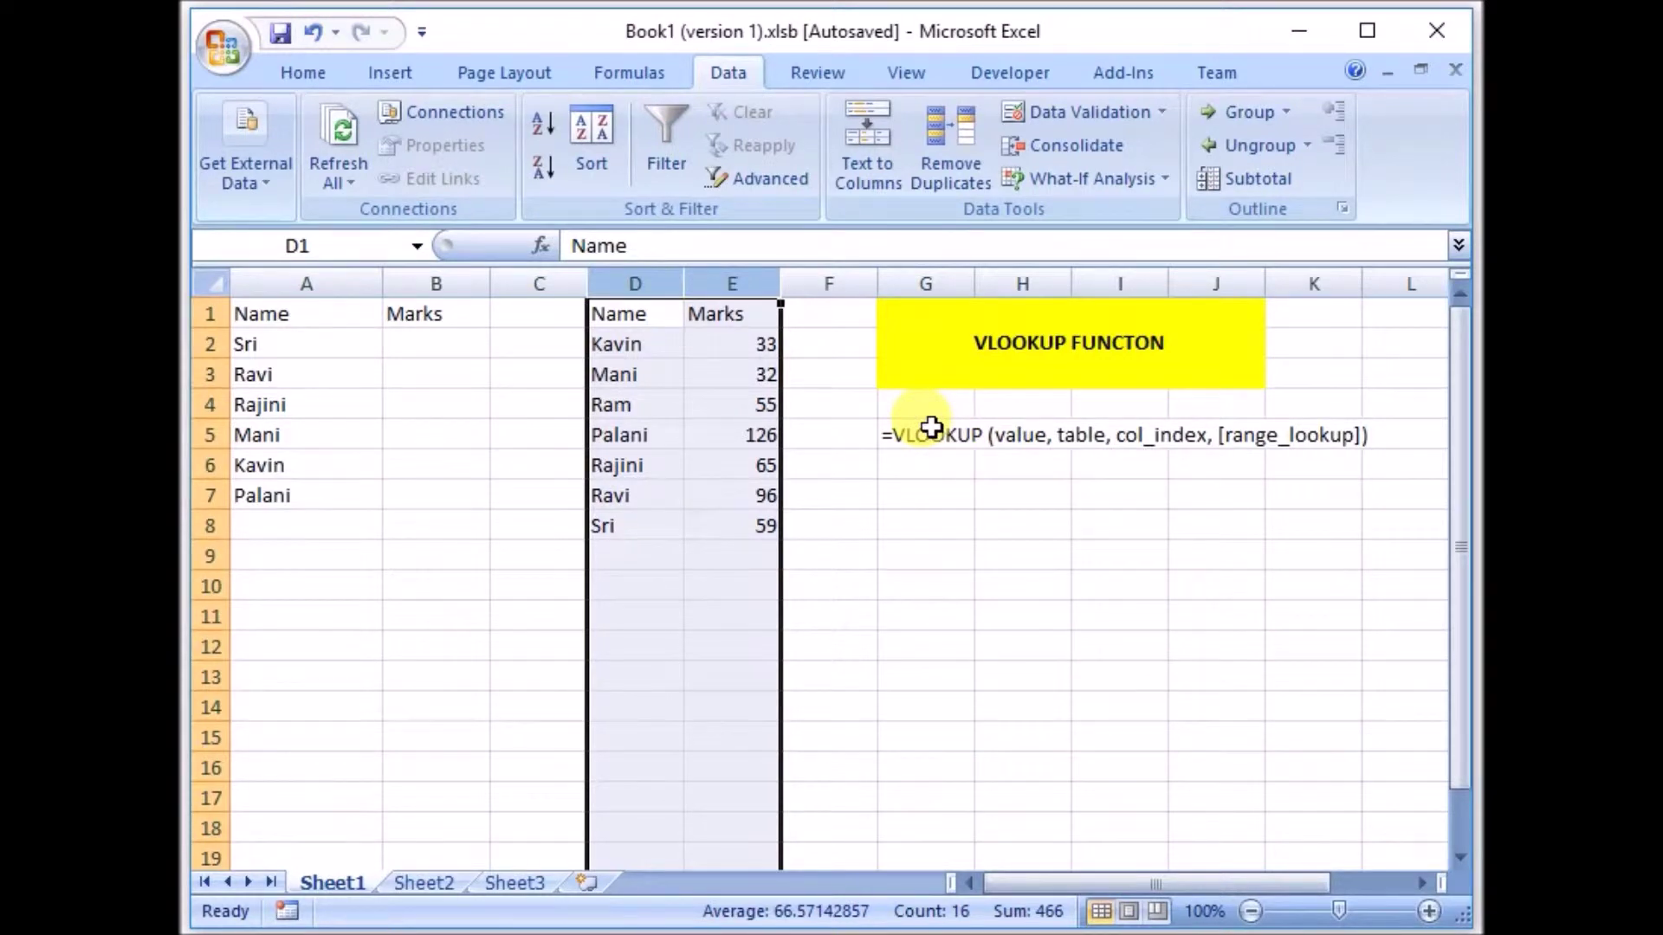
{"action": "left_click", "coordinate": [739, 310]}
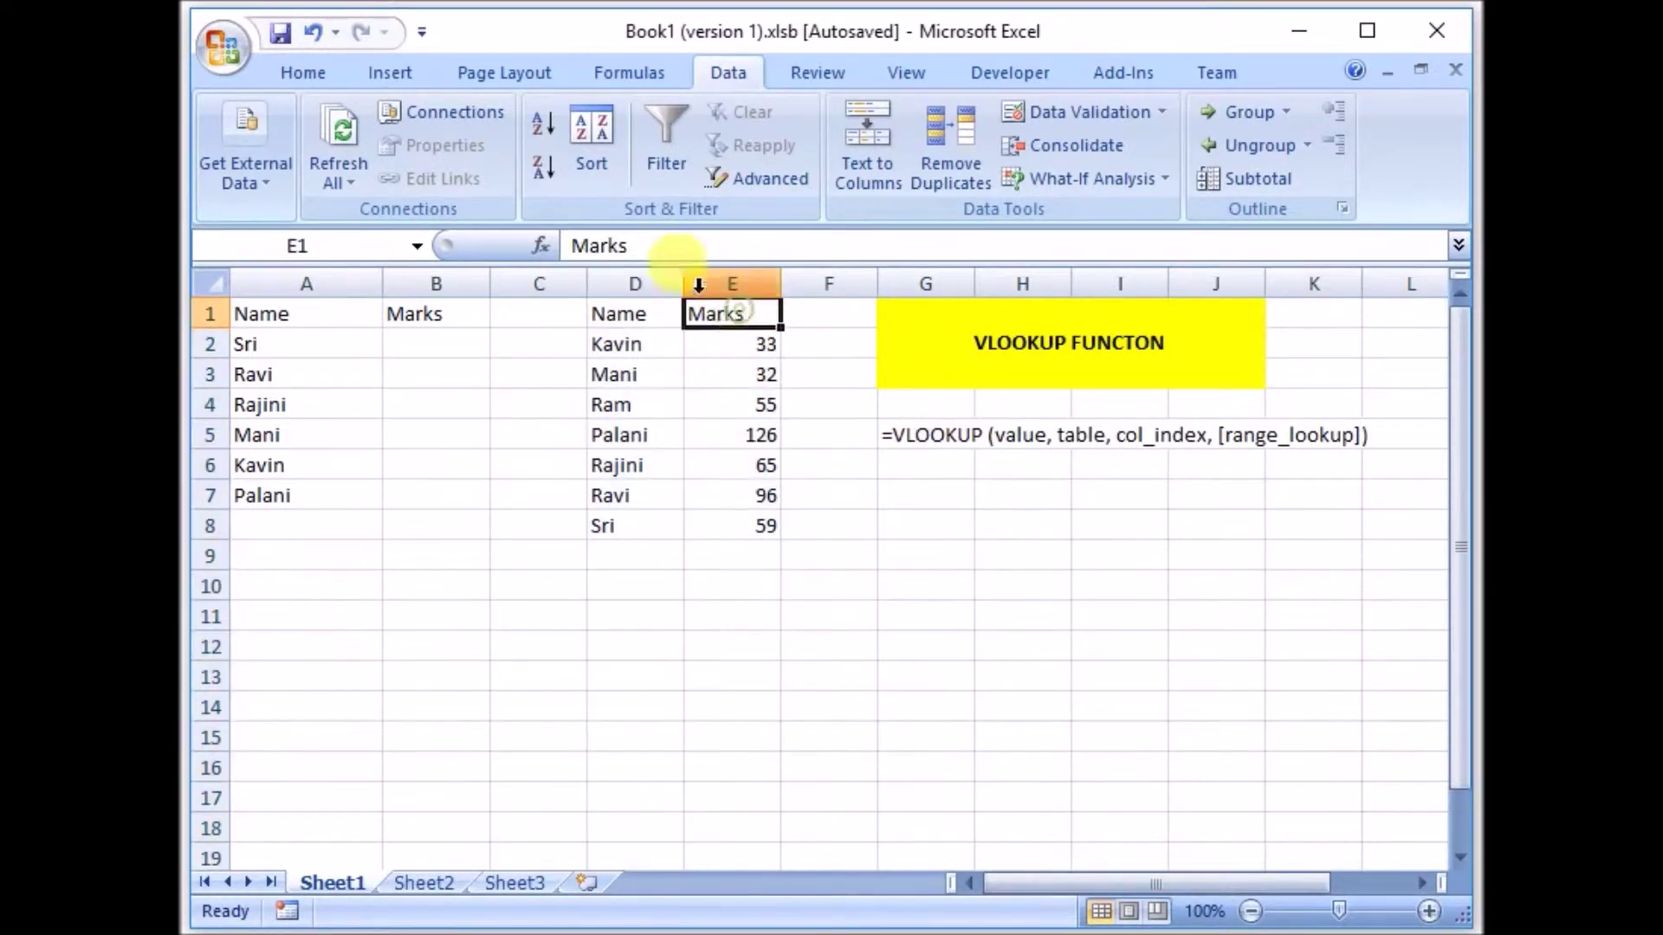
{"action": "left_click_drag", "start_coordinate": [635, 284], "coordinate": [728, 521]}
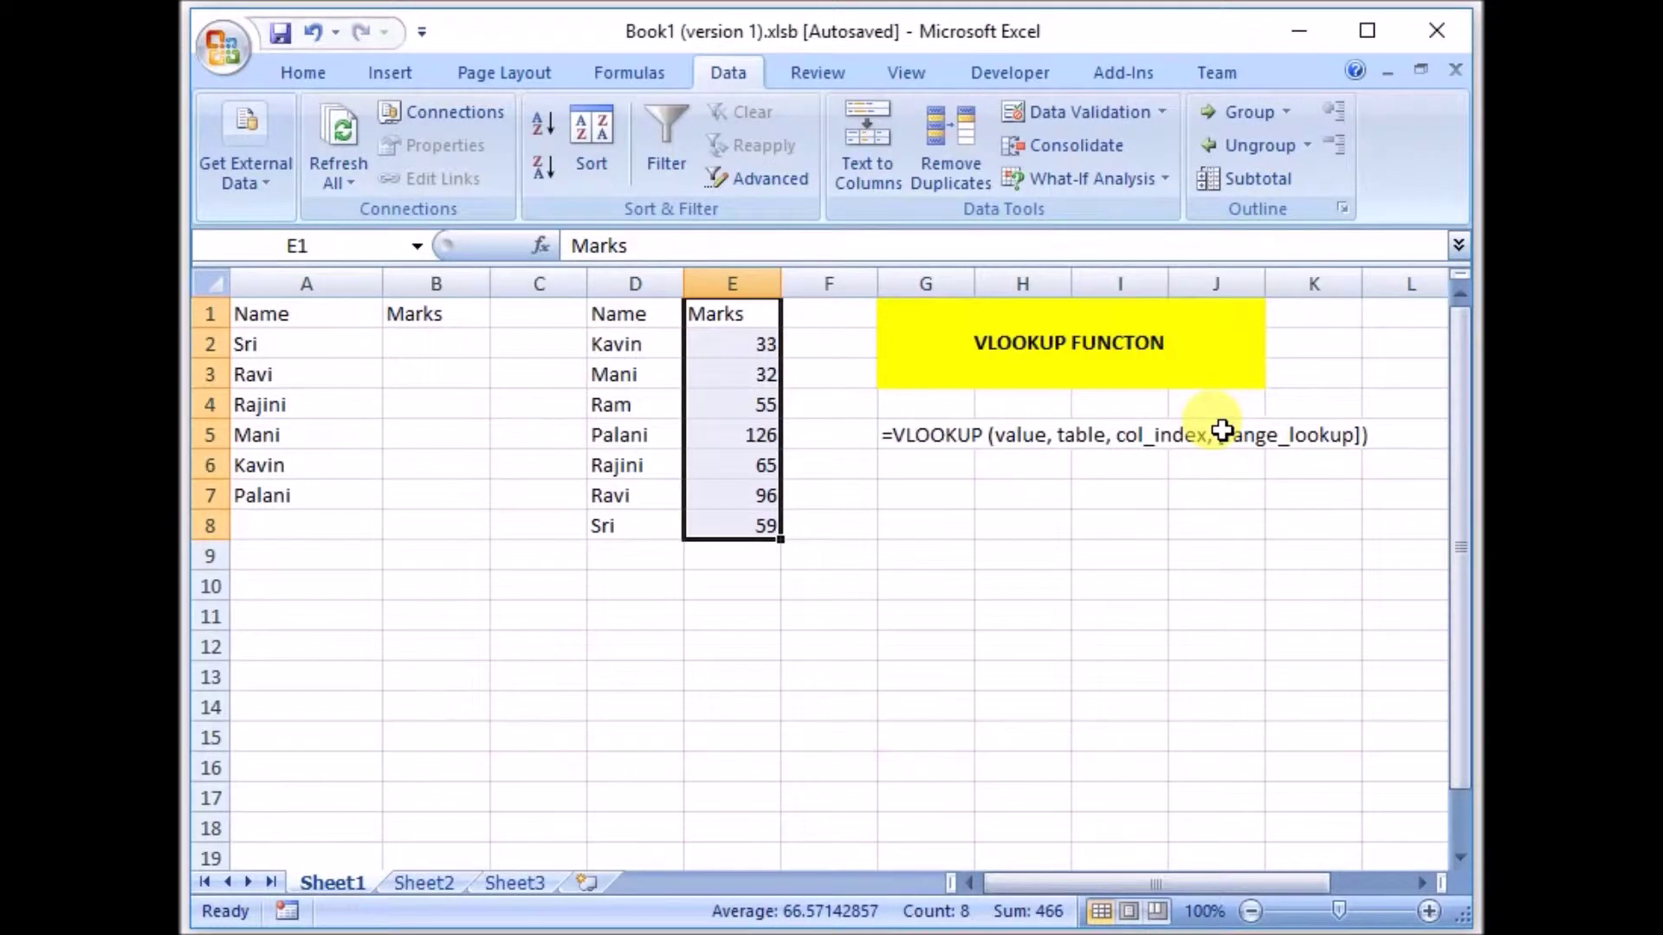
{"action": "left_click", "coordinate": [1130, 435]}
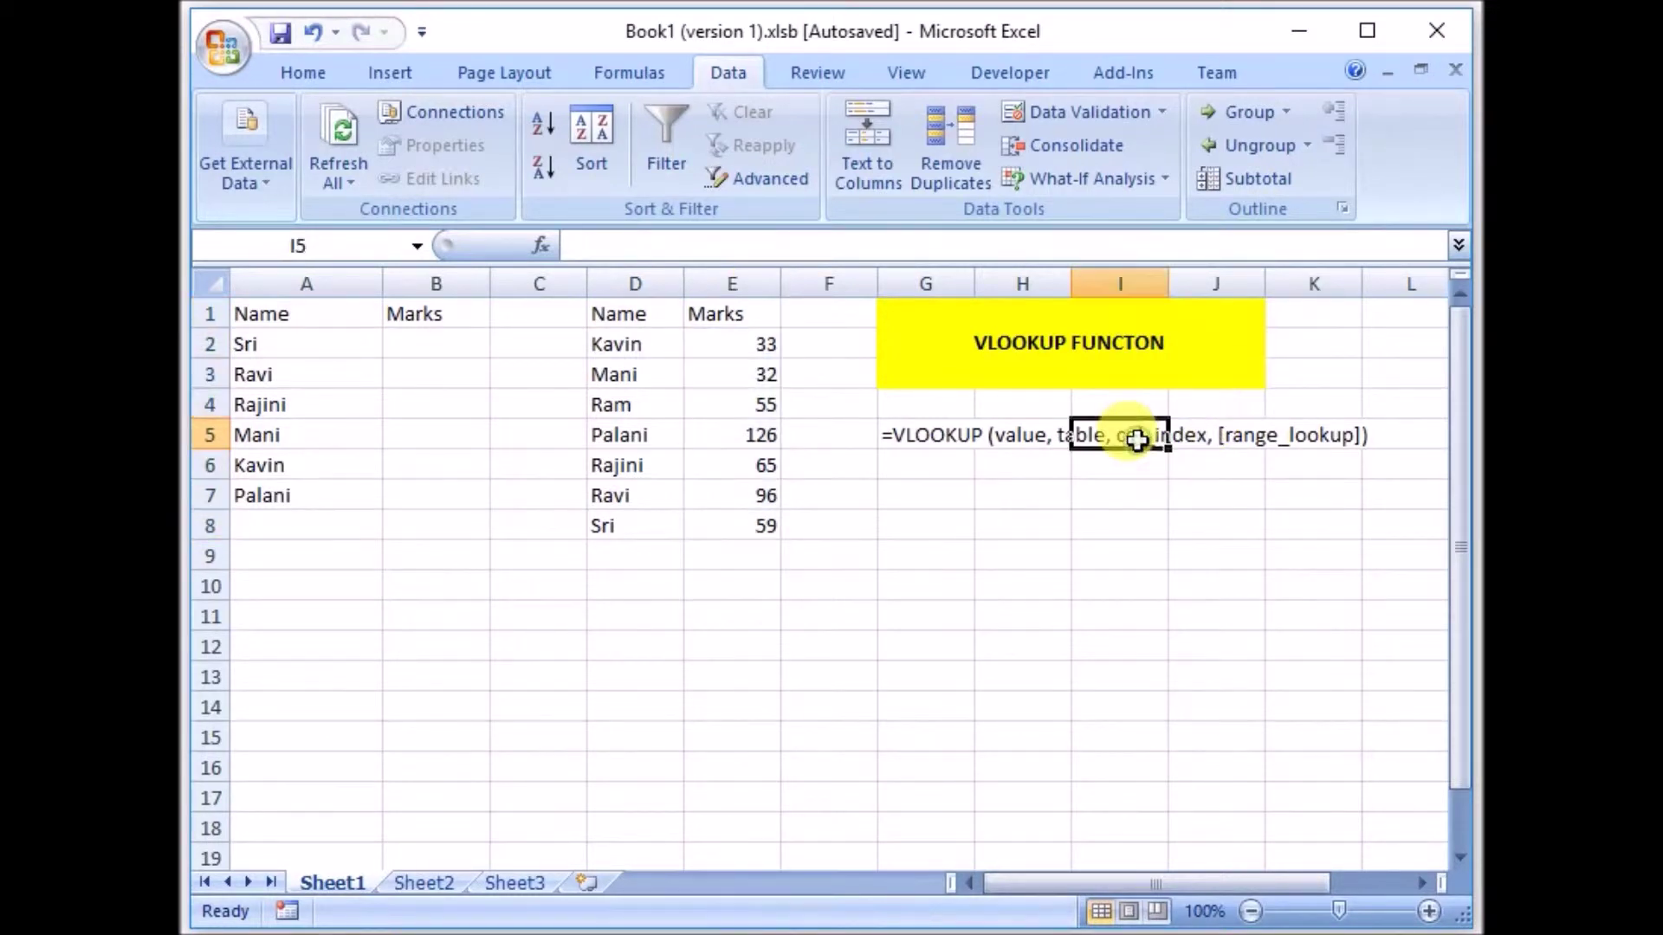
{"action": "left_click", "coordinate": [952, 434]}
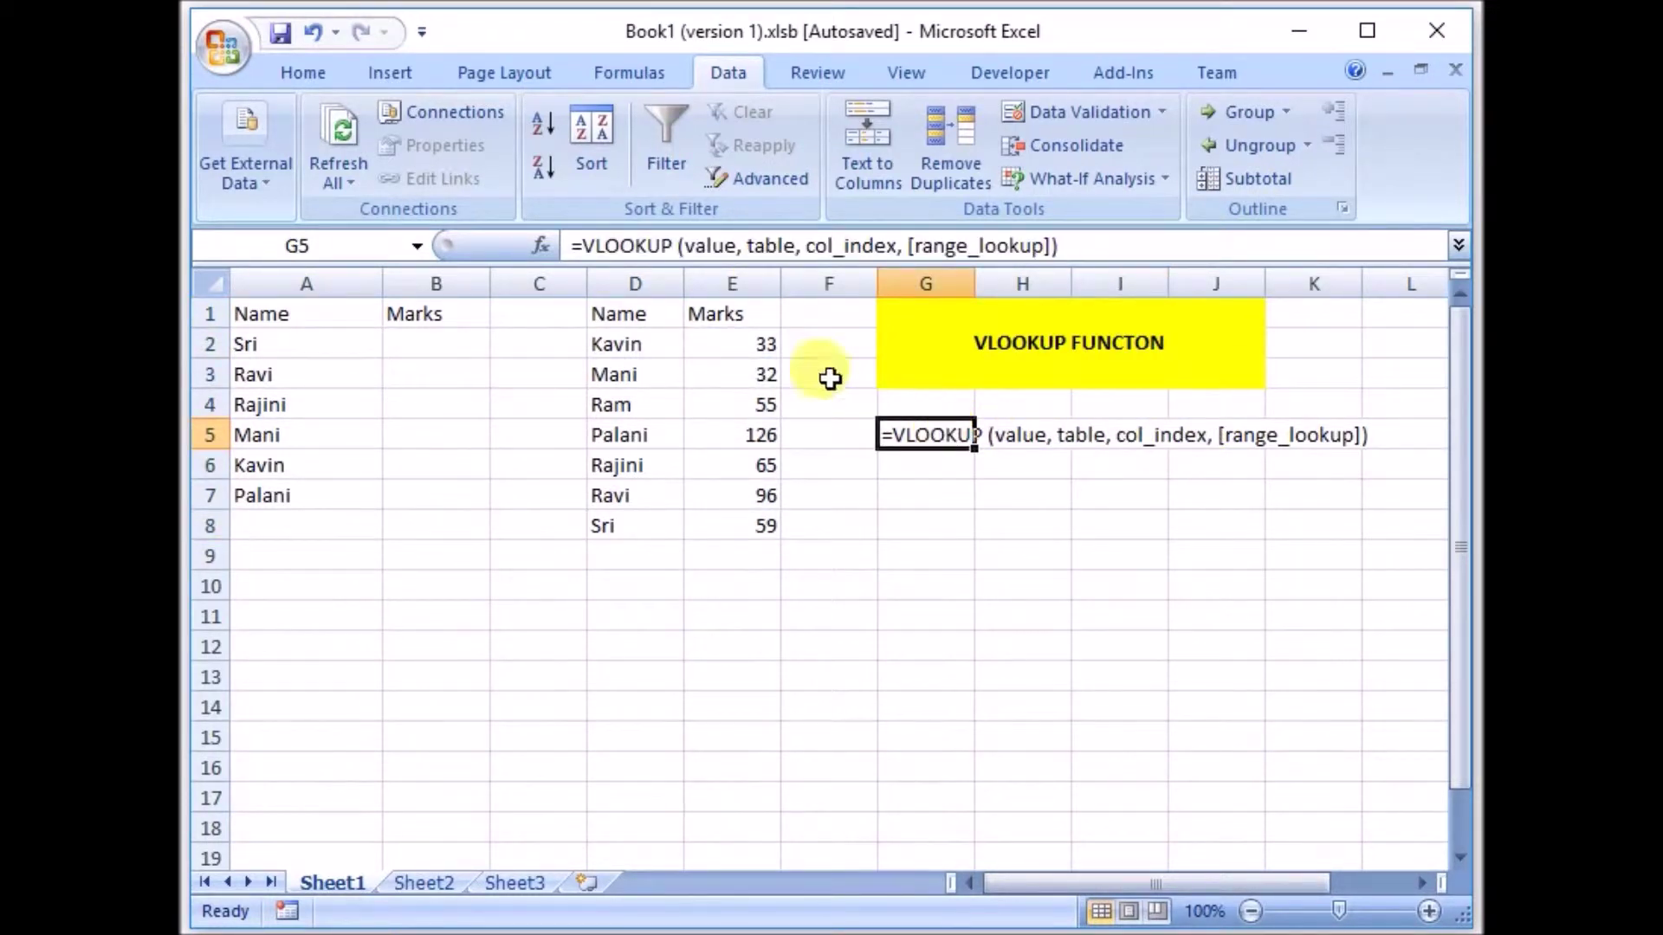
{"action": "left_click_drag", "start_coordinate": [745, 343], "coordinate": [756, 527]}
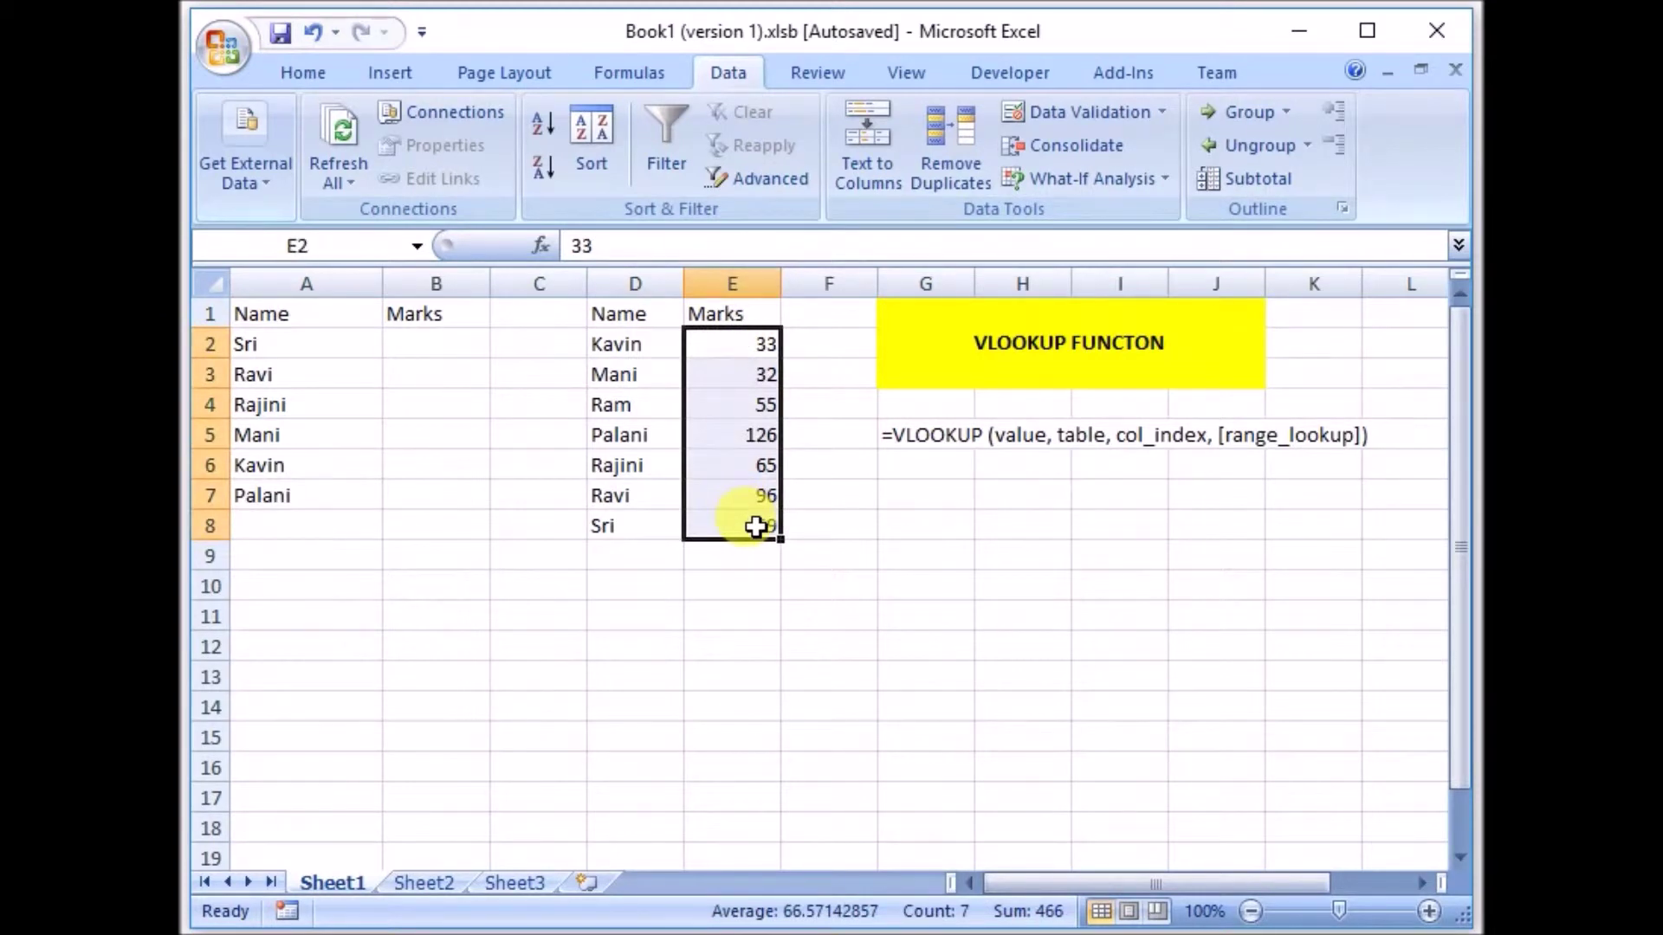
- Enter the formula =VLOOKUP(A2,D:E,2,0) in cell B2 to look up the first name's marks
{"action": "left_click", "coordinate": [430, 340]}
{"action": "type", "text": "=vl"}
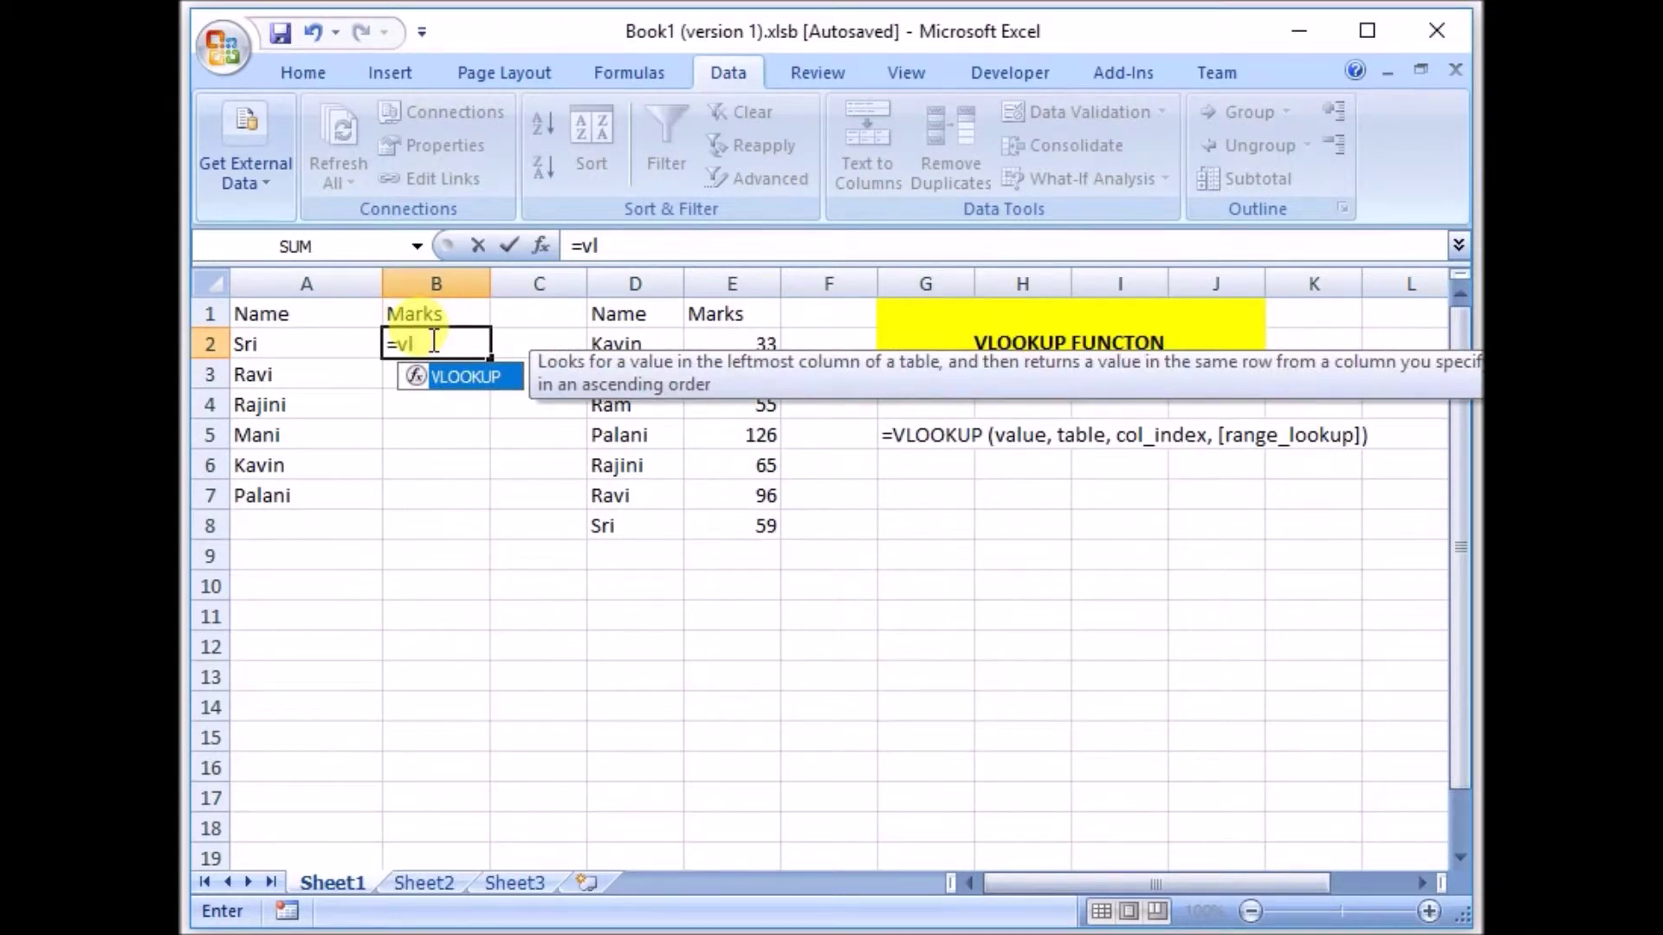
{"action": "key", "text": "Tab"}
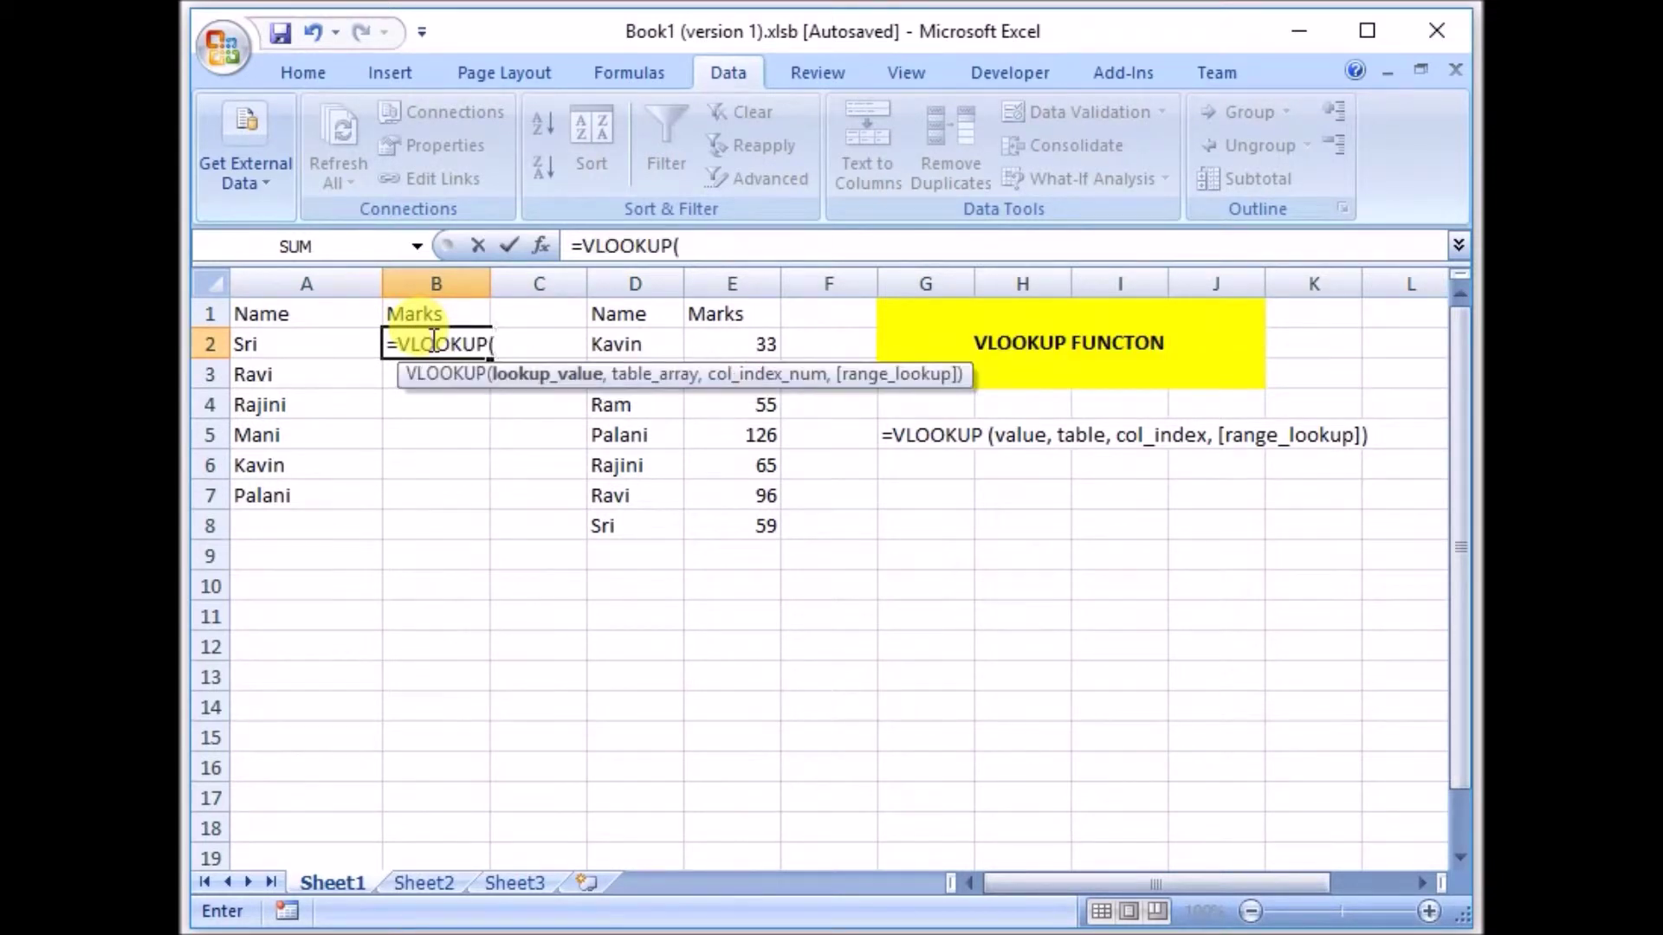
{"action": "left_click", "coordinate": [286, 345]}
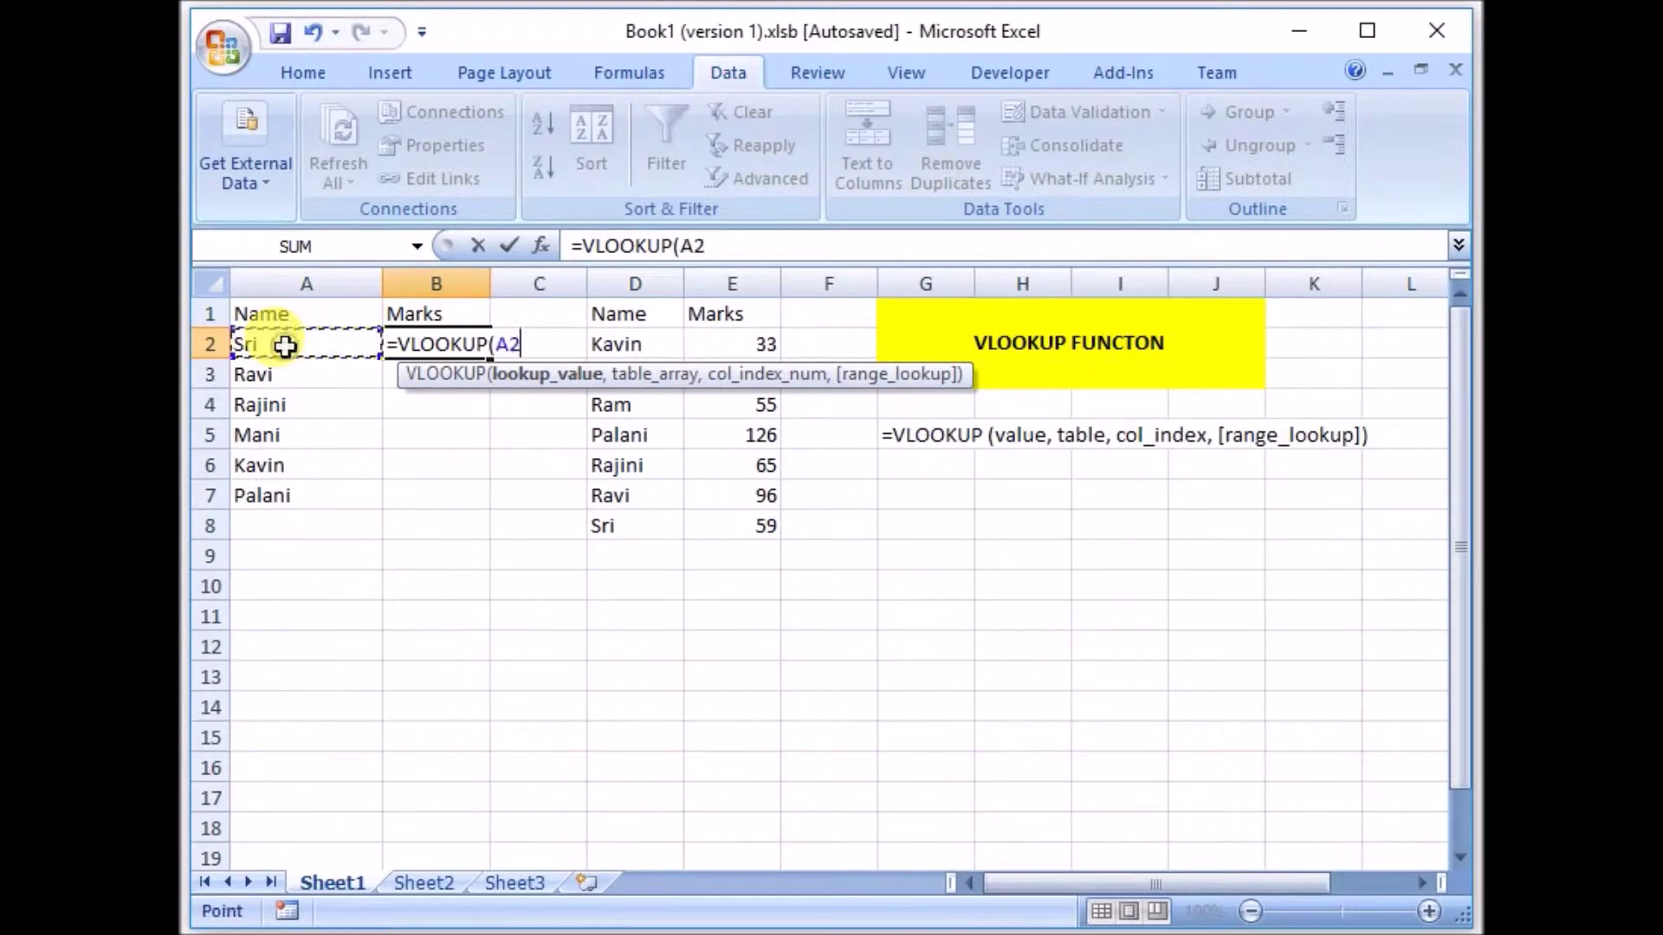
{"action": "type", "text": ","}
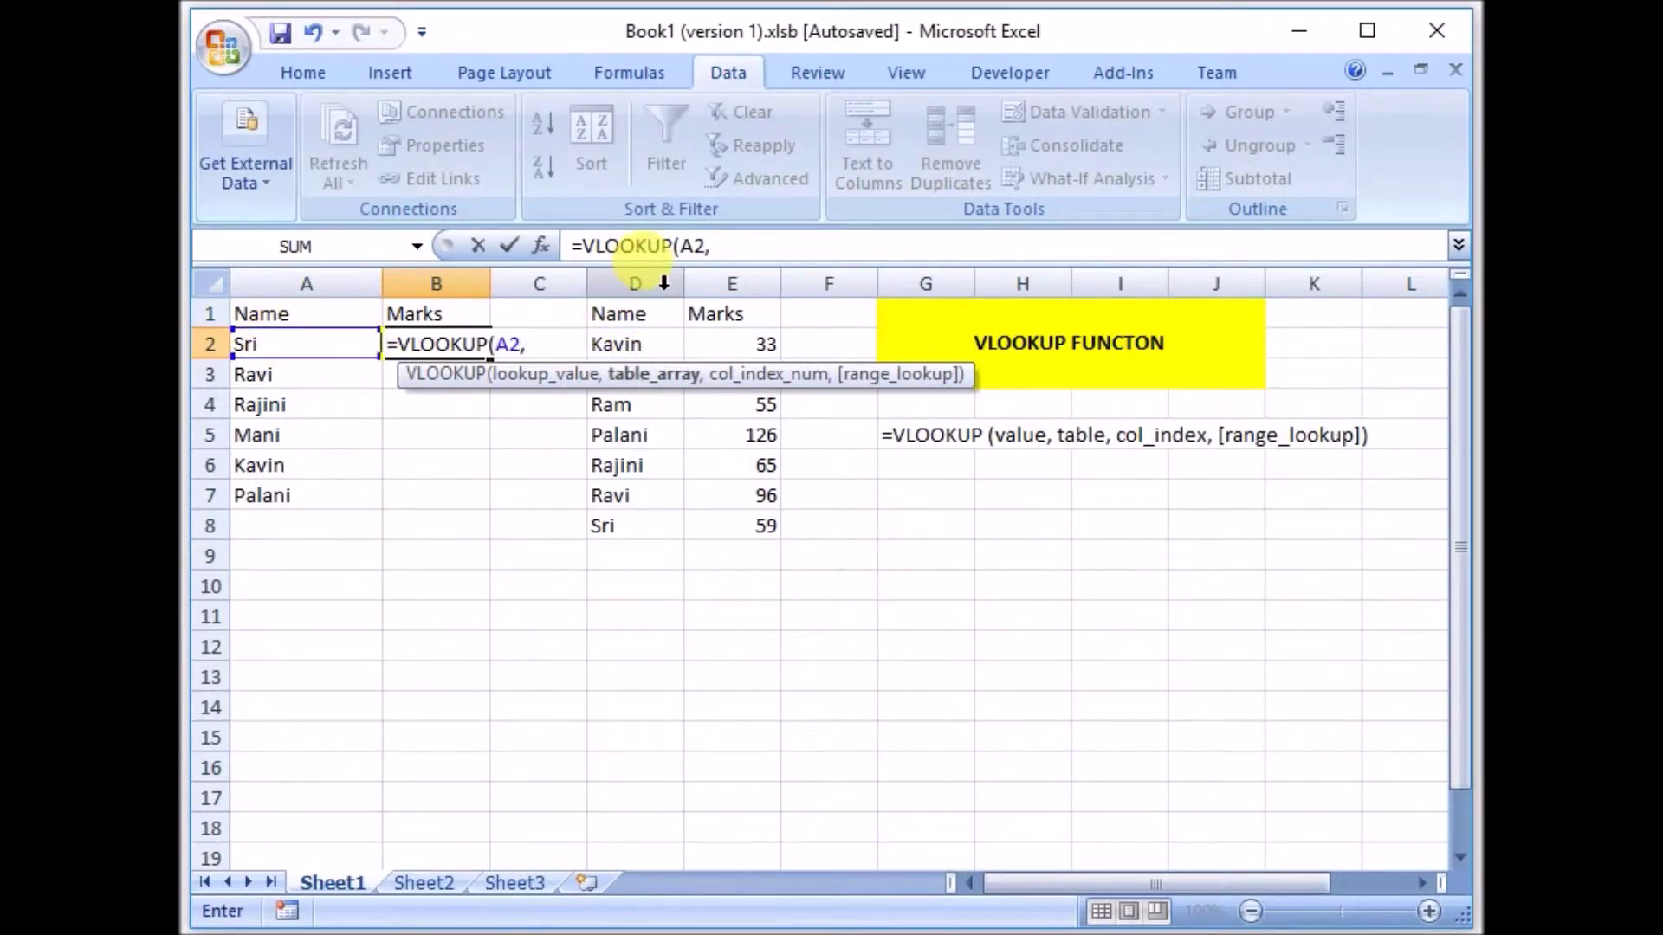
{"action": "left_click_drag", "start_coordinate": [663, 283], "coordinate": [705, 274]}
{"action": "type", "text": ","}
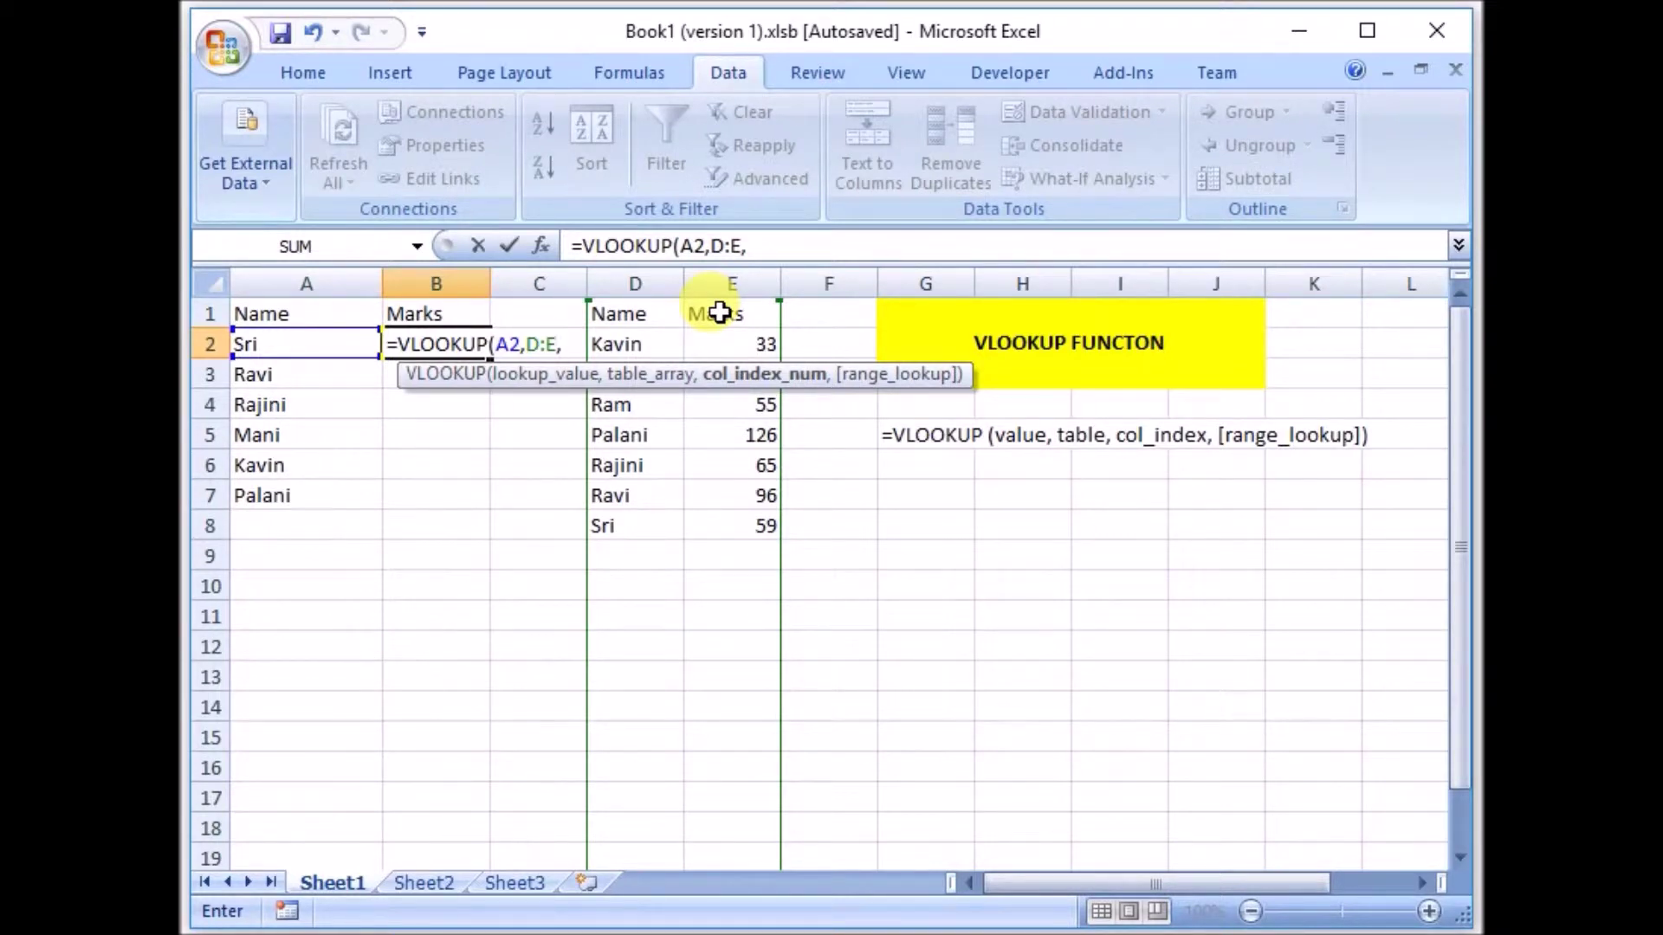
{"action": "type", "text": "2,0"}
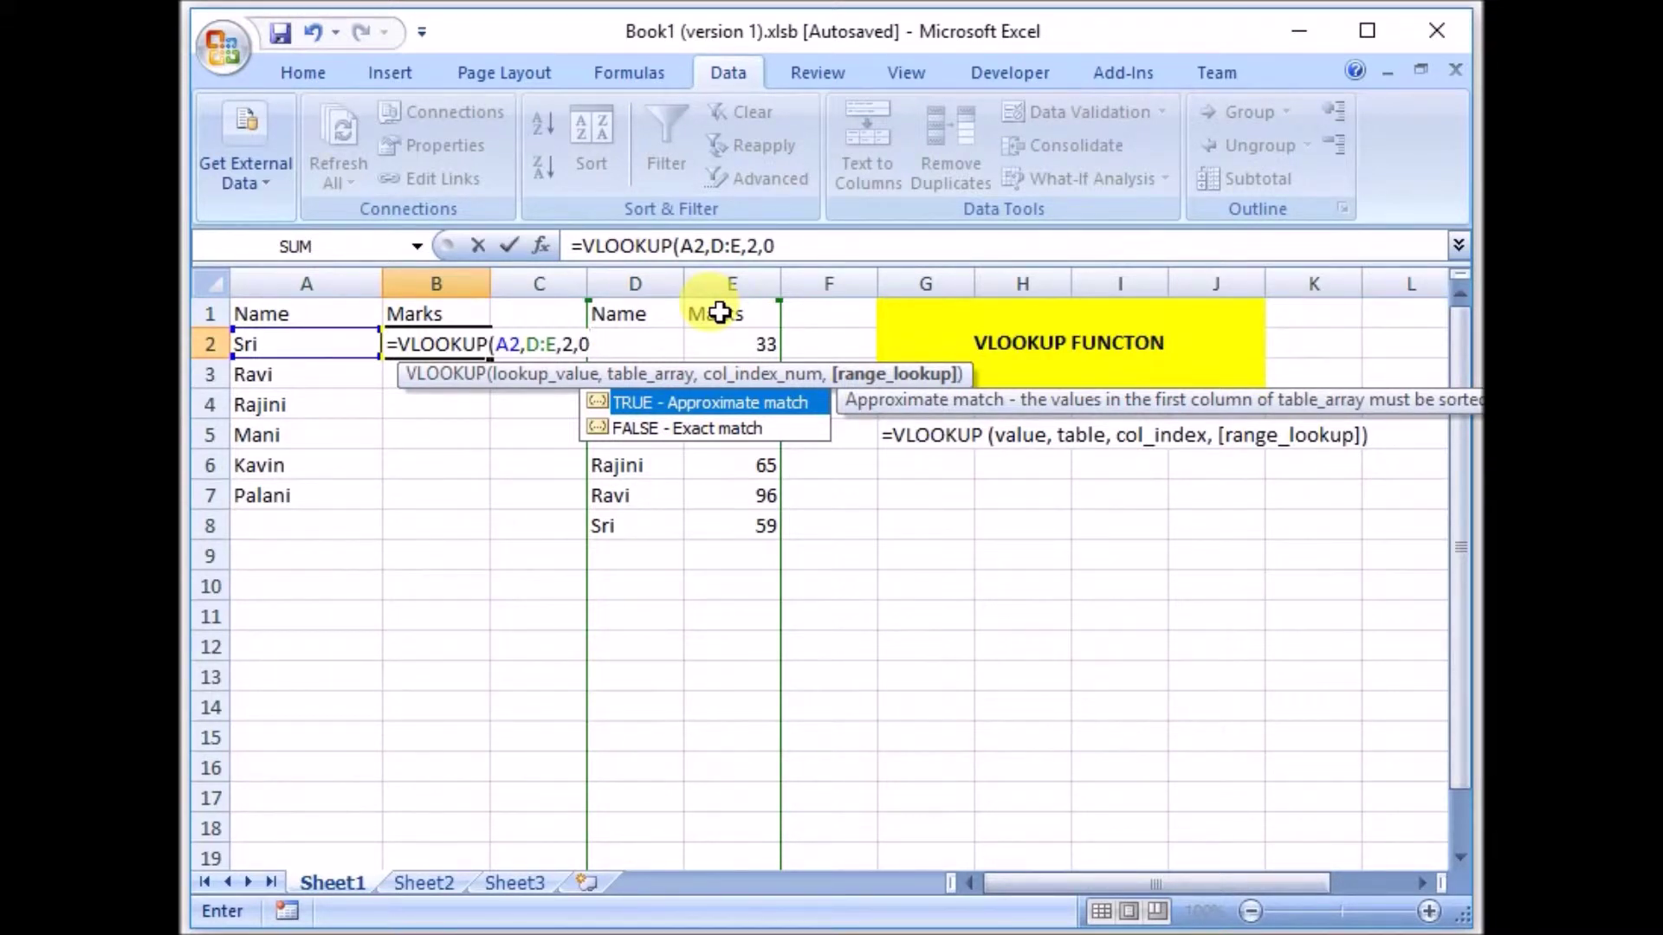
{"action": "type", "text": ")"}
{"action": "key", "text": "Return"}
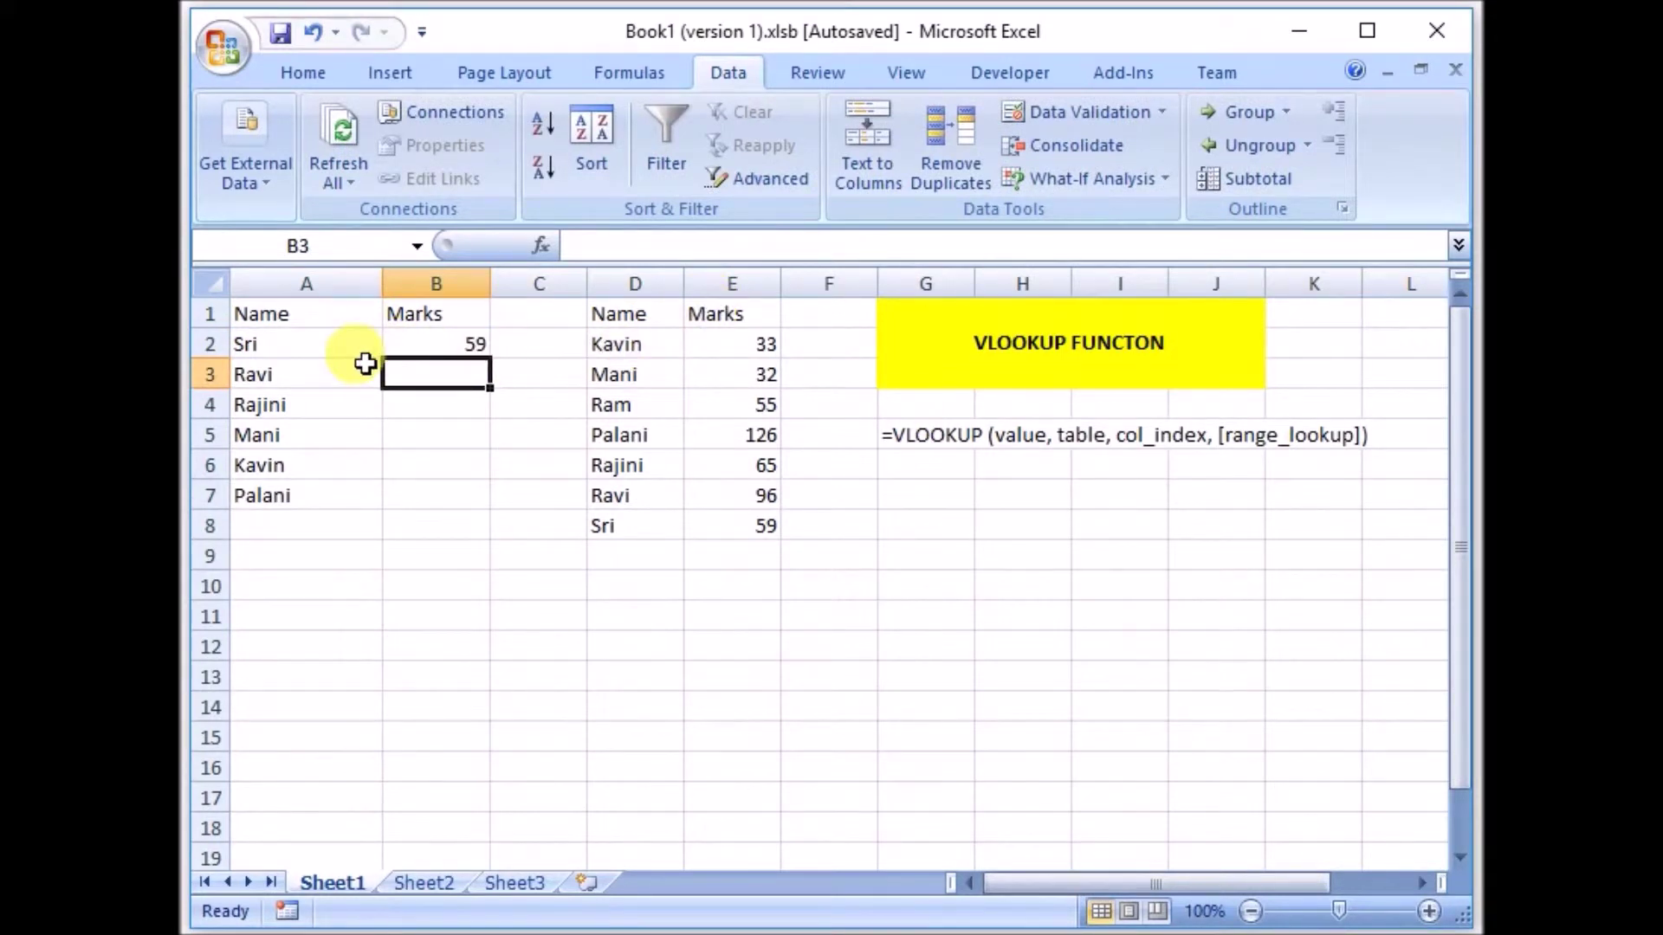
- Fill the VLOOKUP formula from B2 down through B7 and check the marks against the source table
{"action": "left_click_drag", "start_coordinate": [648, 524], "coordinate": [753, 524]}
{"action": "left_click", "coordinate": [327, 336]}
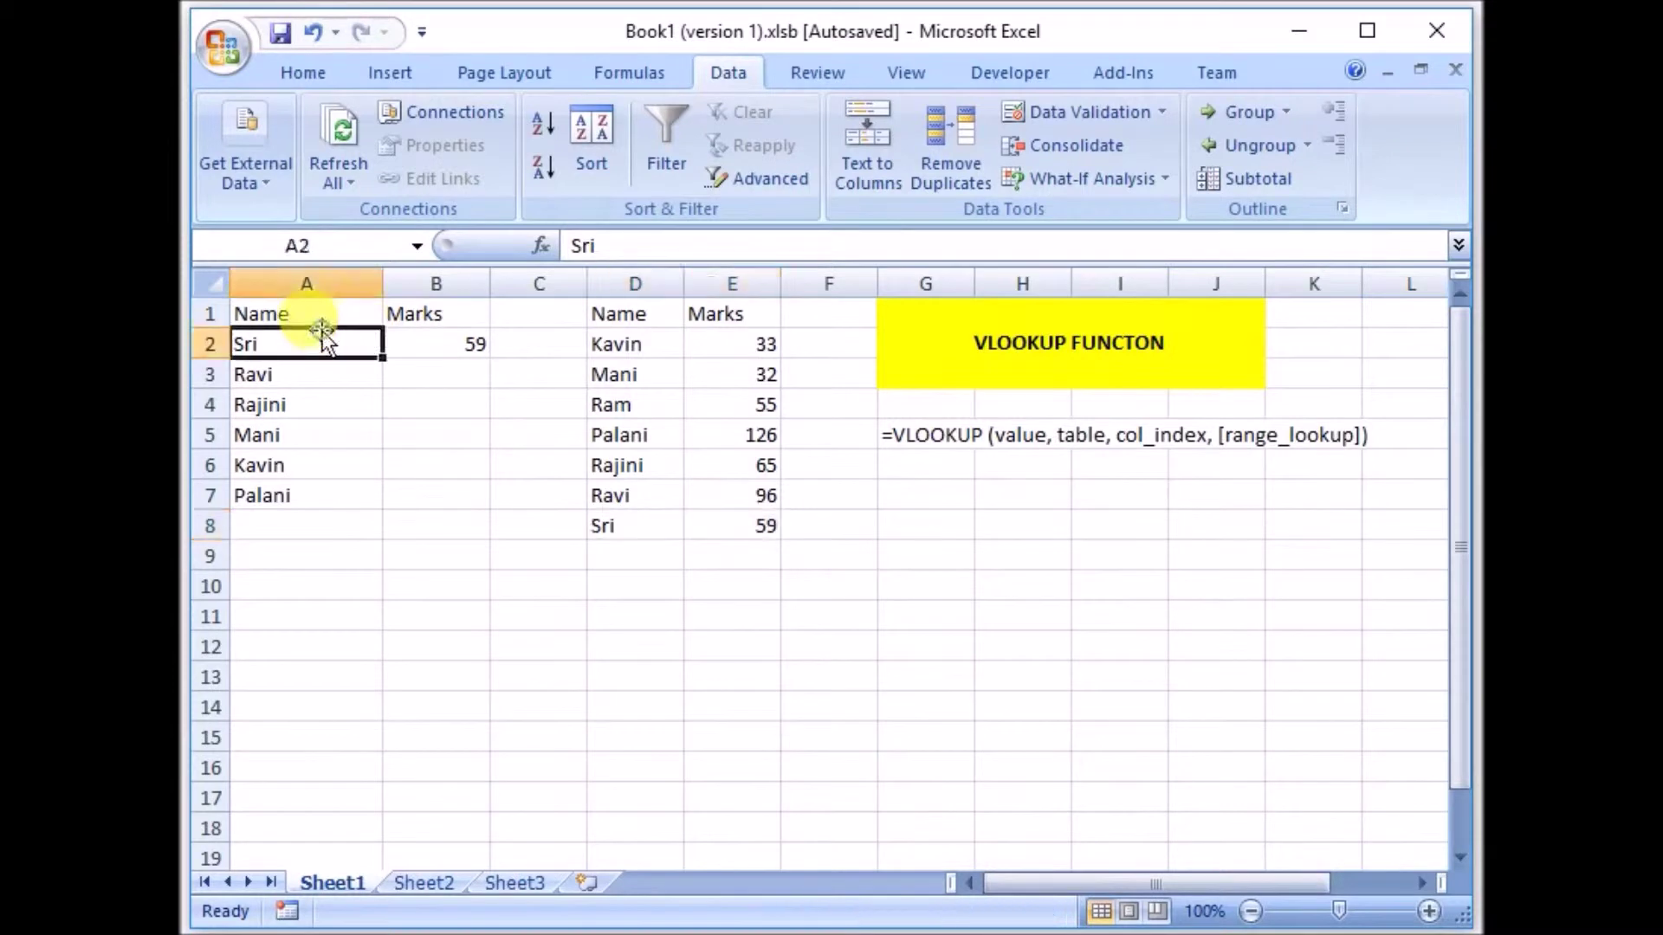
{"action": "left_click", "coordinate": [478, 338]}
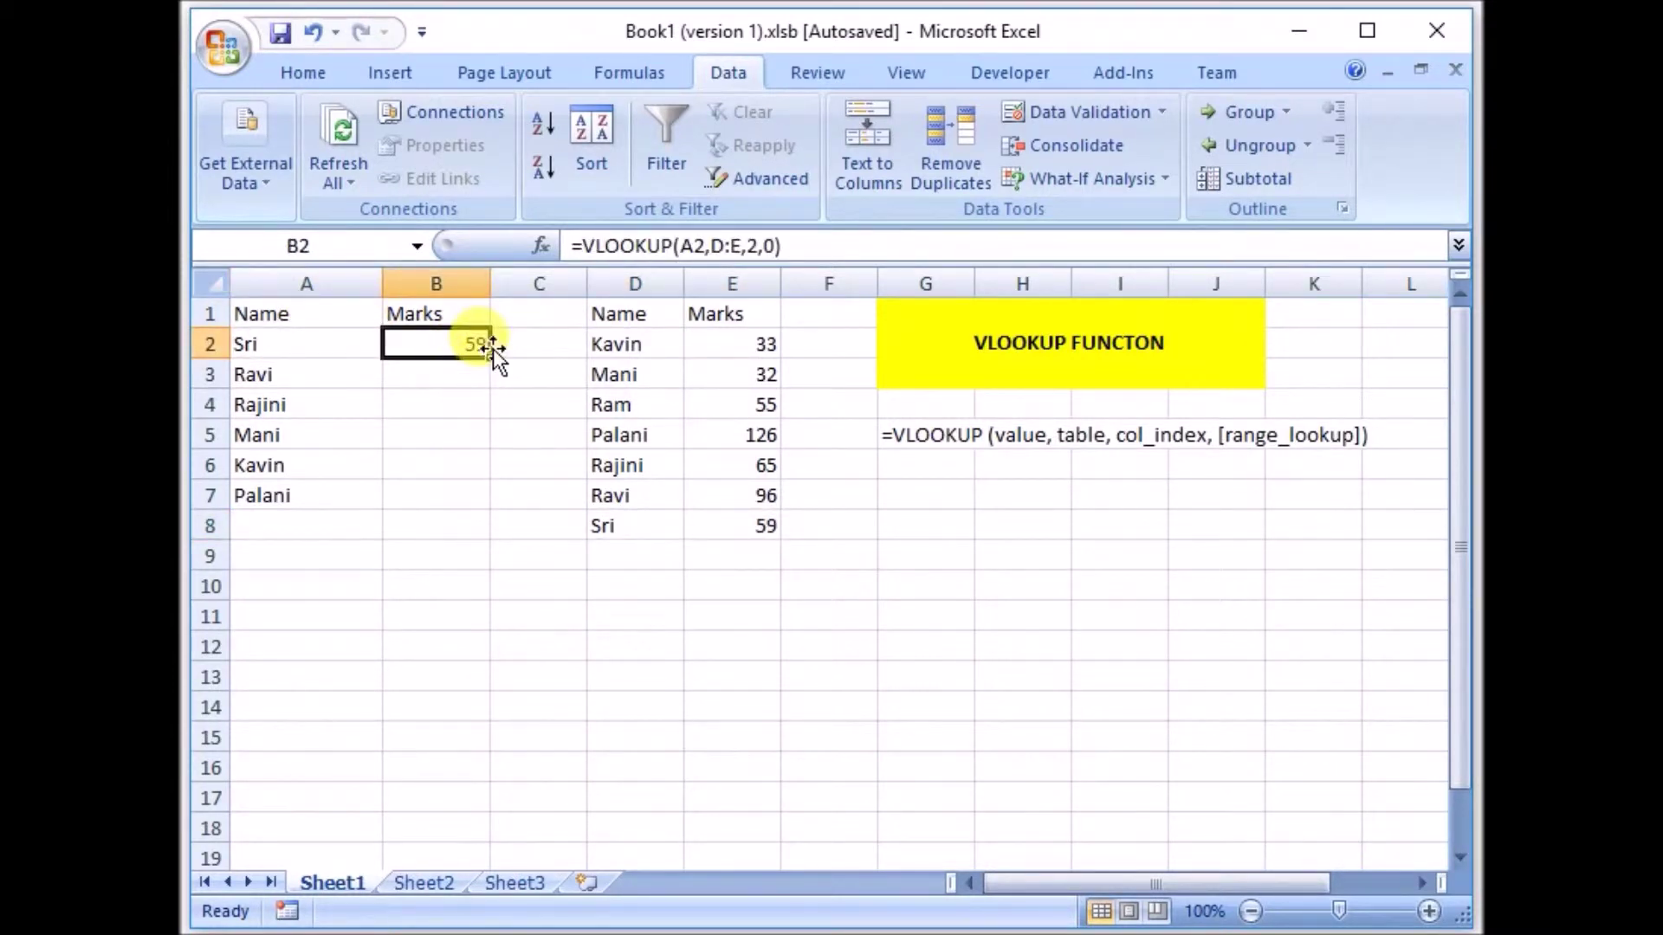
{"action": "left_click_drag", "start_coordinate": [487, 357], "coordinate": [464, 513]}
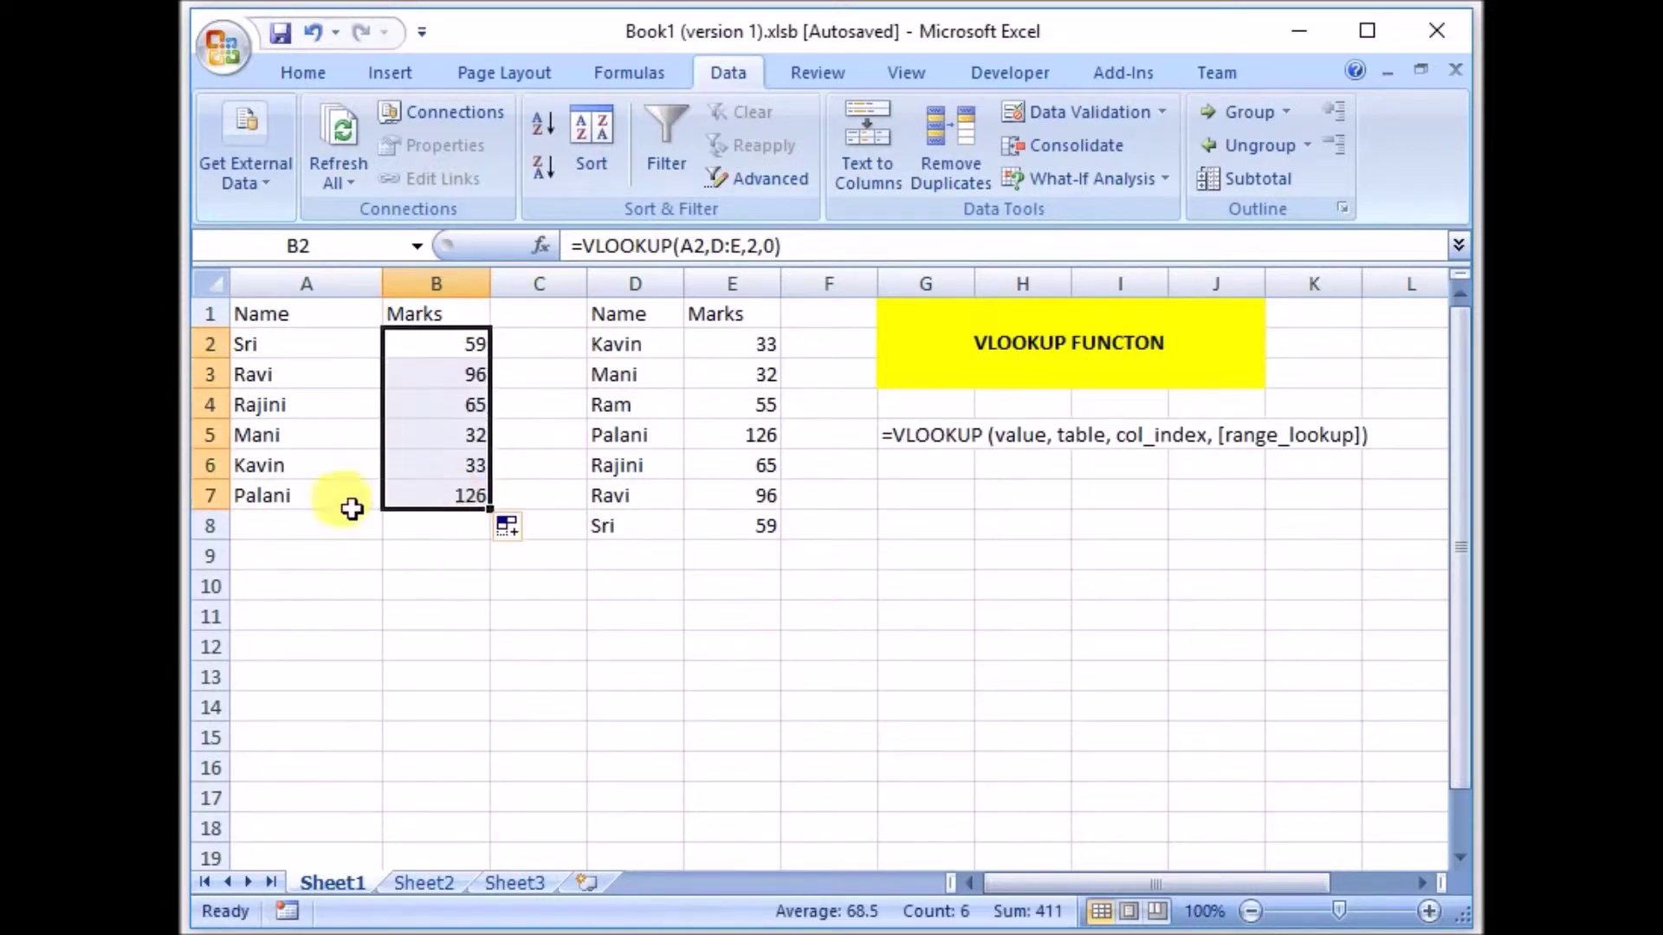
{"action": "left_click", "coordinate": [267, 496]}
{"action": "left_click", "coordinate": [433, 500]}
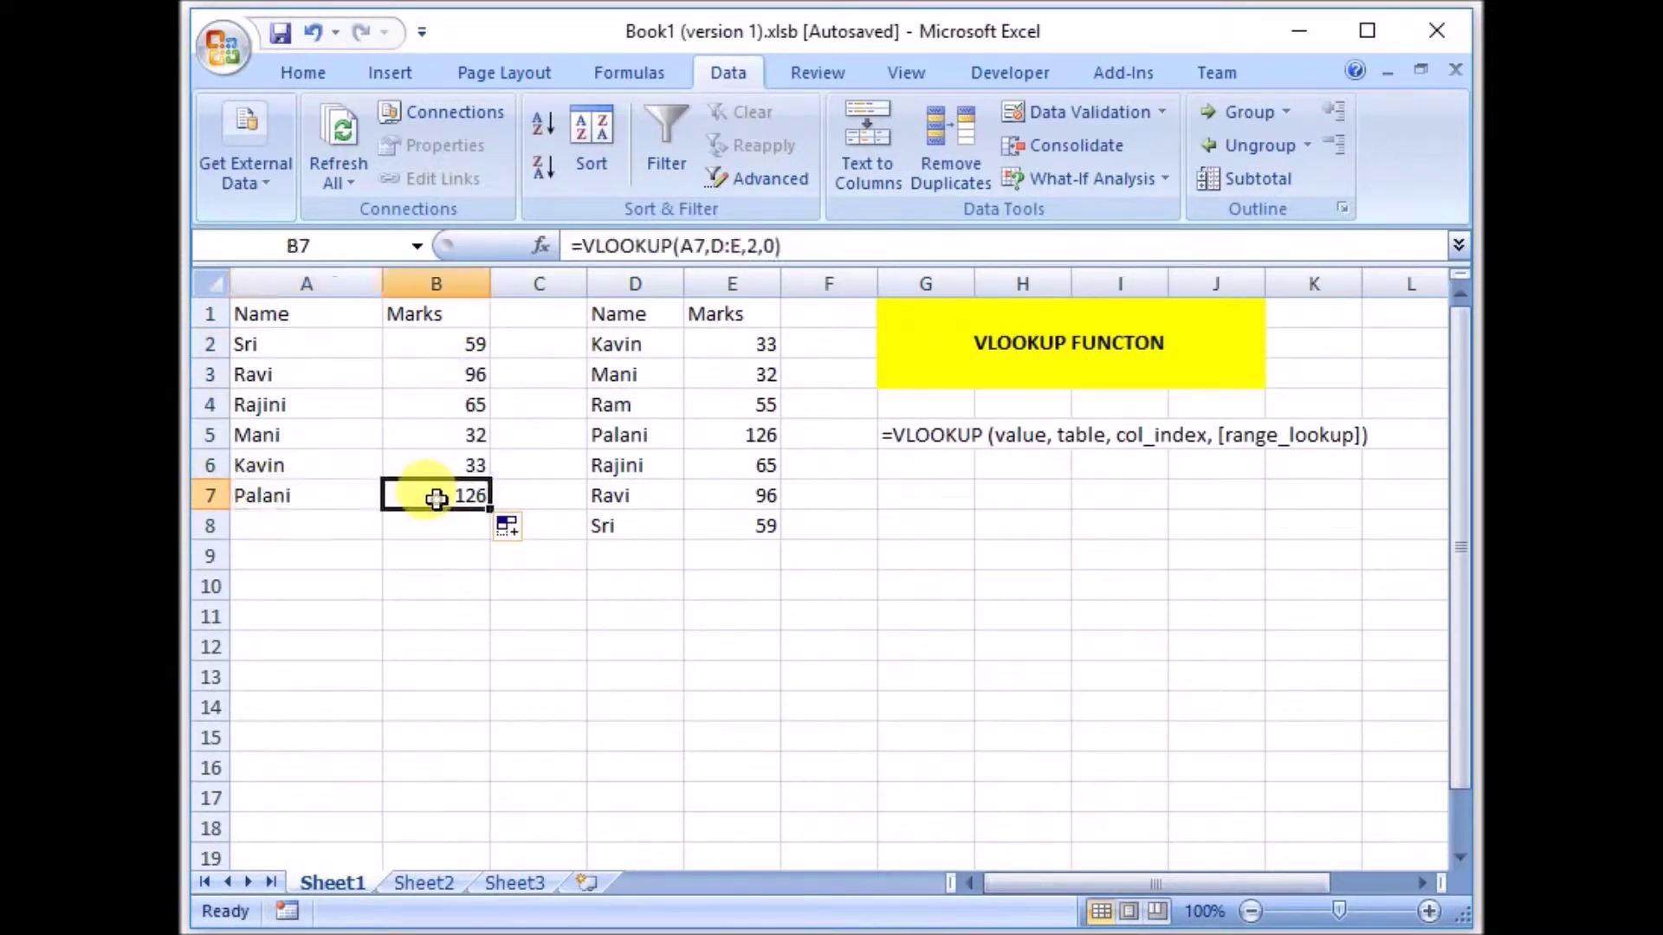
{"action": "left_click", "coordinate": [633, 374]}
{"action": "left_click_drag", "start_coordinate": [463, 346], "coordinate": [438, 498]}
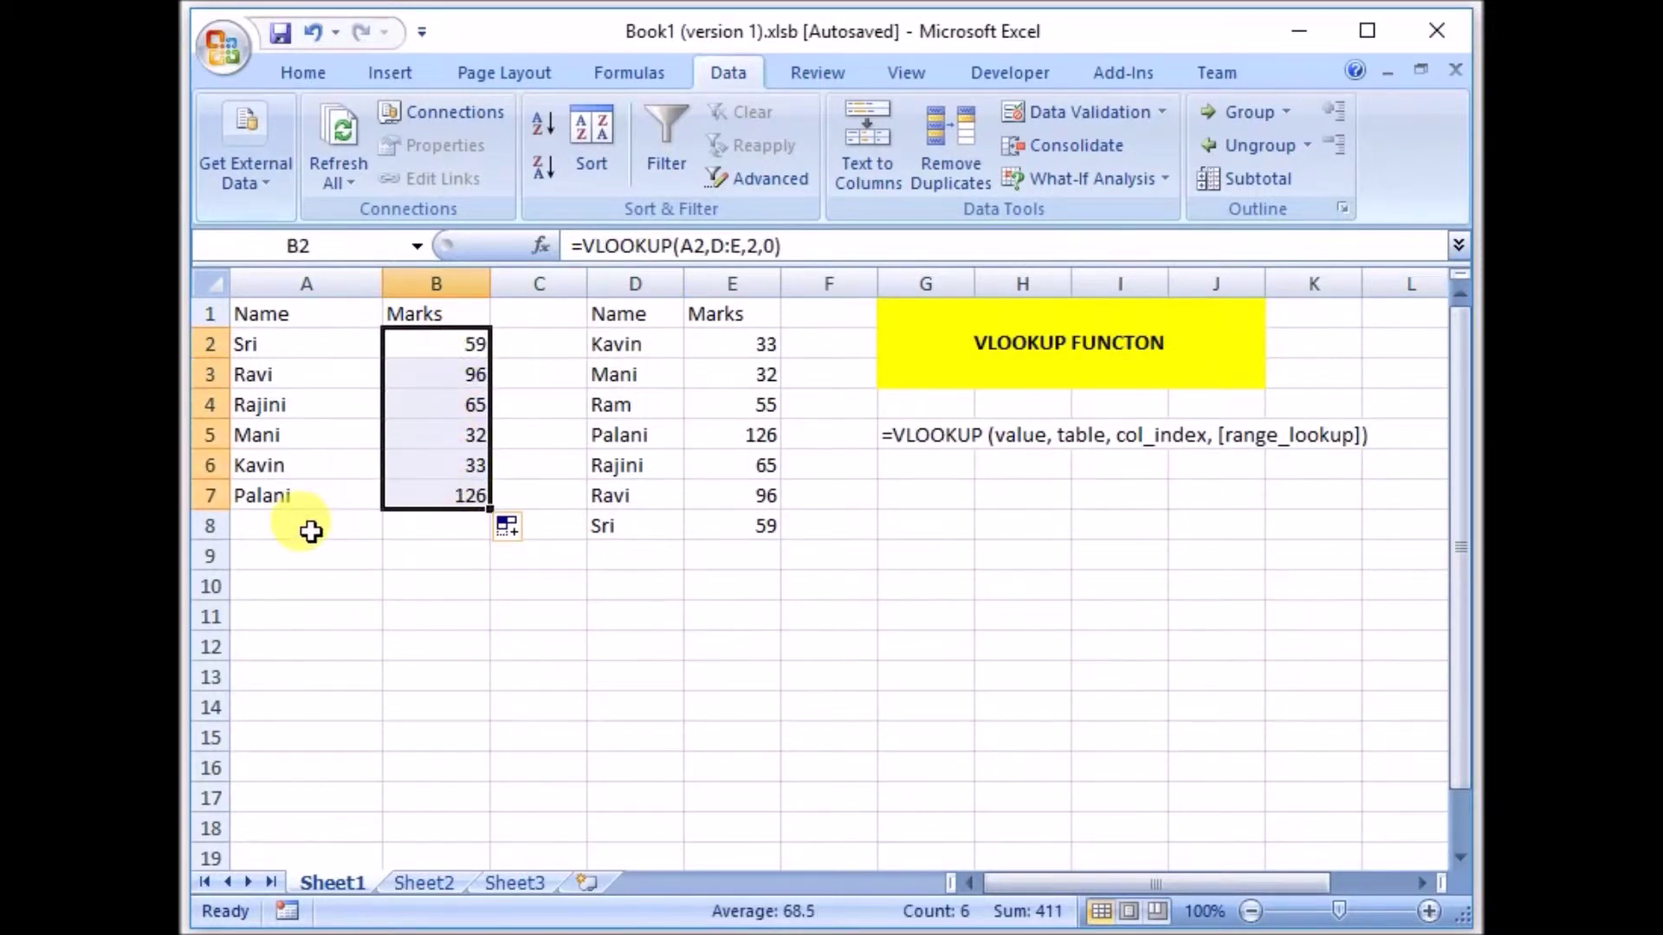
- Add a further name in A8 that does not exist in the D:E source table
{"action": "left_click", "coordinate": [312, 529]}
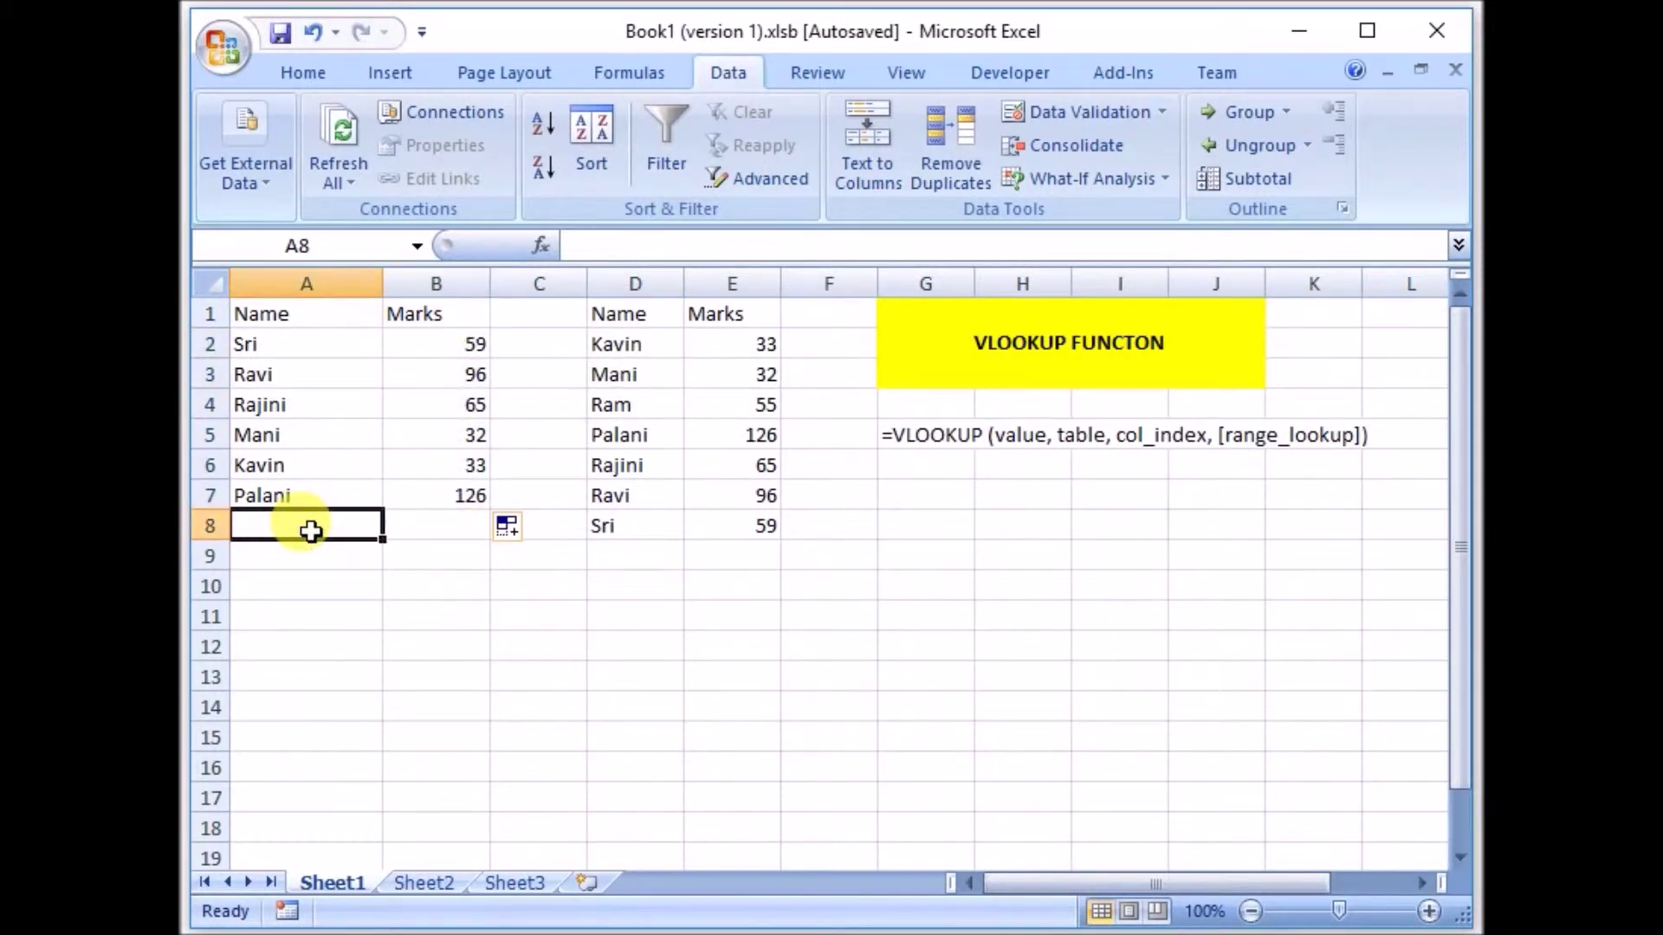
{"action": "type", "text": "r"}
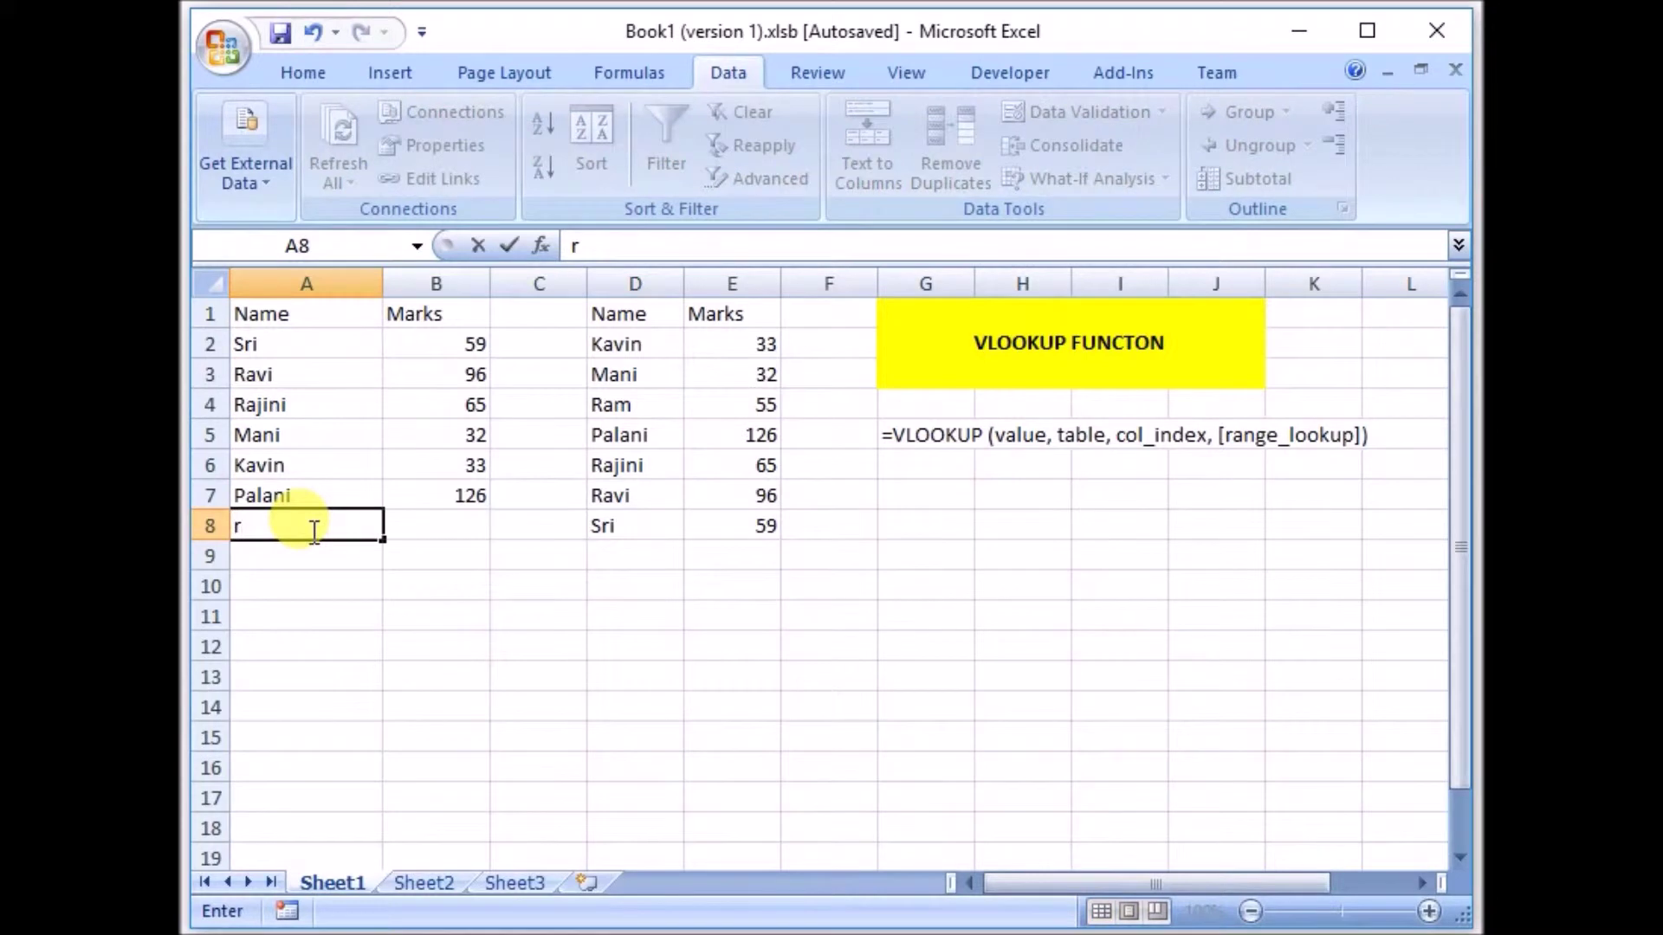
{"action": "type", "text": "akesh"}
{"action": "left_click", "coordinate": [373, 582]}
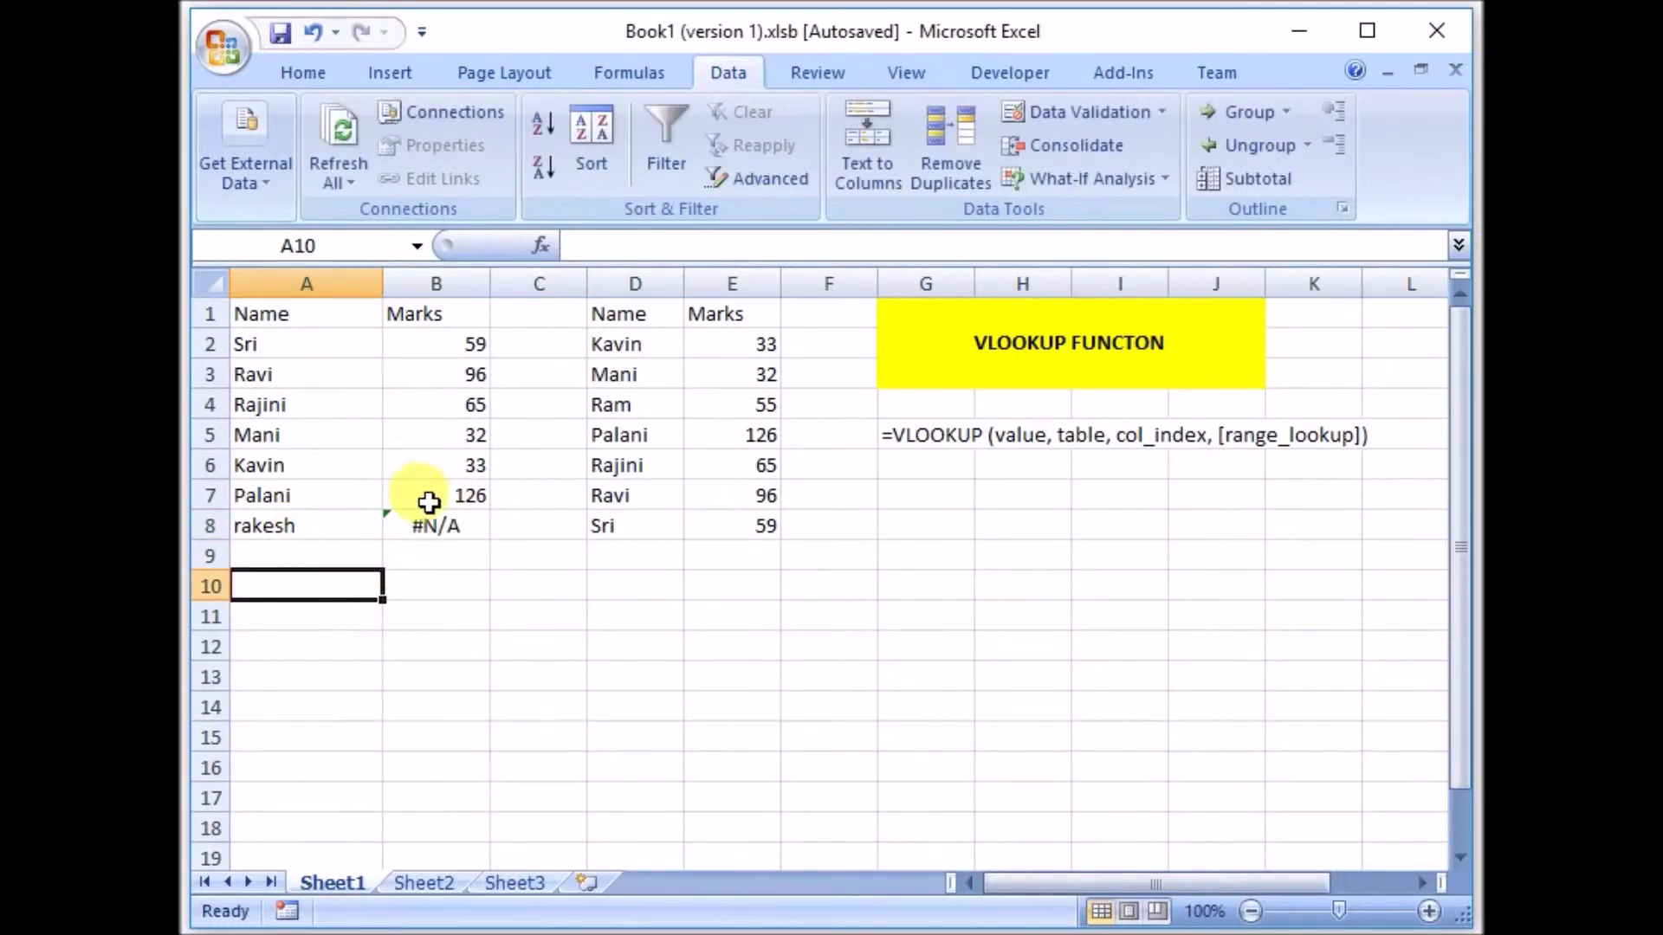
- Compare the new name in A8 and its lookup formula in B8 with the source table in D2:E8
{"action": "left_click", "coordinate": [693, 524]}
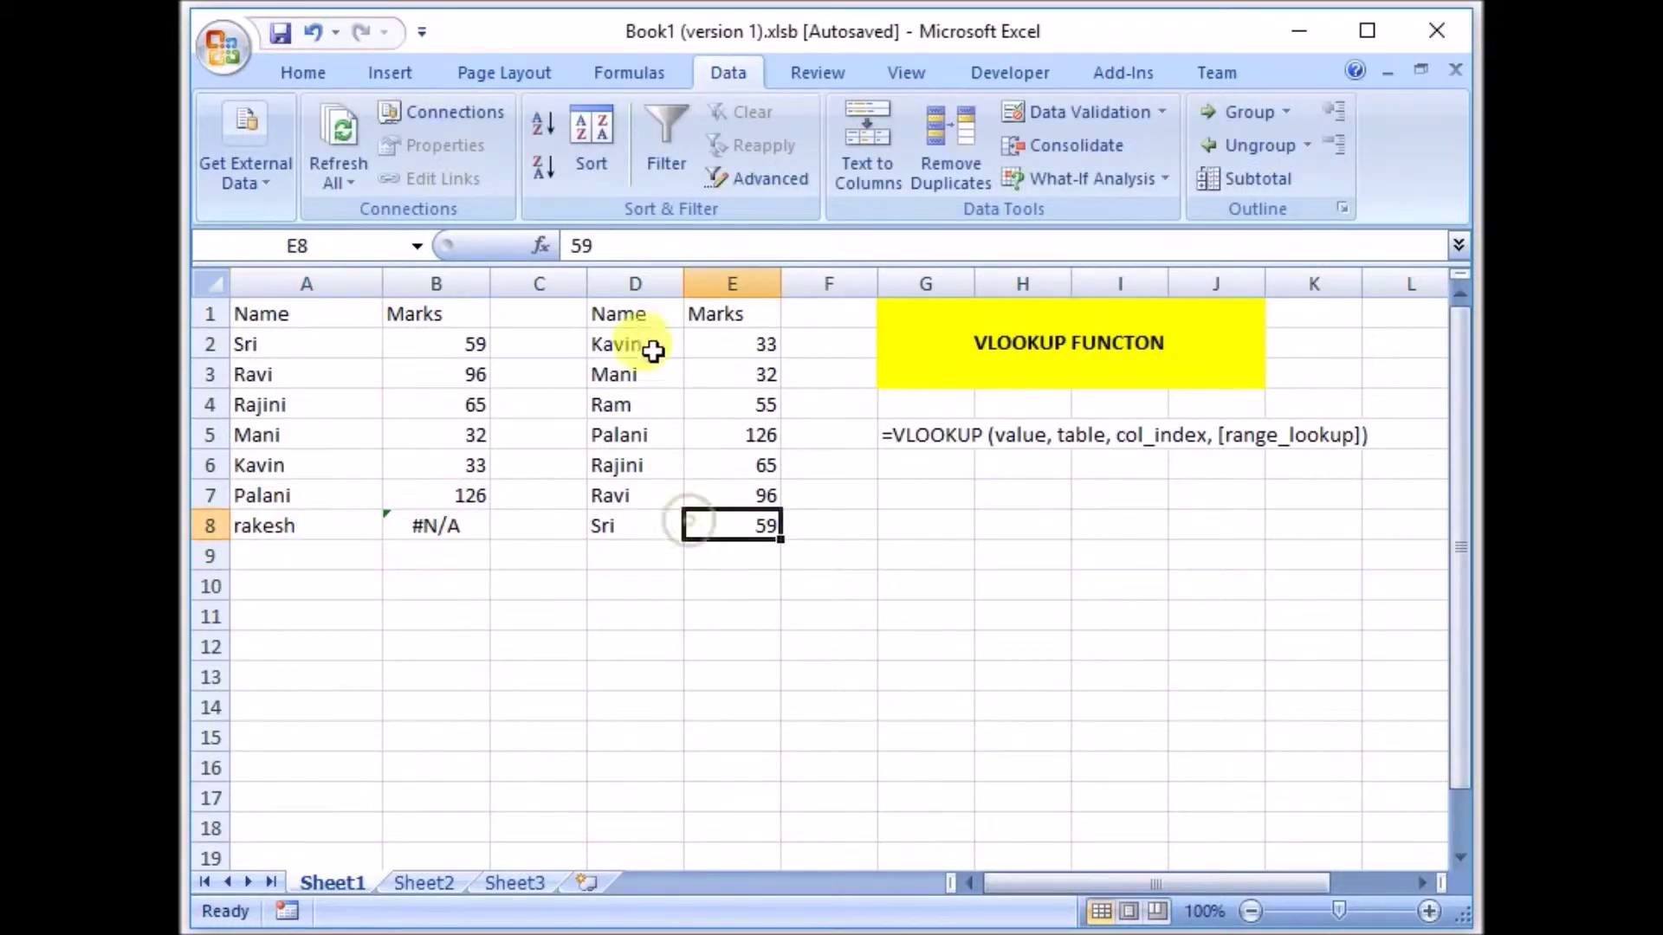
{"action": "left_click", "coordinate": [448, 527]}
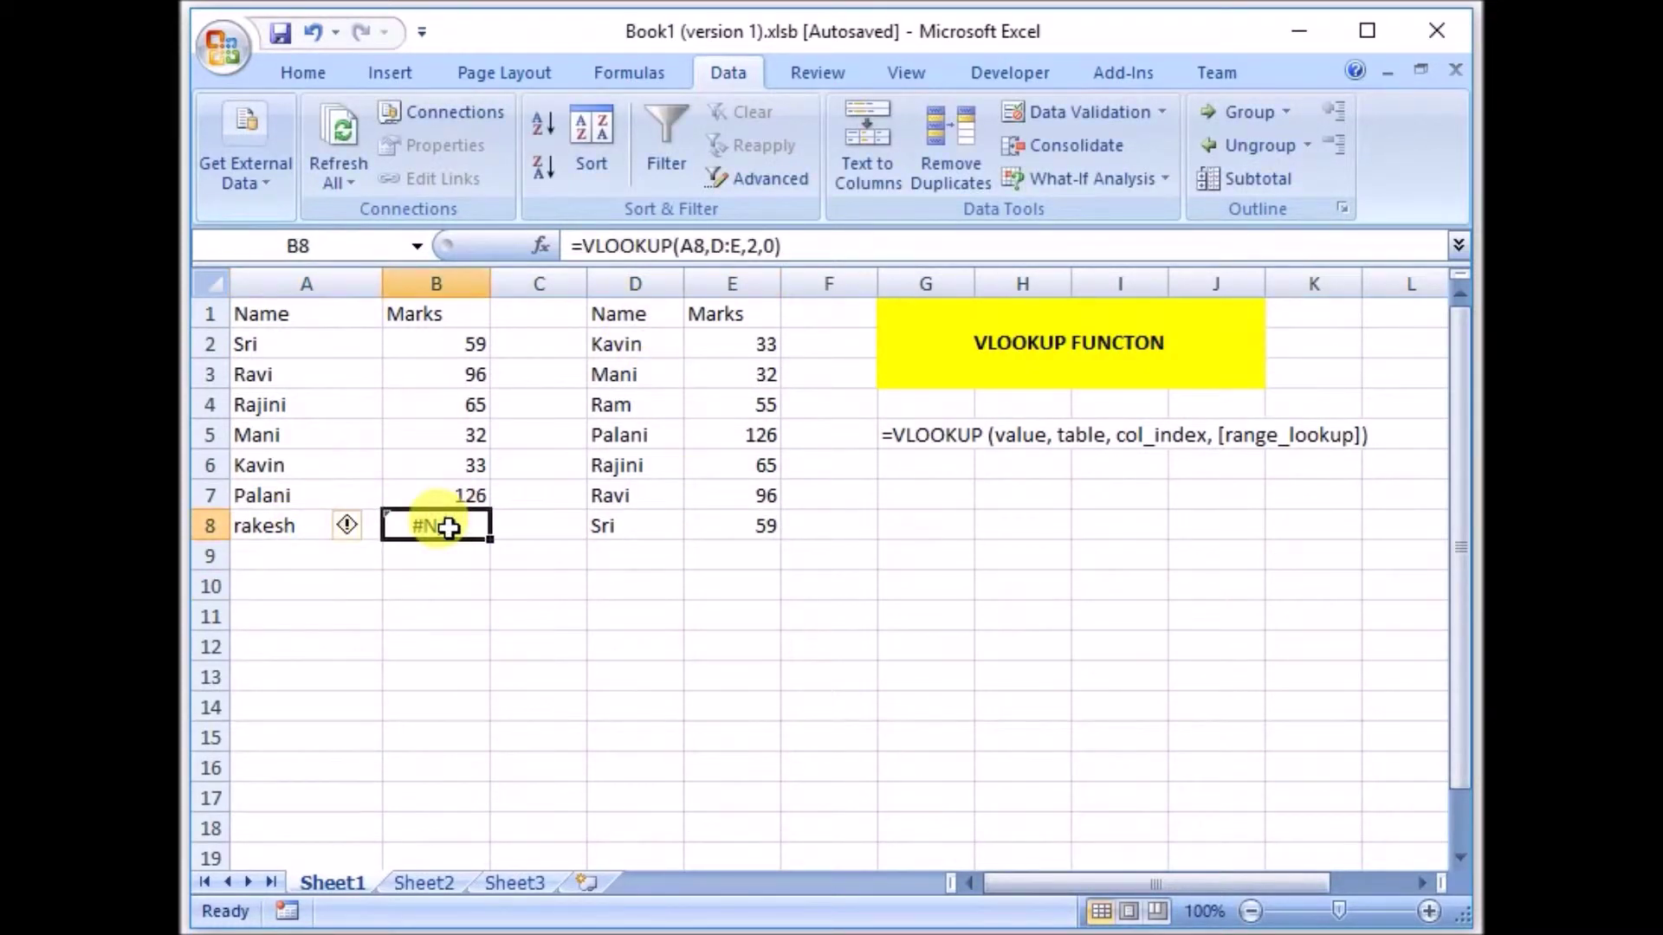
{"action": "left_click_drag", "start_coordinate": [637, 347], "coordinate": [731, 511]}
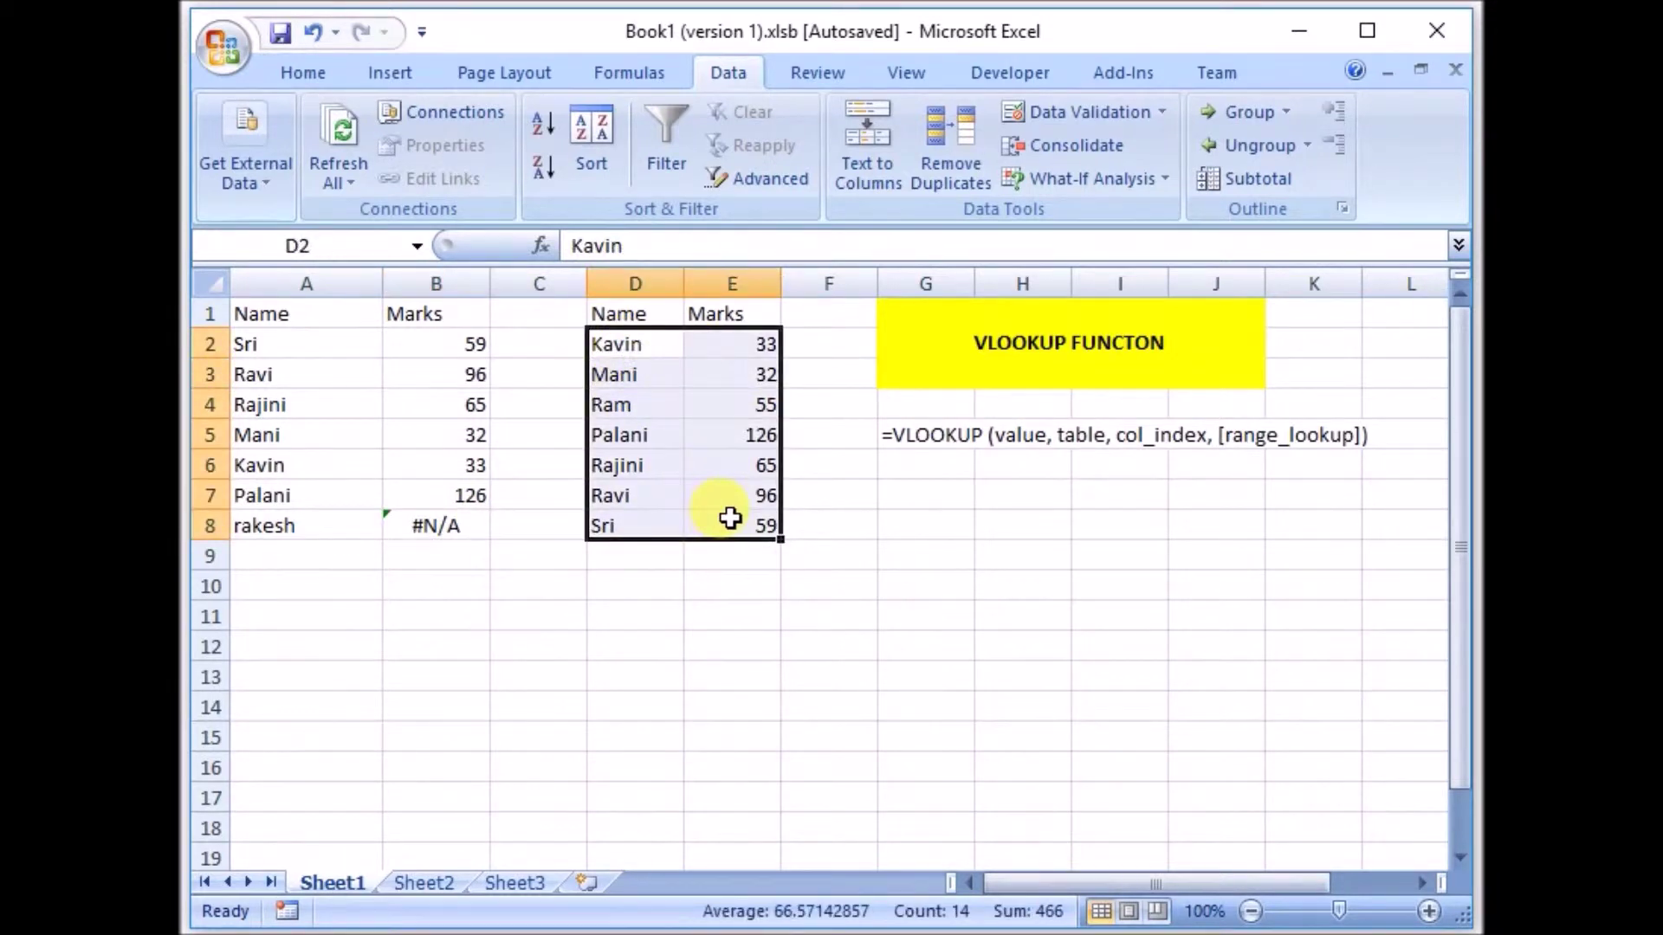
{"action": "left_click", "coordinate": [265, 535]}
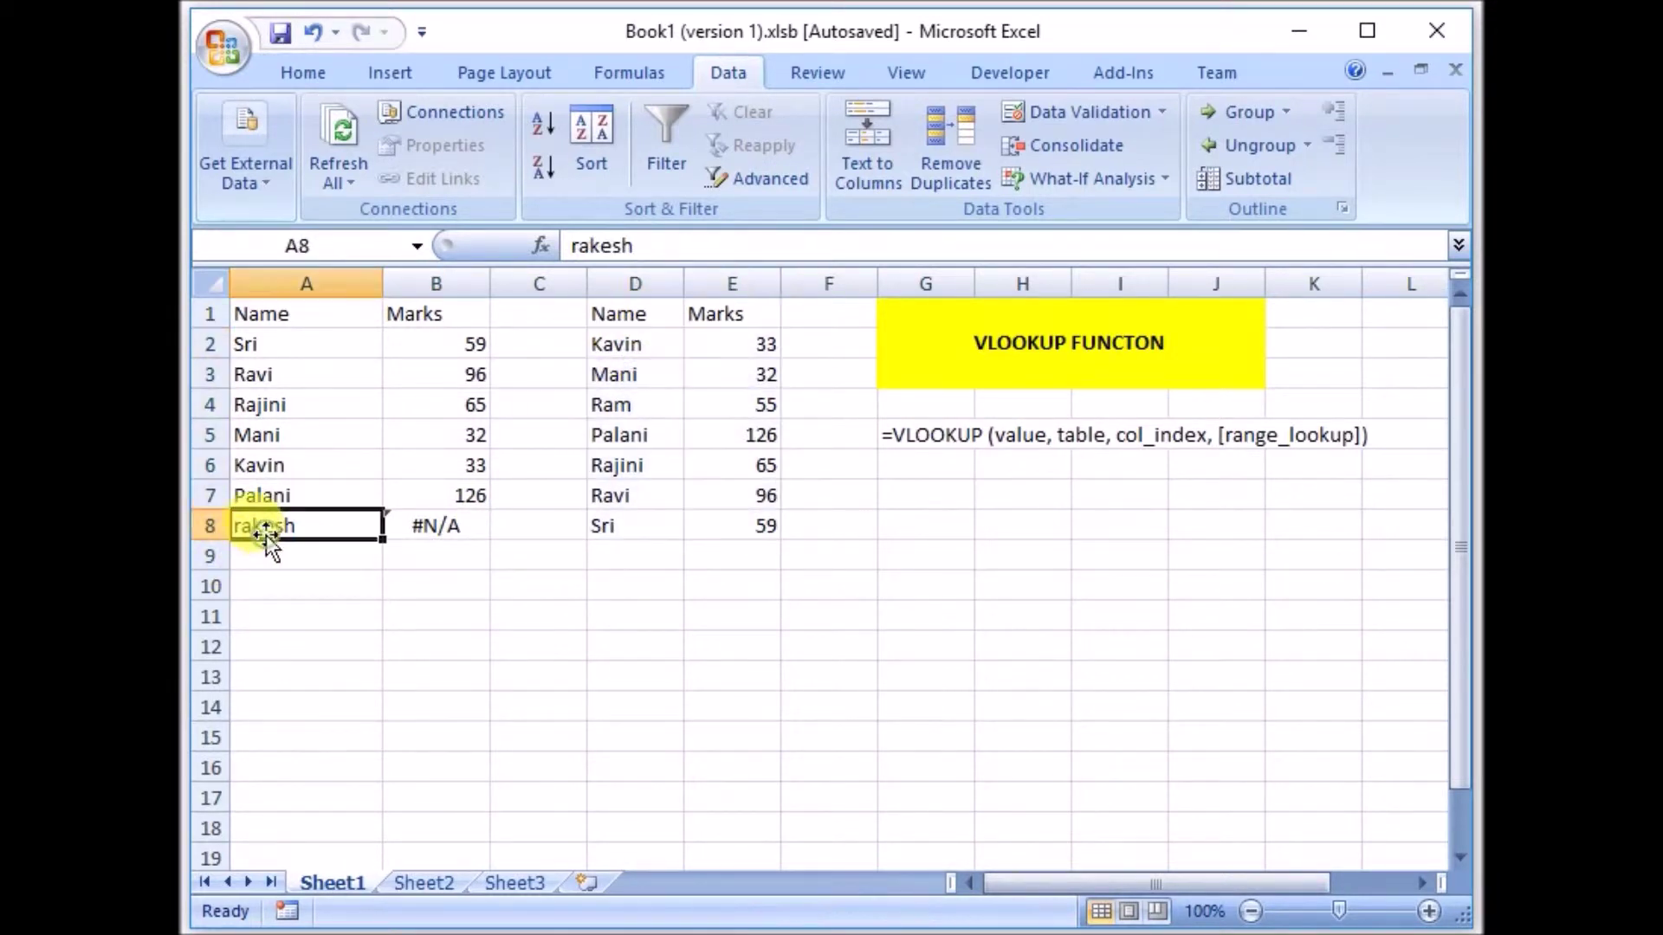
{"action": "left_click", "coordinate": [621, 355]}
{"action": "key", "text": "ctrl+Down"}
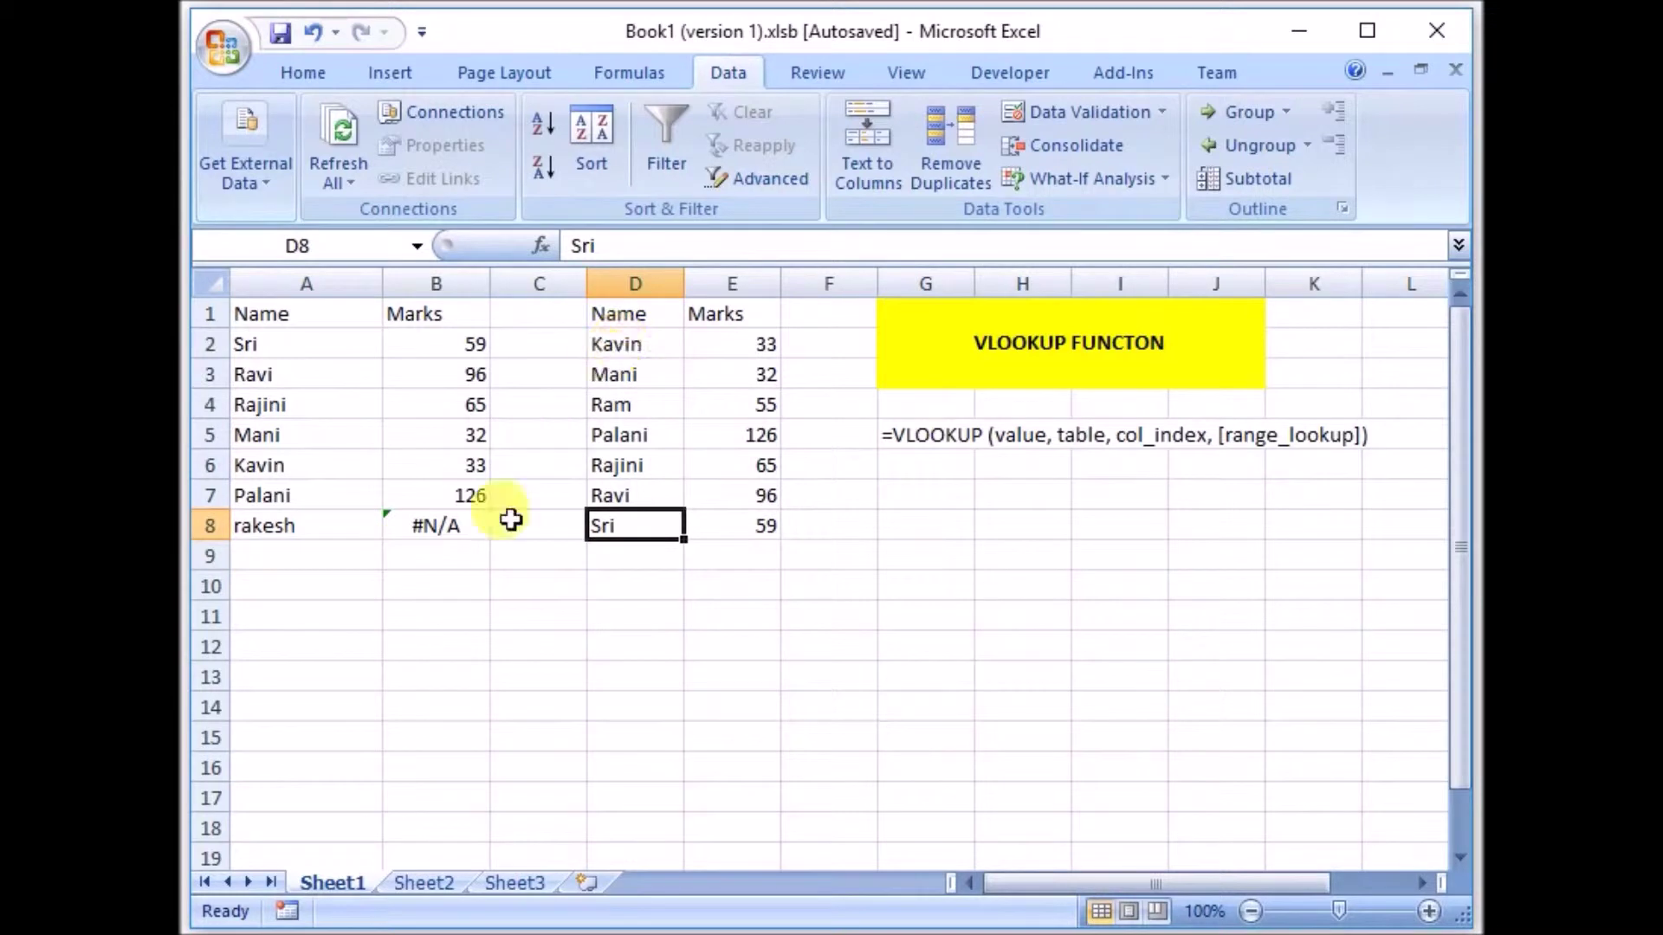
{"action": "left_click", "coordinate": [452, 528]}
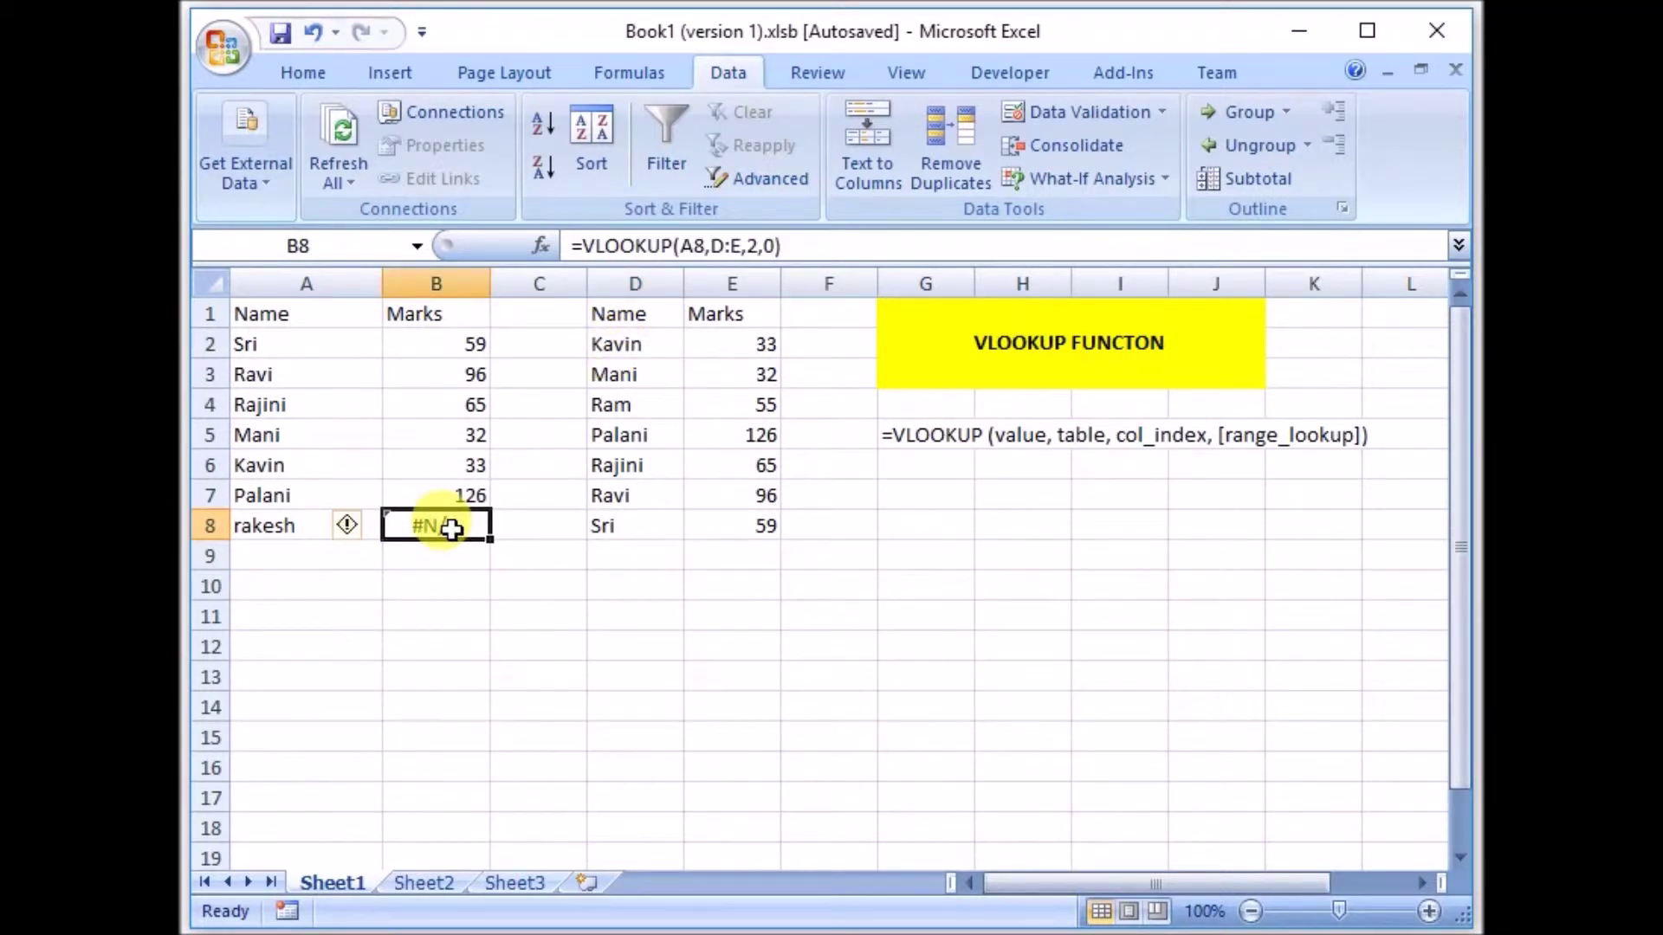
{"action": "left_click_drag", "start_coordinate": [638, 336], "coordinate": [741, 513]}
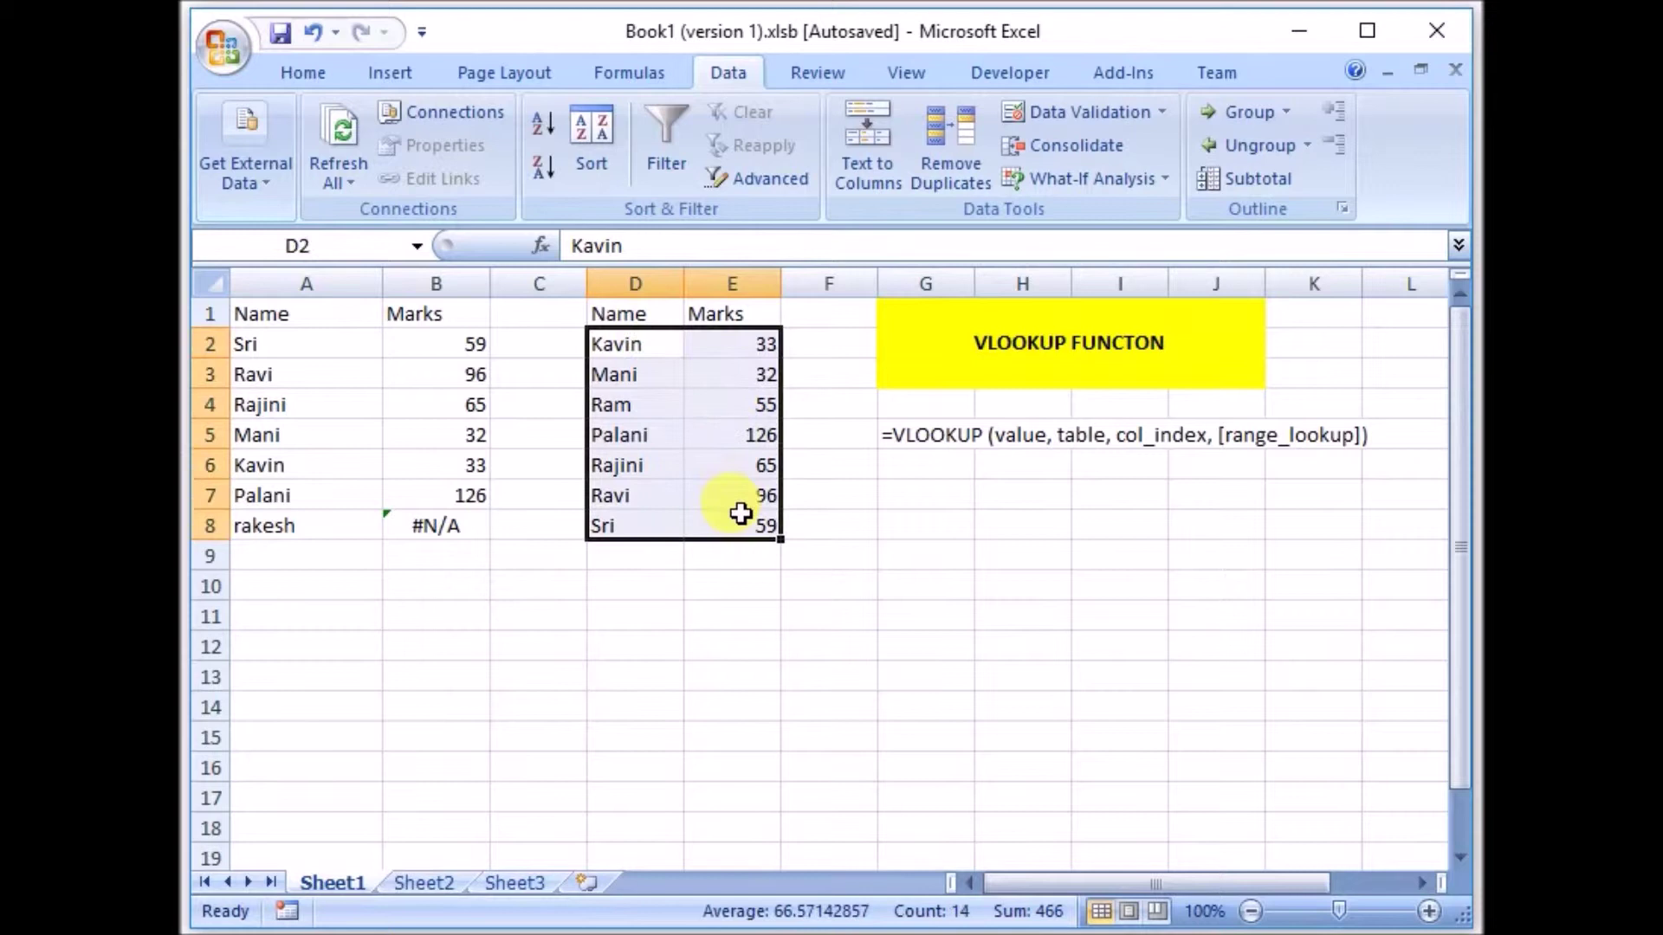
- Clear the Marks formulas from B2:B8
{"action": "left_click", "coordinate": [567, 611]}
{"action": "left_click_drag", "start_coordinate": [445, 352], "coordinate": [449, 524]}
{"action": "key", "text": "Delete"}
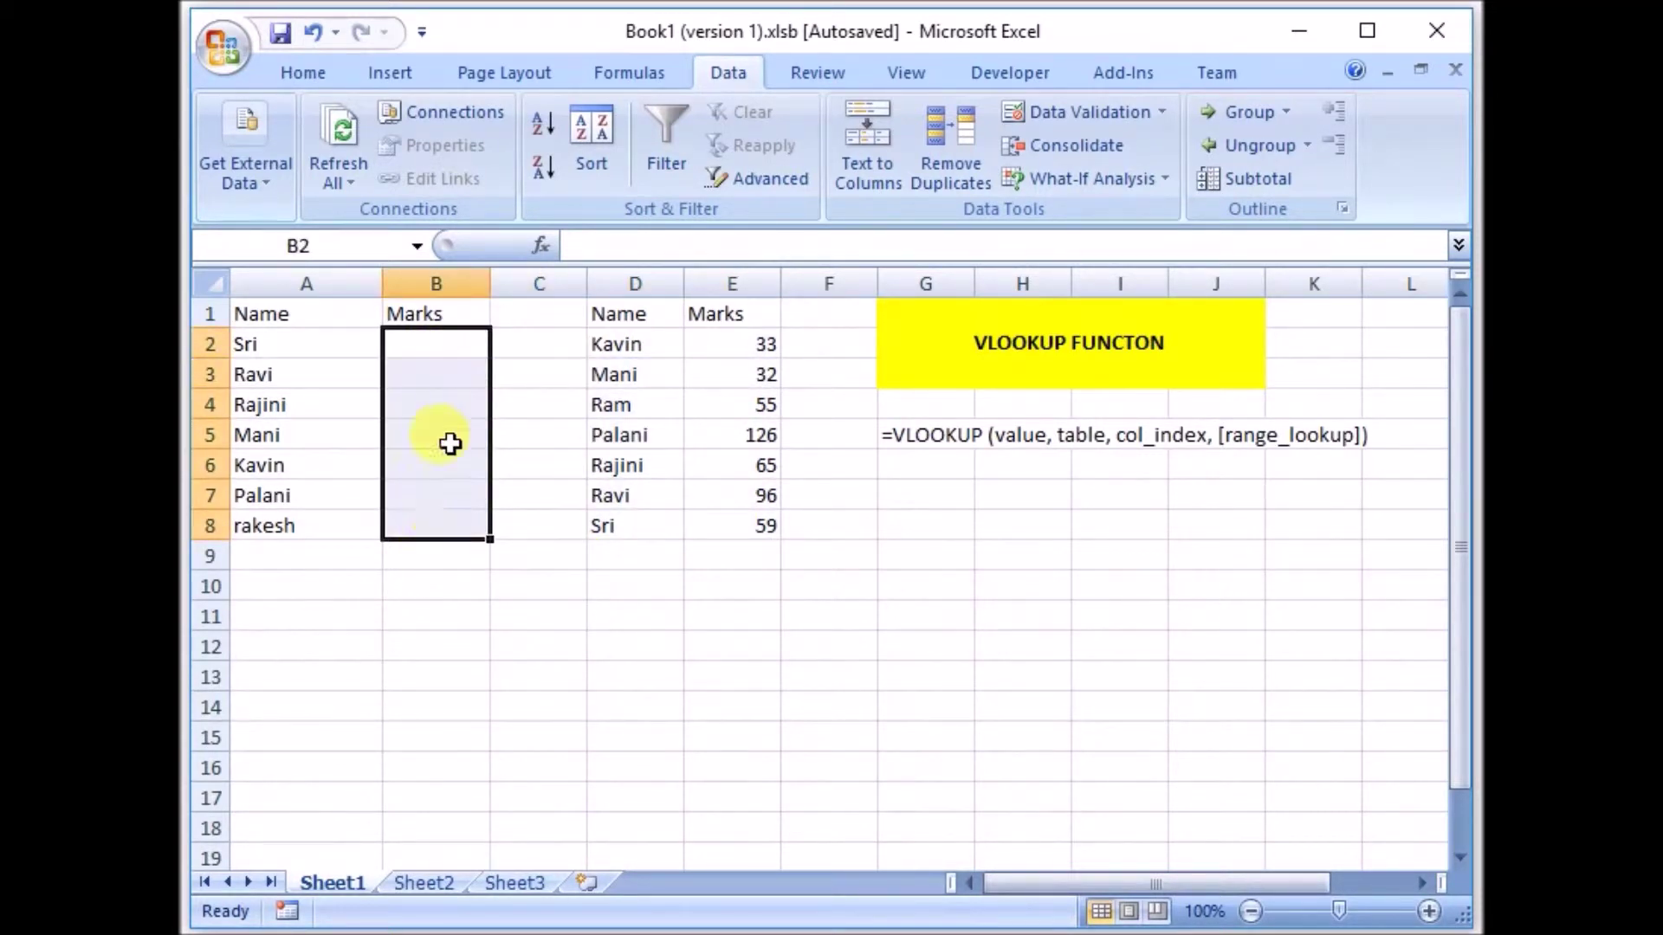
- Insert a new column between Name and Marks and enter the header Subject in B1
{"action": "left_click", "coordinate": [444, 284]}
{"action": "right_click", "coordinate": [439, 281]}
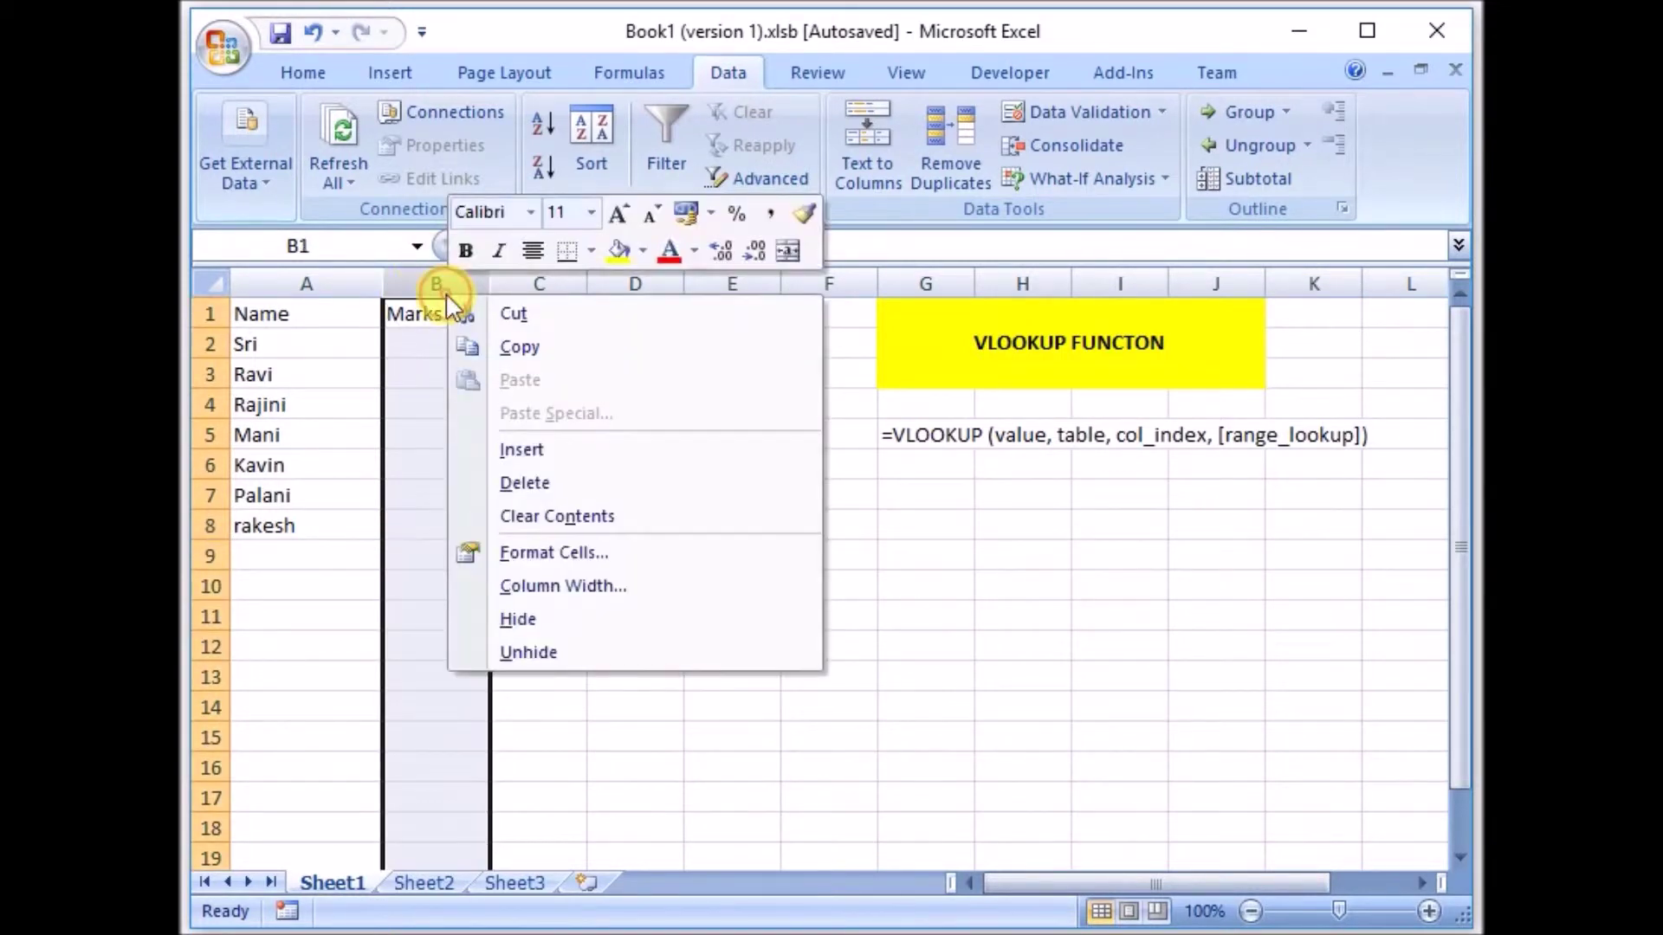
{"action": "left_click", "coordinate": [477, 452]}
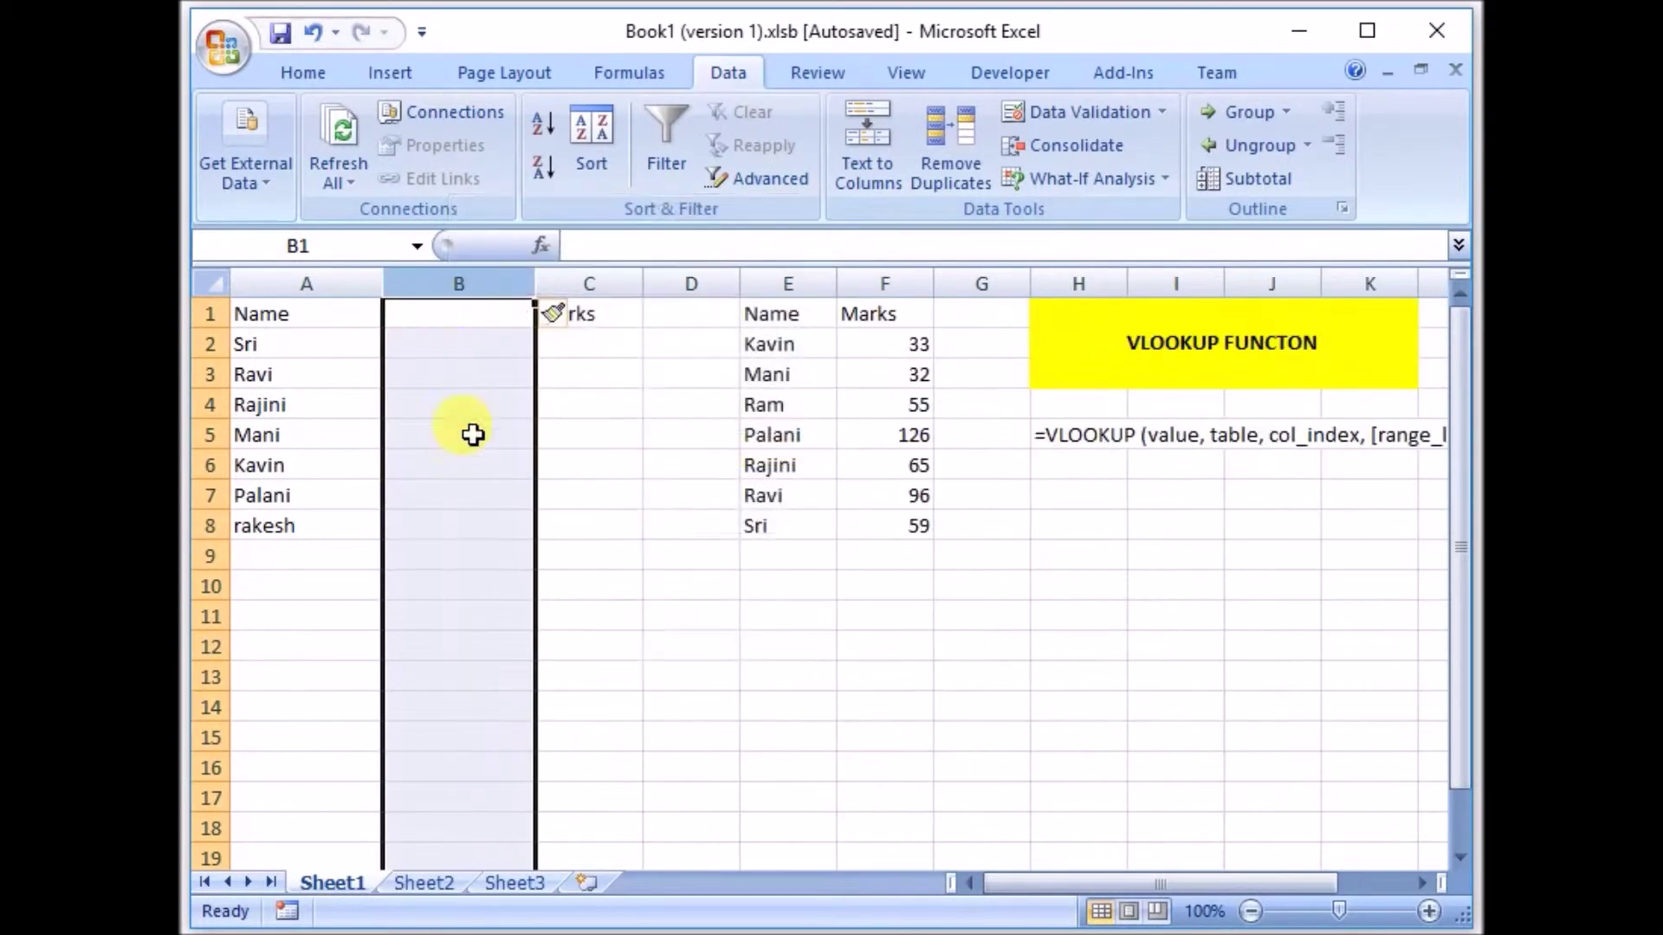
{"action": "left_click", "coordinate": [434, 315]}
{"action": "left_click", "coordinate": [774, 301]}
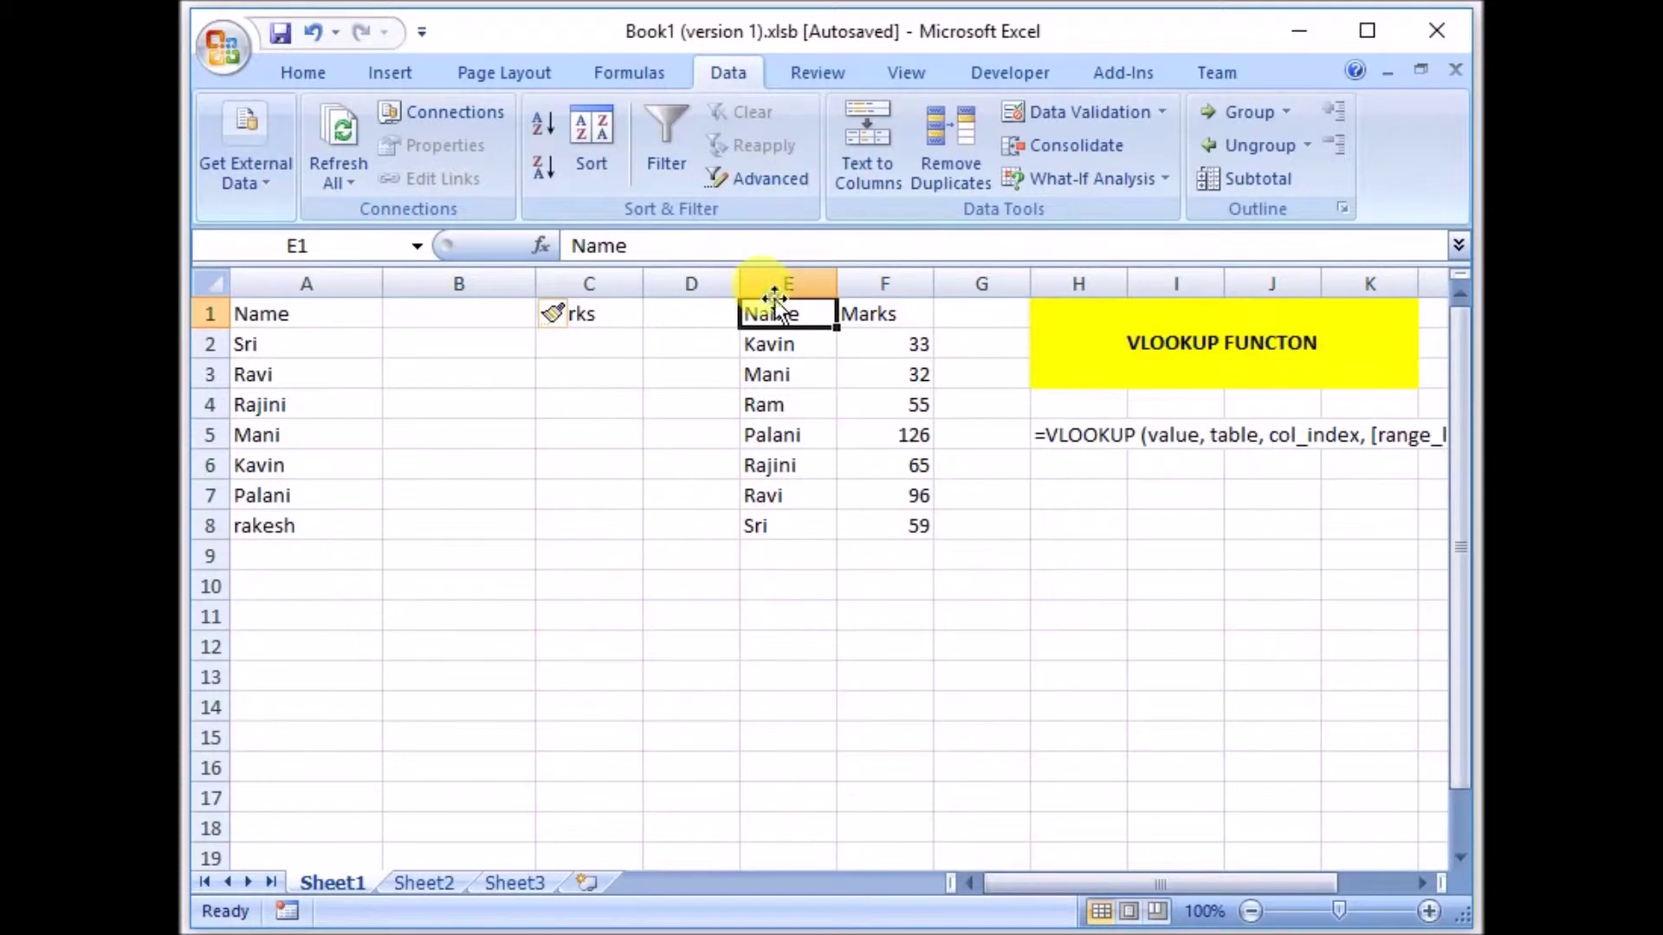
{"action": "left_click_drag", "start_coordinate": [797, 282], "coordinate": [847, 282]}
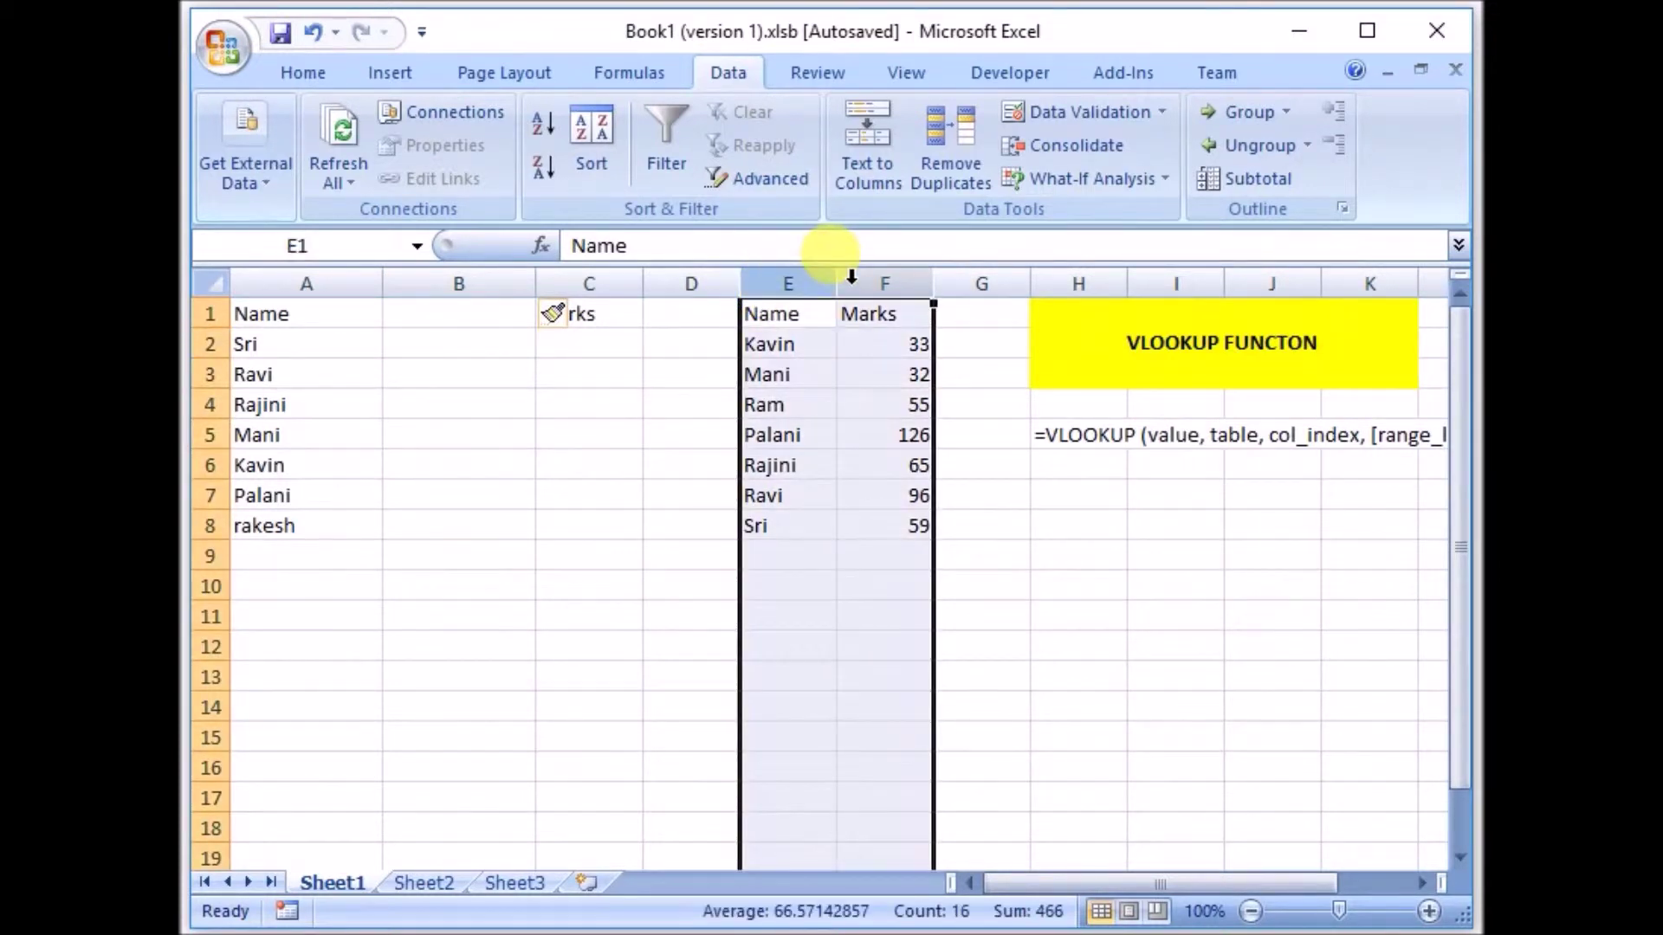
{"action": "left_click", "coordinate": [459, 319]}
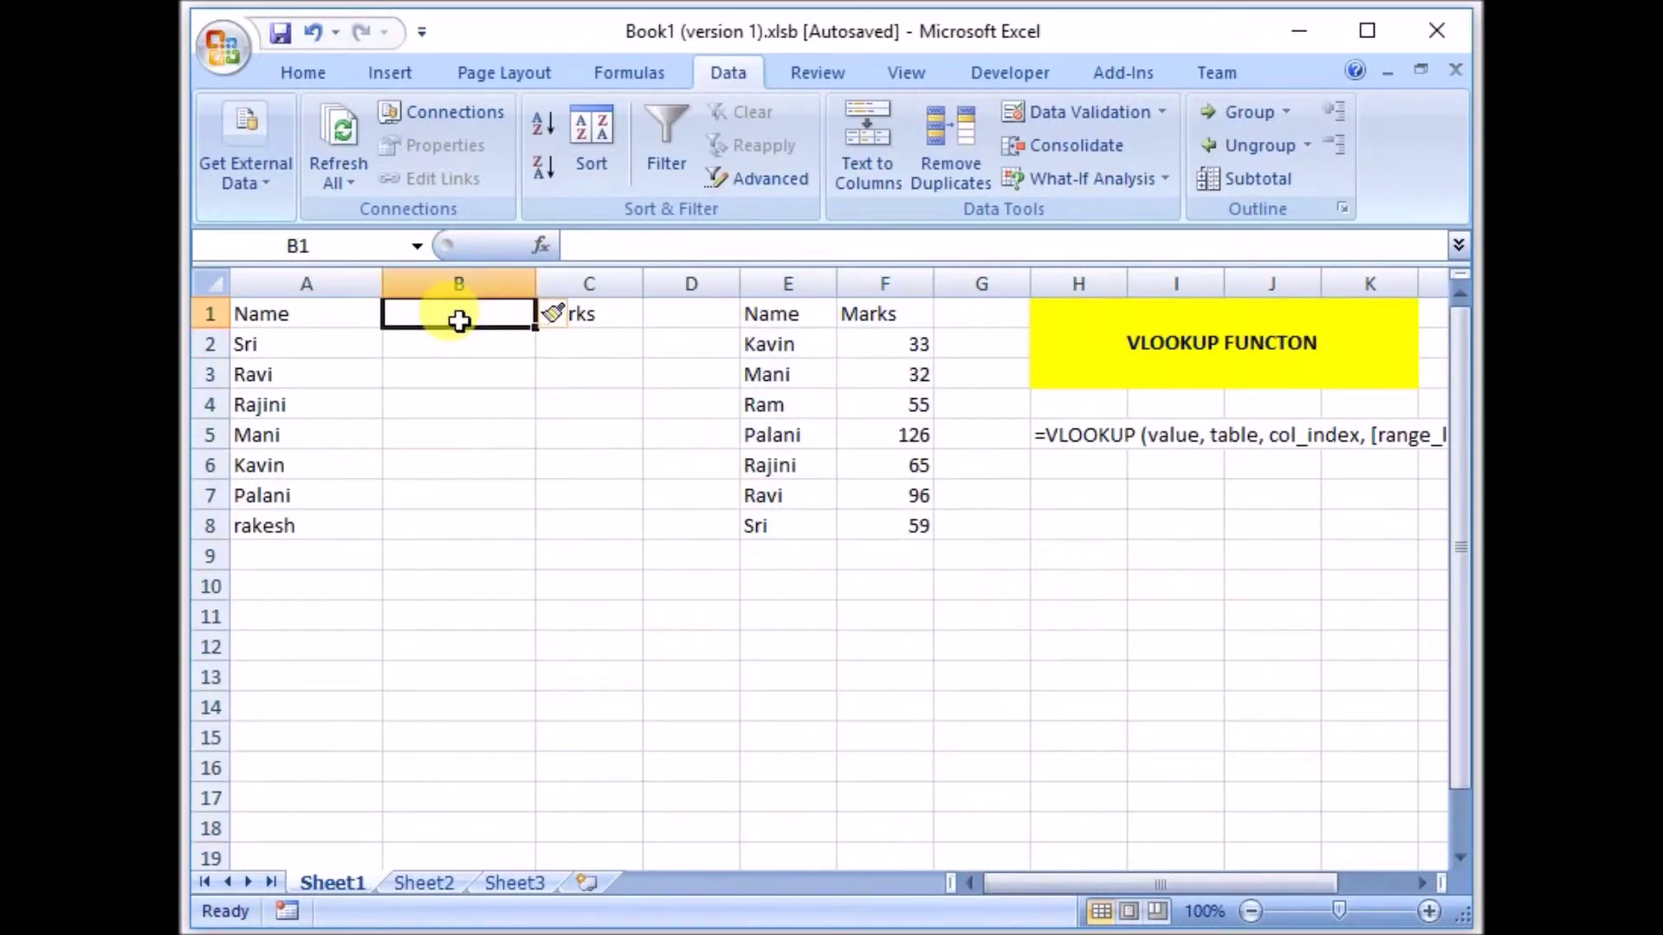
{"action": "type", "text": "Sub"}
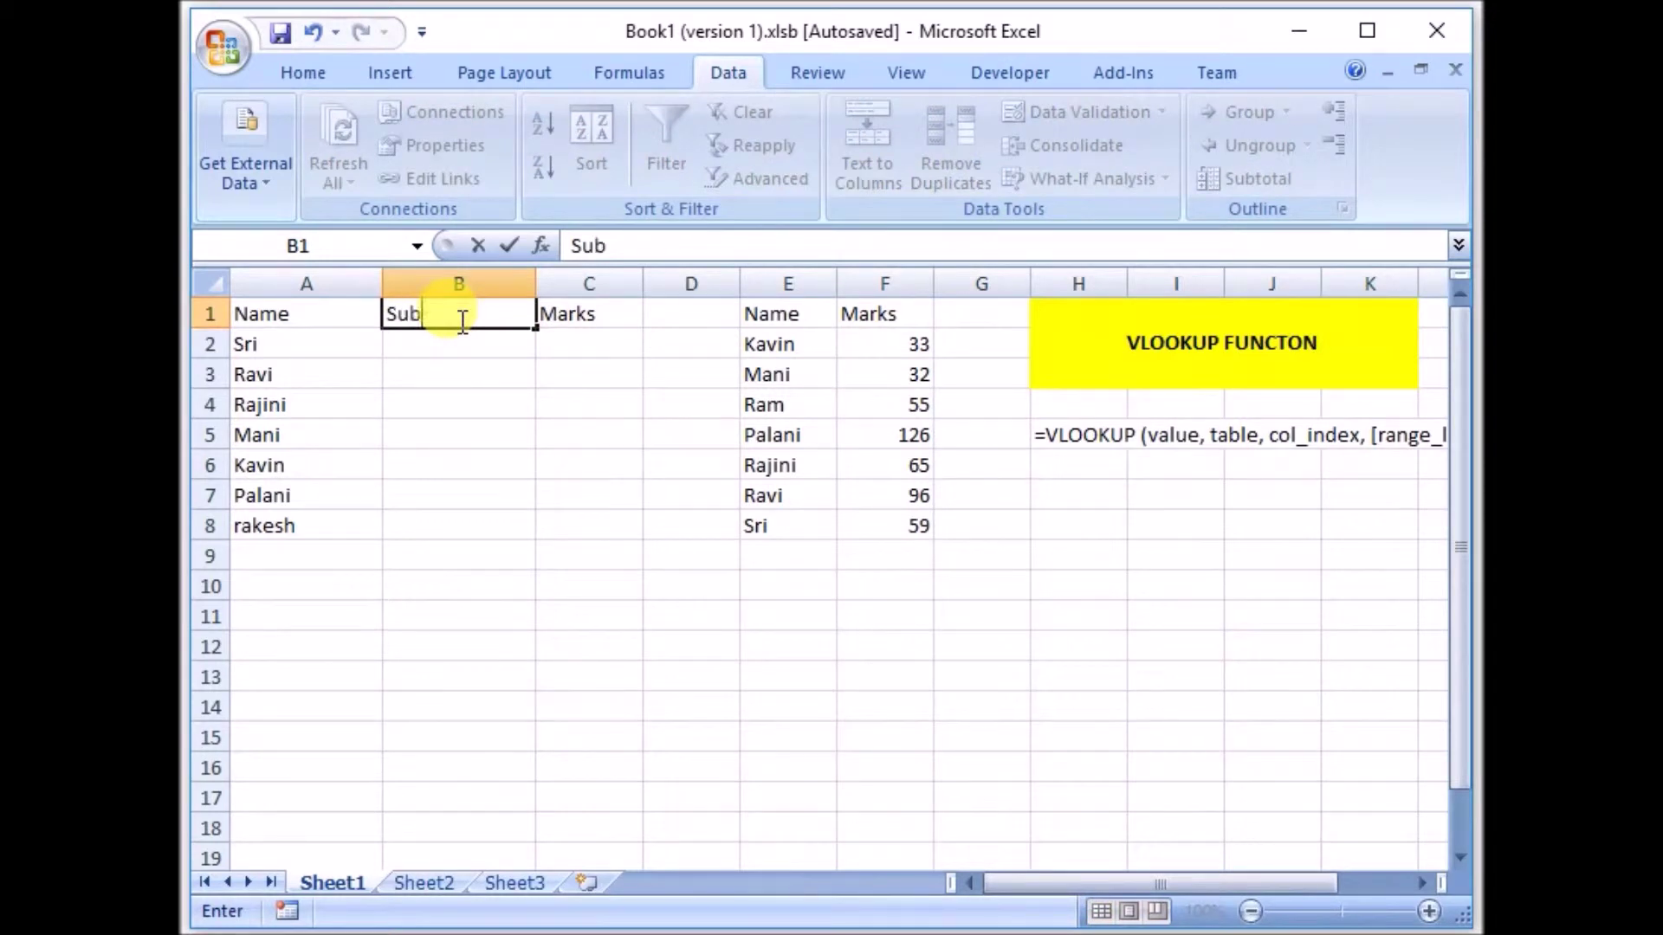
{"action": "type", "text": "ject"}
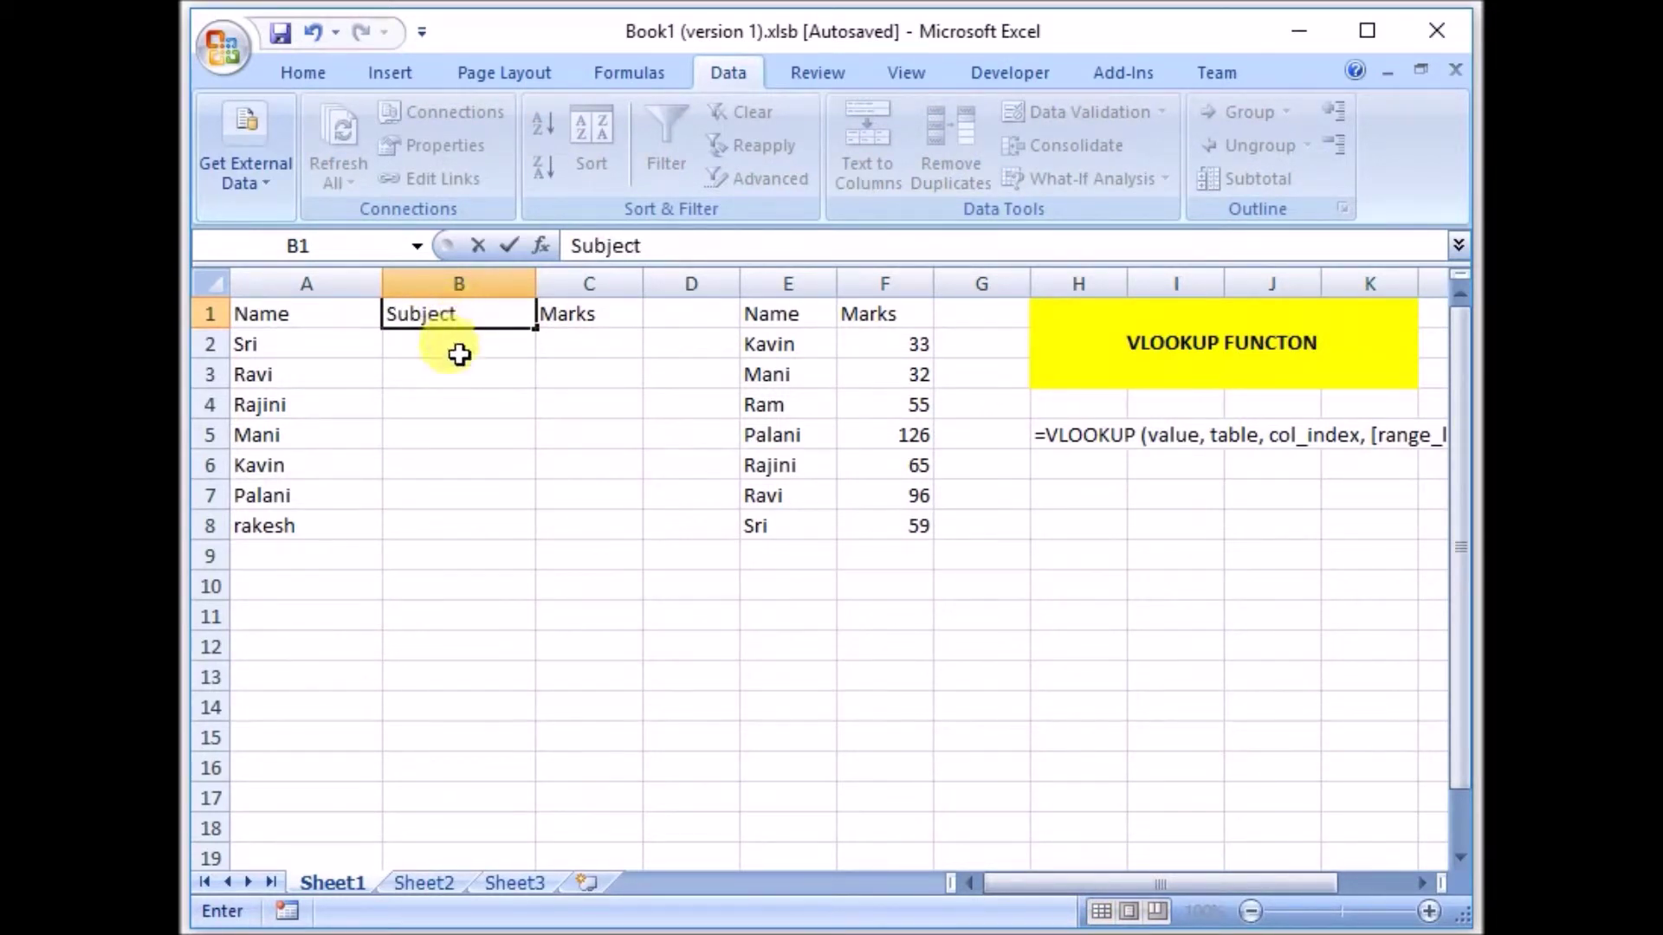
{"action": "left_click", "coordinate": [447, 345]}
- Examine the Name, Subject and Marks columns of the source table on Sheet2
{"action": "left_click", "coordinate": [336, 338]}
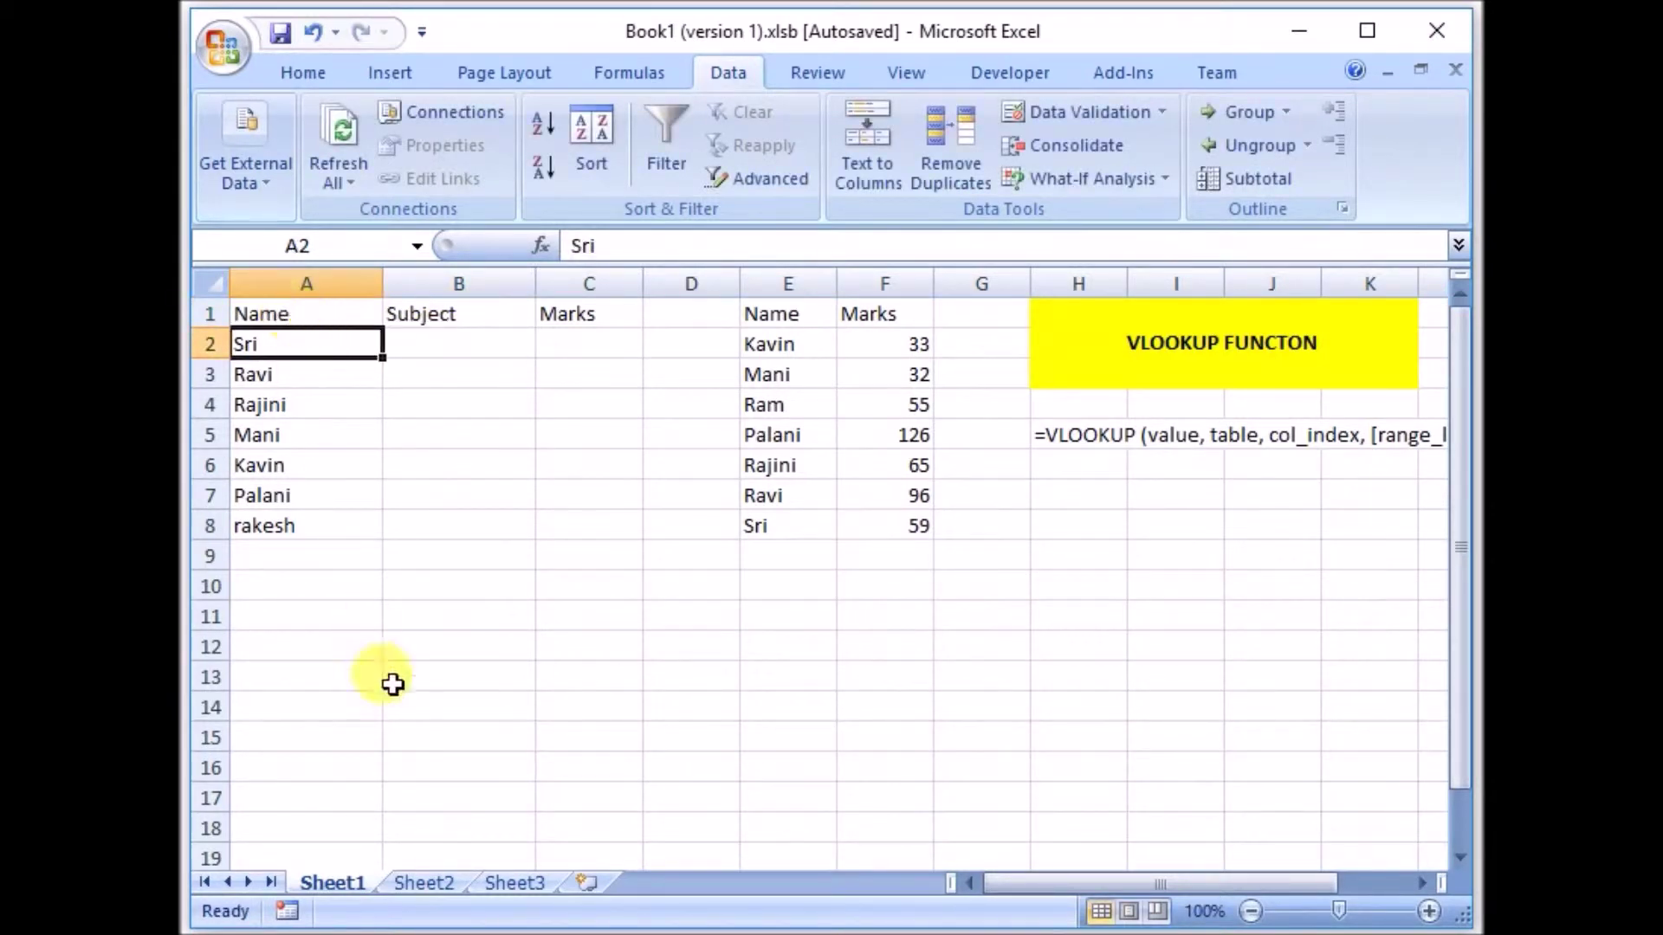
{"action": "left_click", "coordinate": [420, 858]}
{"action": "left_click", "coordinate": [433, 885]}
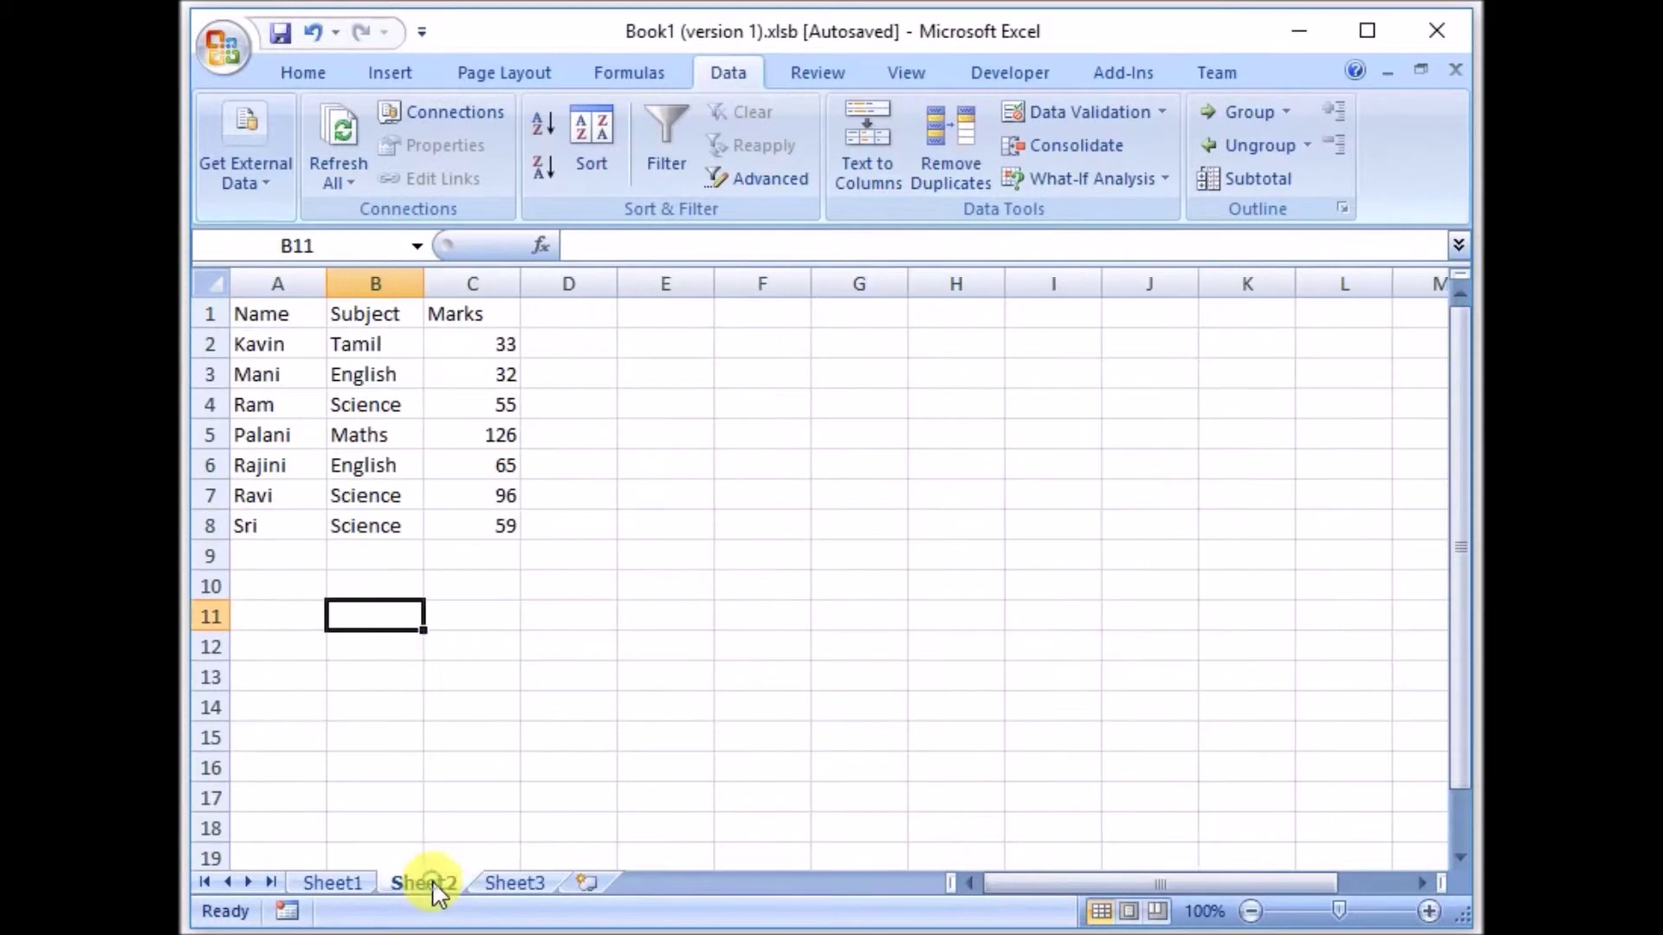
{"action": "left_click", "coordinate": [298, 342]}
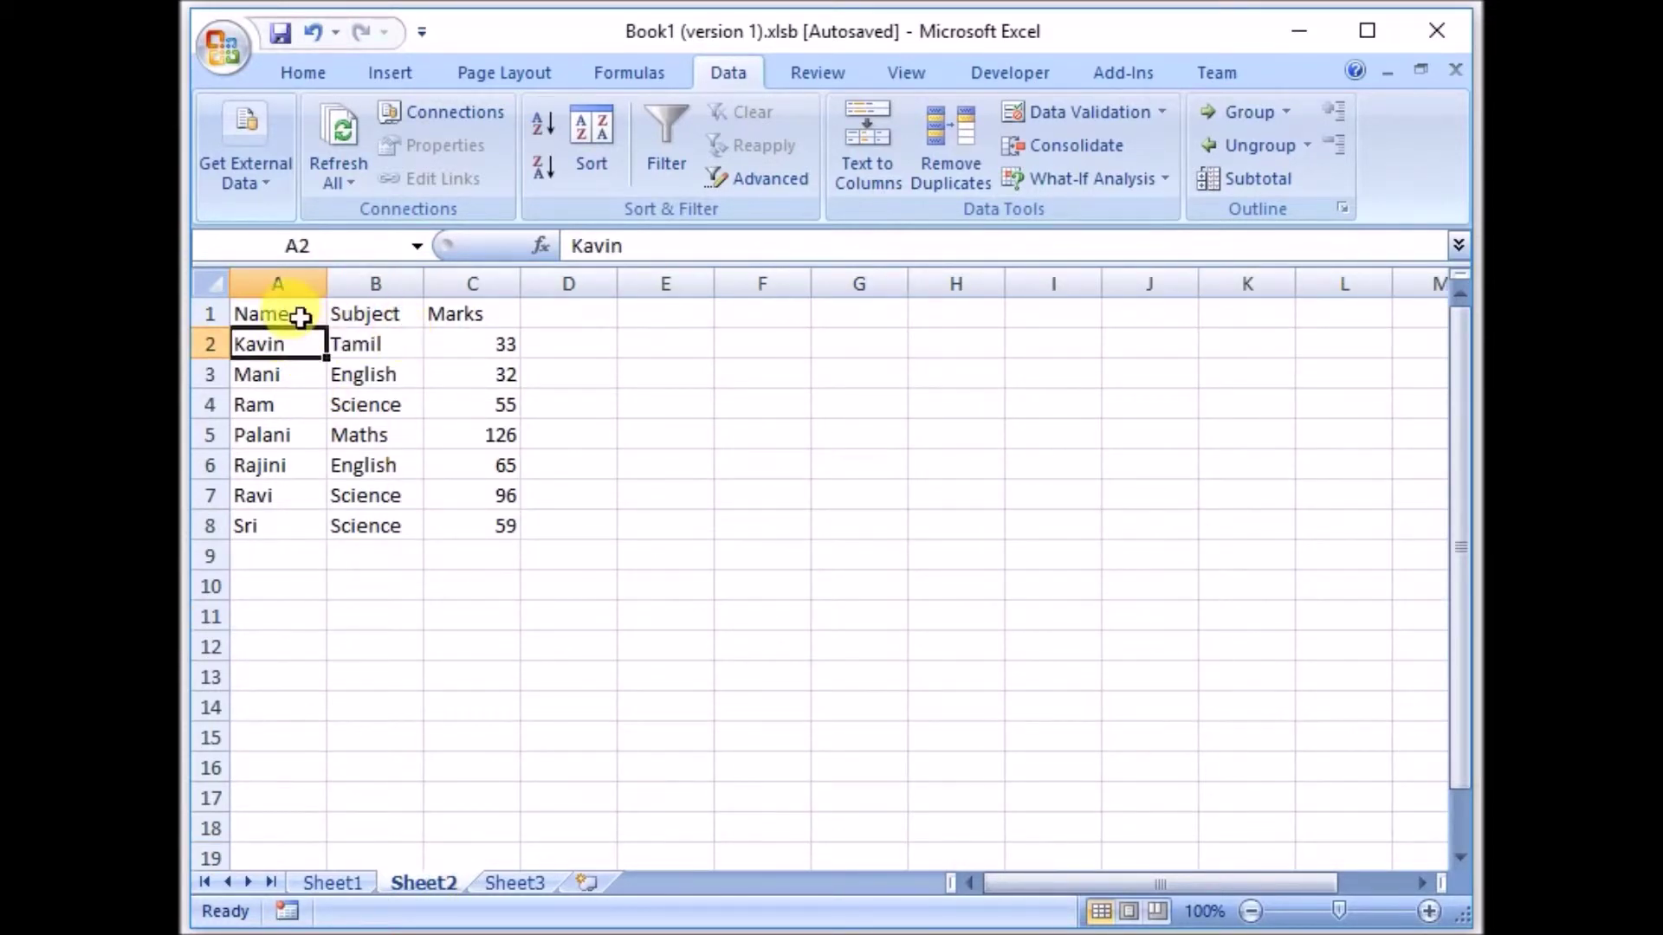
{"action": "left_click", "coordinate": [371, 307]}
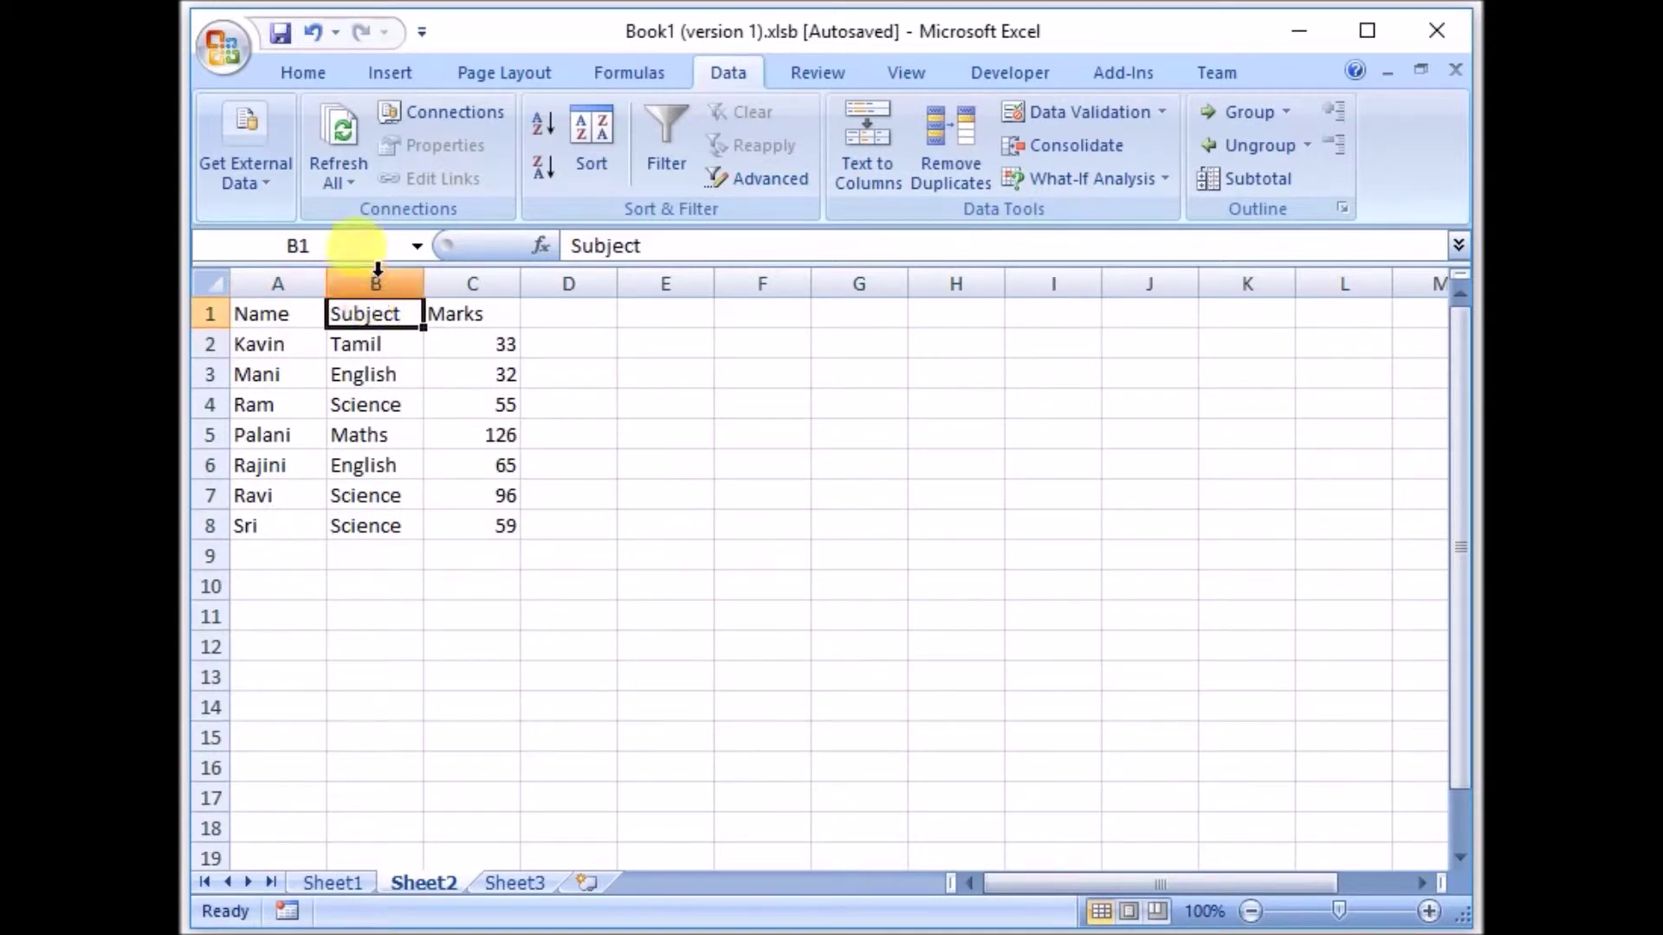
{"action": "left_click", "coordinate": [382, 270]}
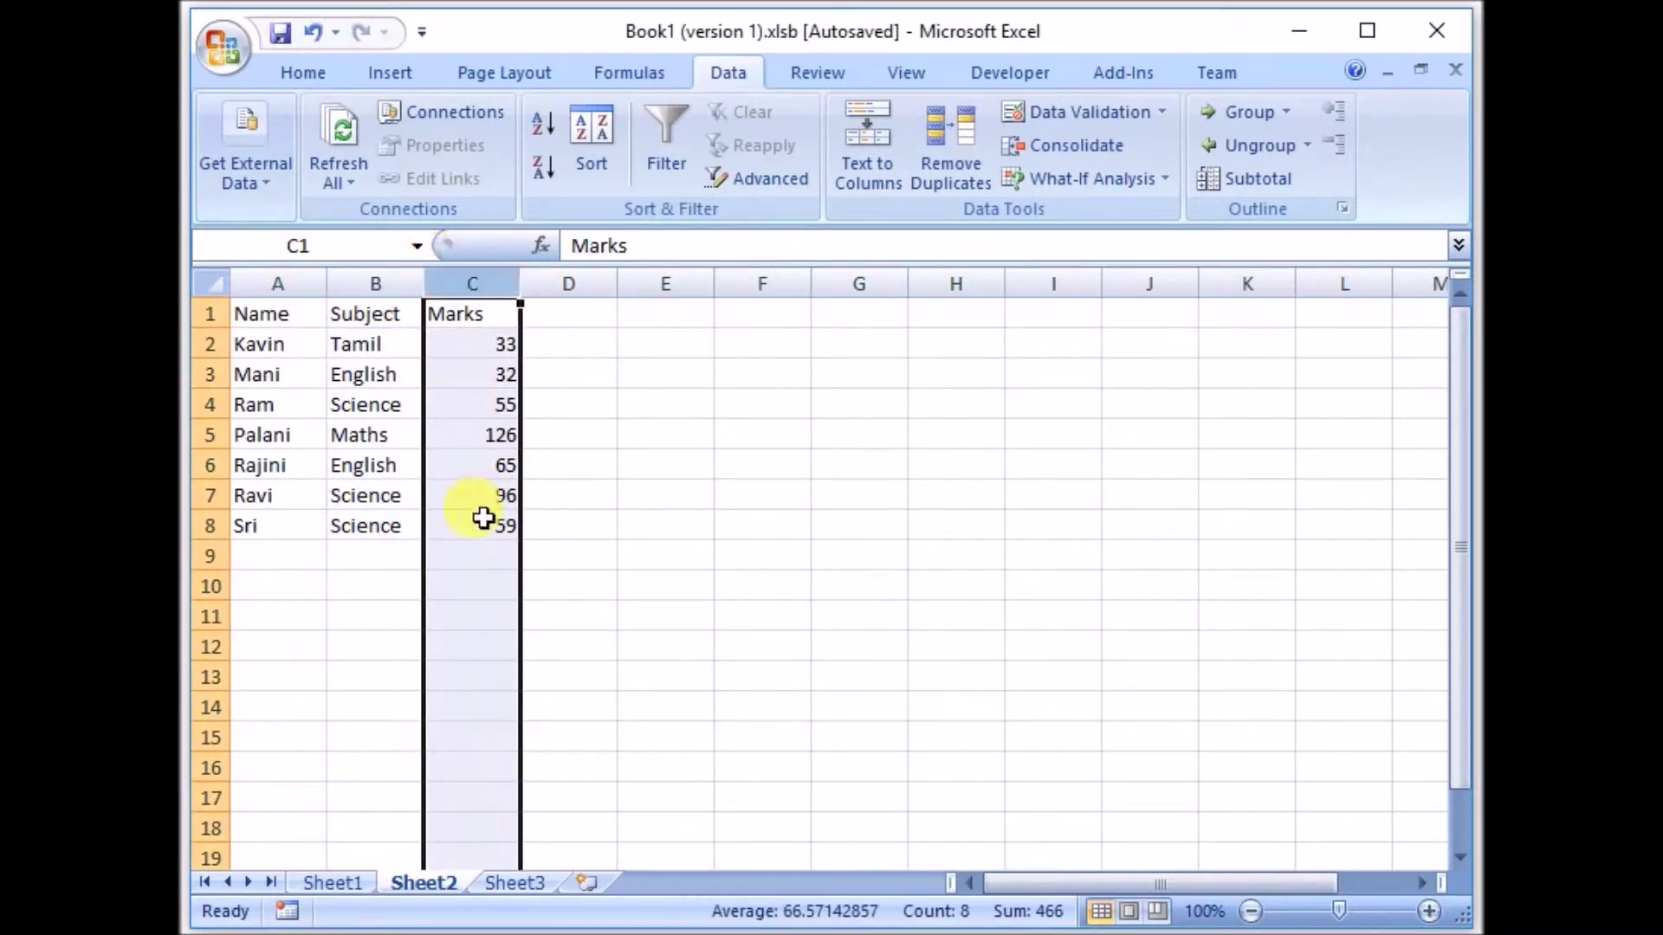
- Enter =VLOOKUP(A2,Sheet2!A:B,2,0) in cell B2 of Sheet1 to look up the first name's subject, and check the formula
{"action": "left_click", "coordinate": [333, 882]}
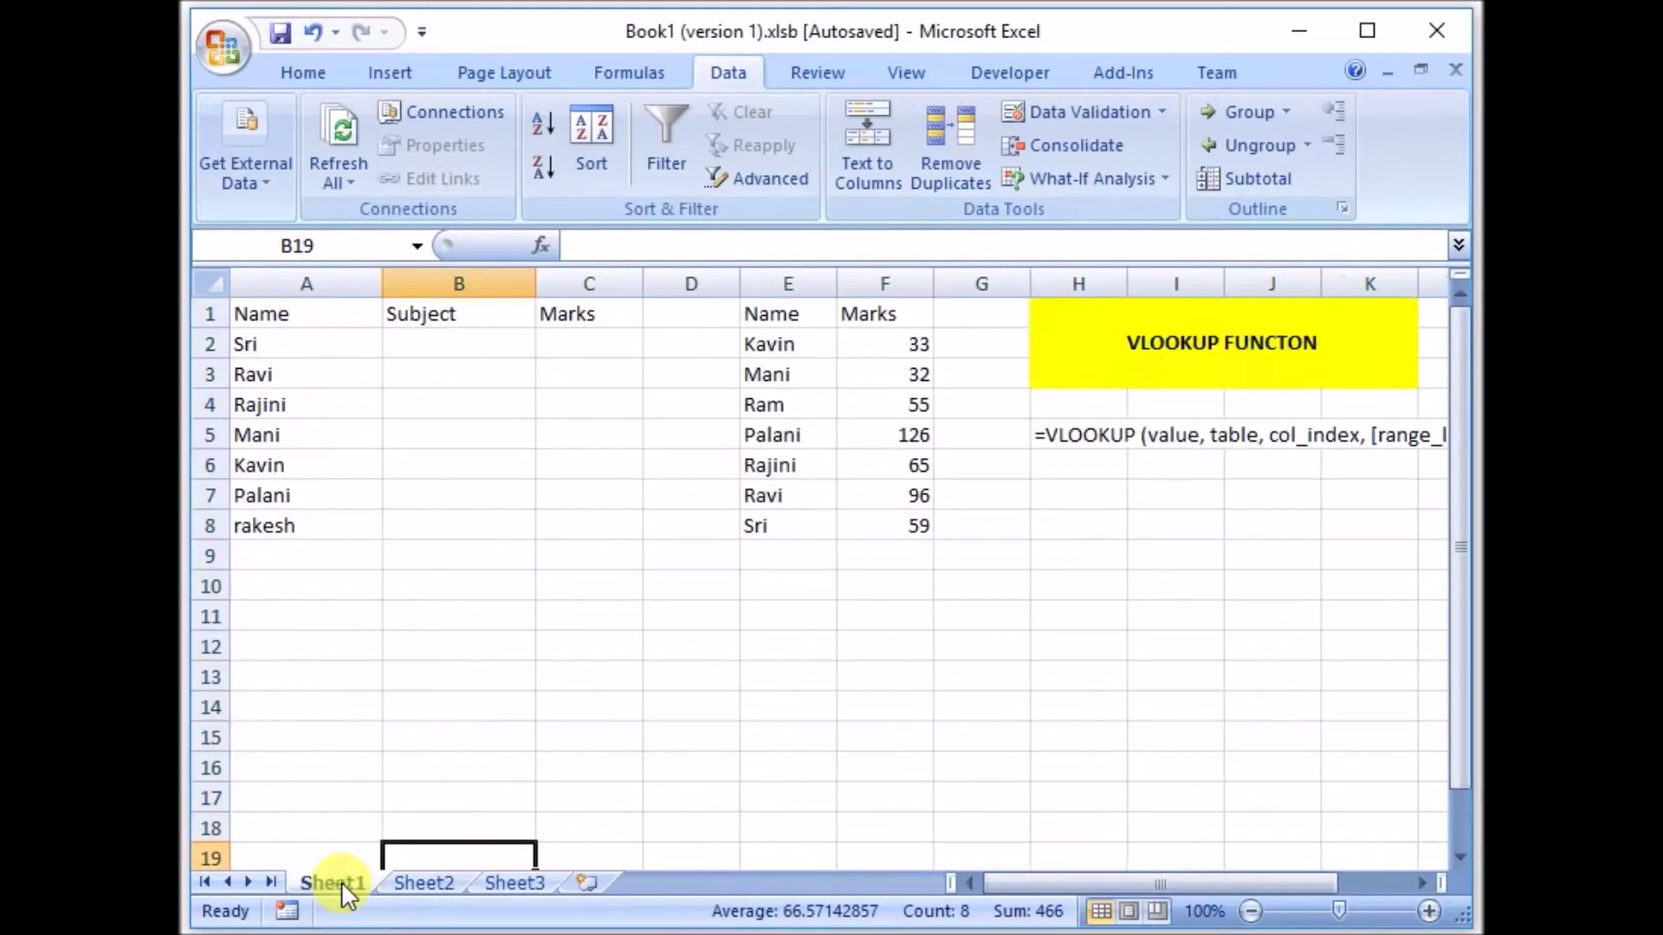
{"action": "left_click", "coordinate": [441, 345]}
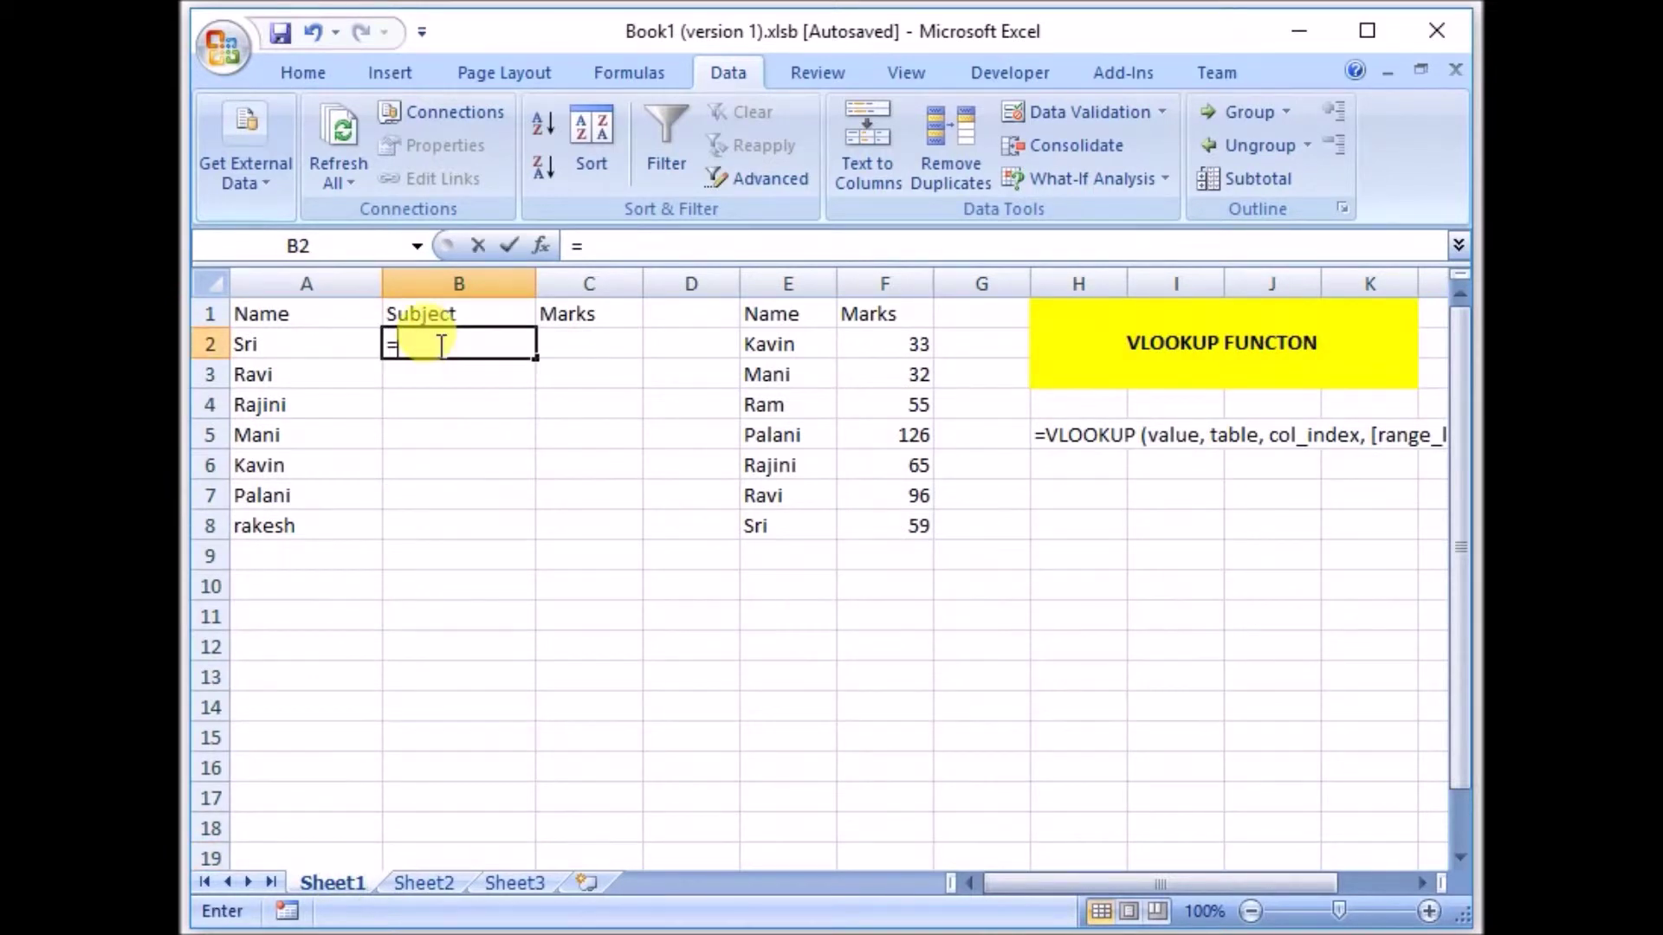
{"action": "type", "text": "=vl"}
{"action": "key", "text": "Tab"}
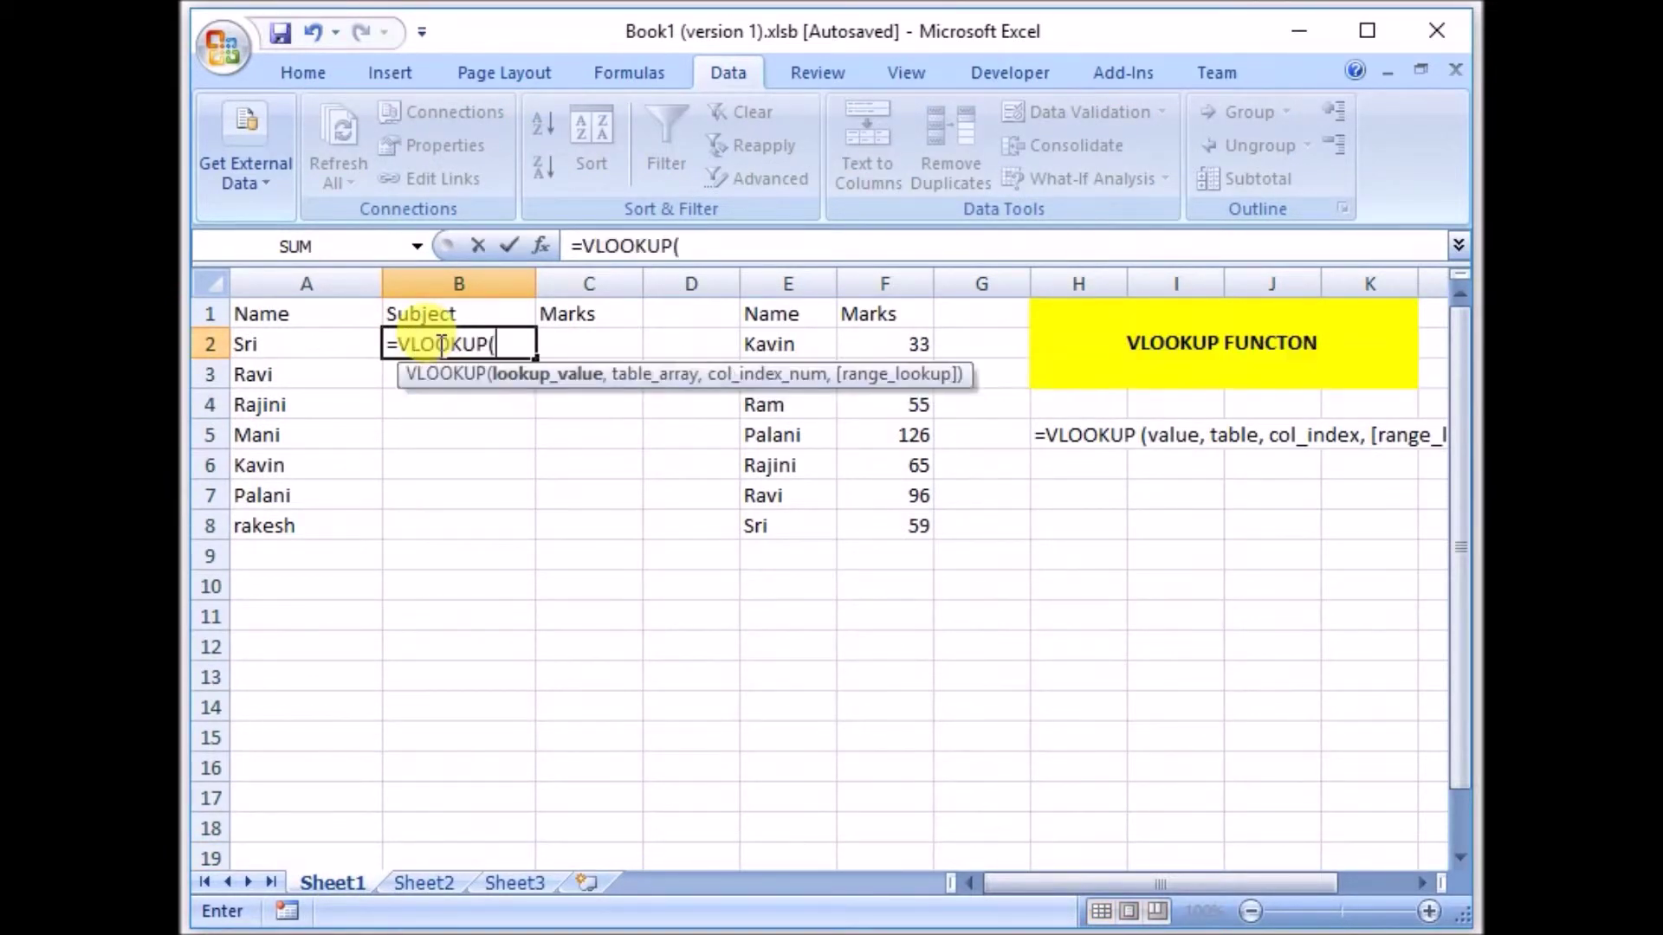
{"action": "left_click", "coordinate": [321, 345]}
{"action": "type", "text": ","}
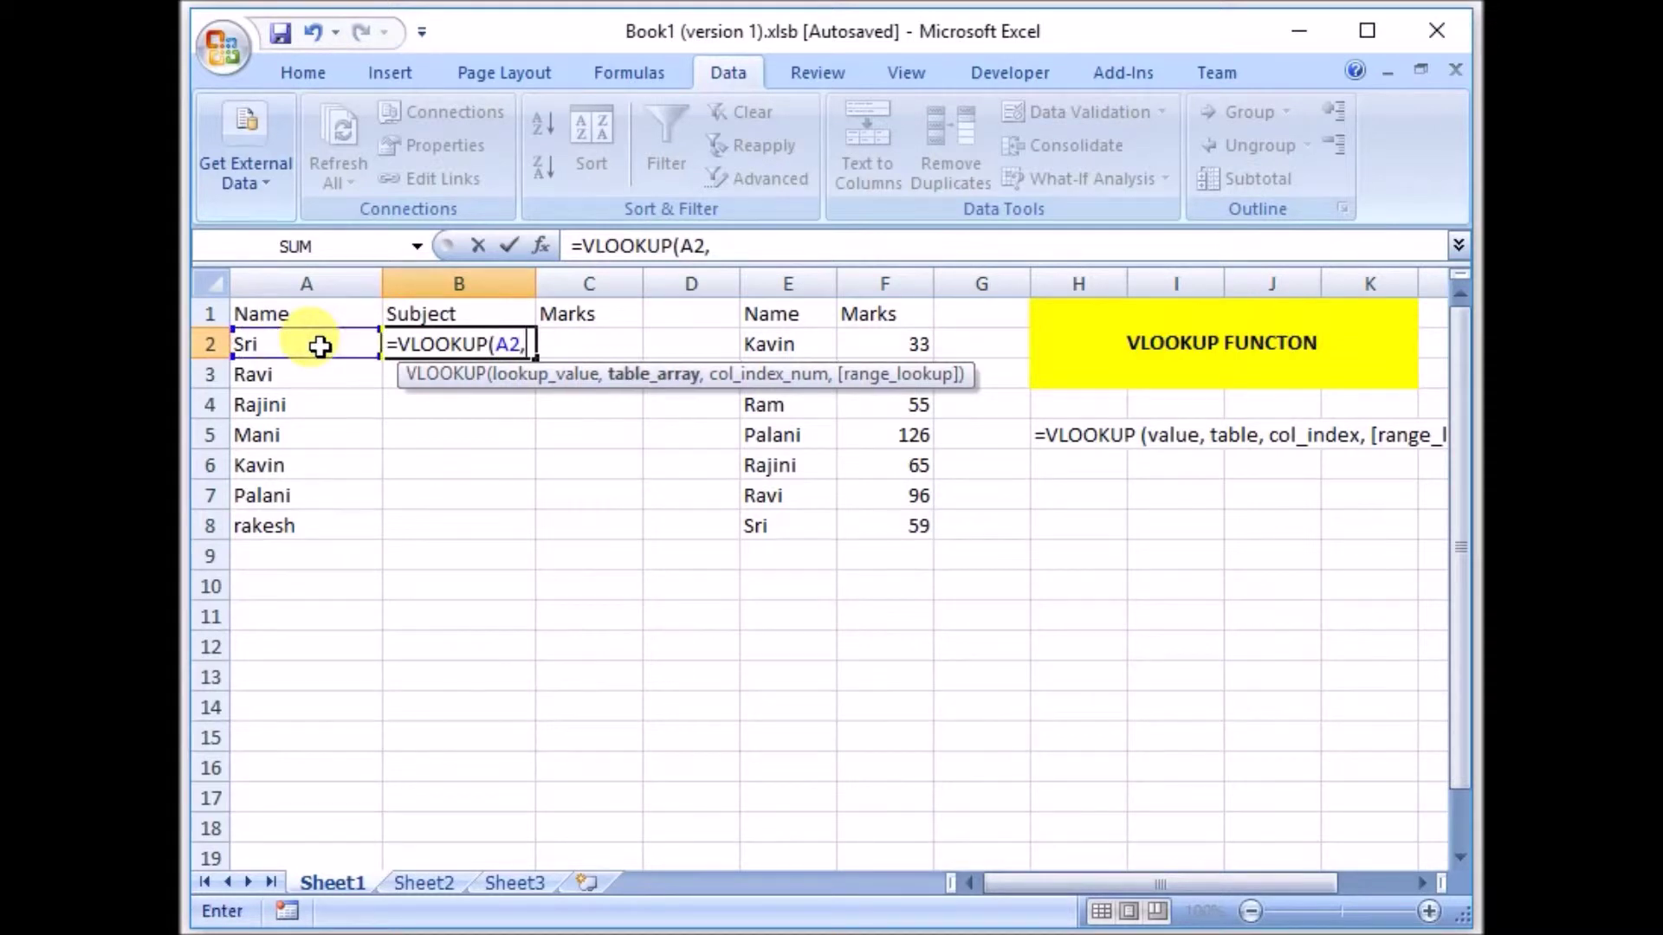
{"action": "left_click", "coordinate": [419, 880]}
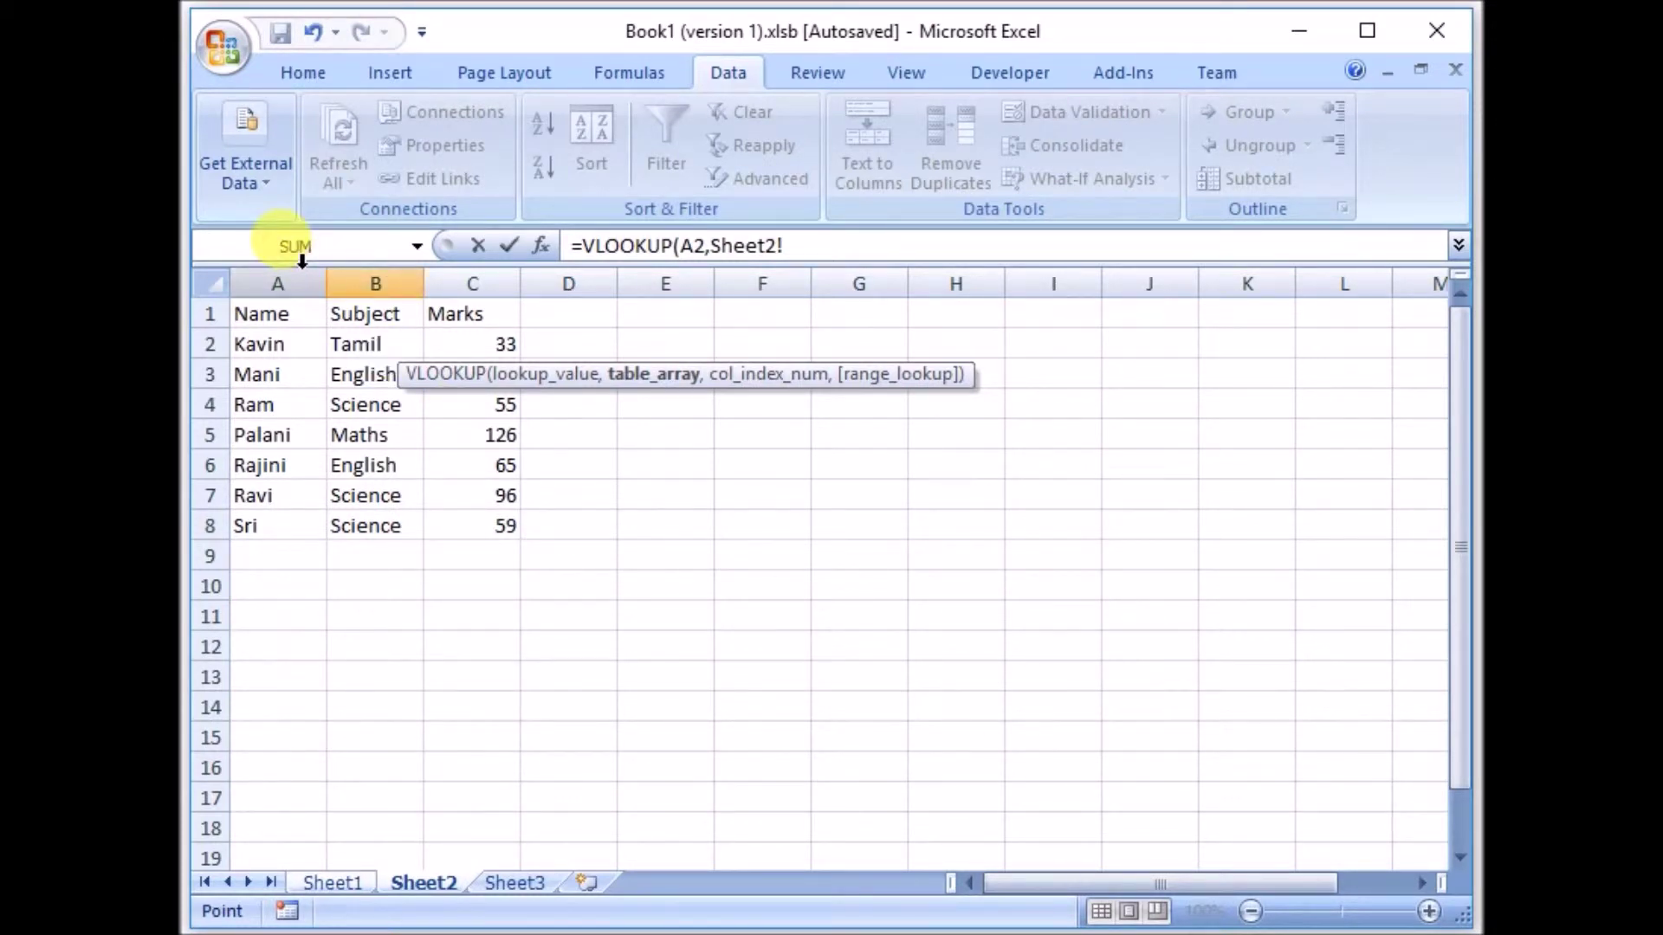
{"action": "left_click_drag", "start_coordinate": [301, 264], "coordinate": [409, 279]}
{"action": "type", "text": ","}
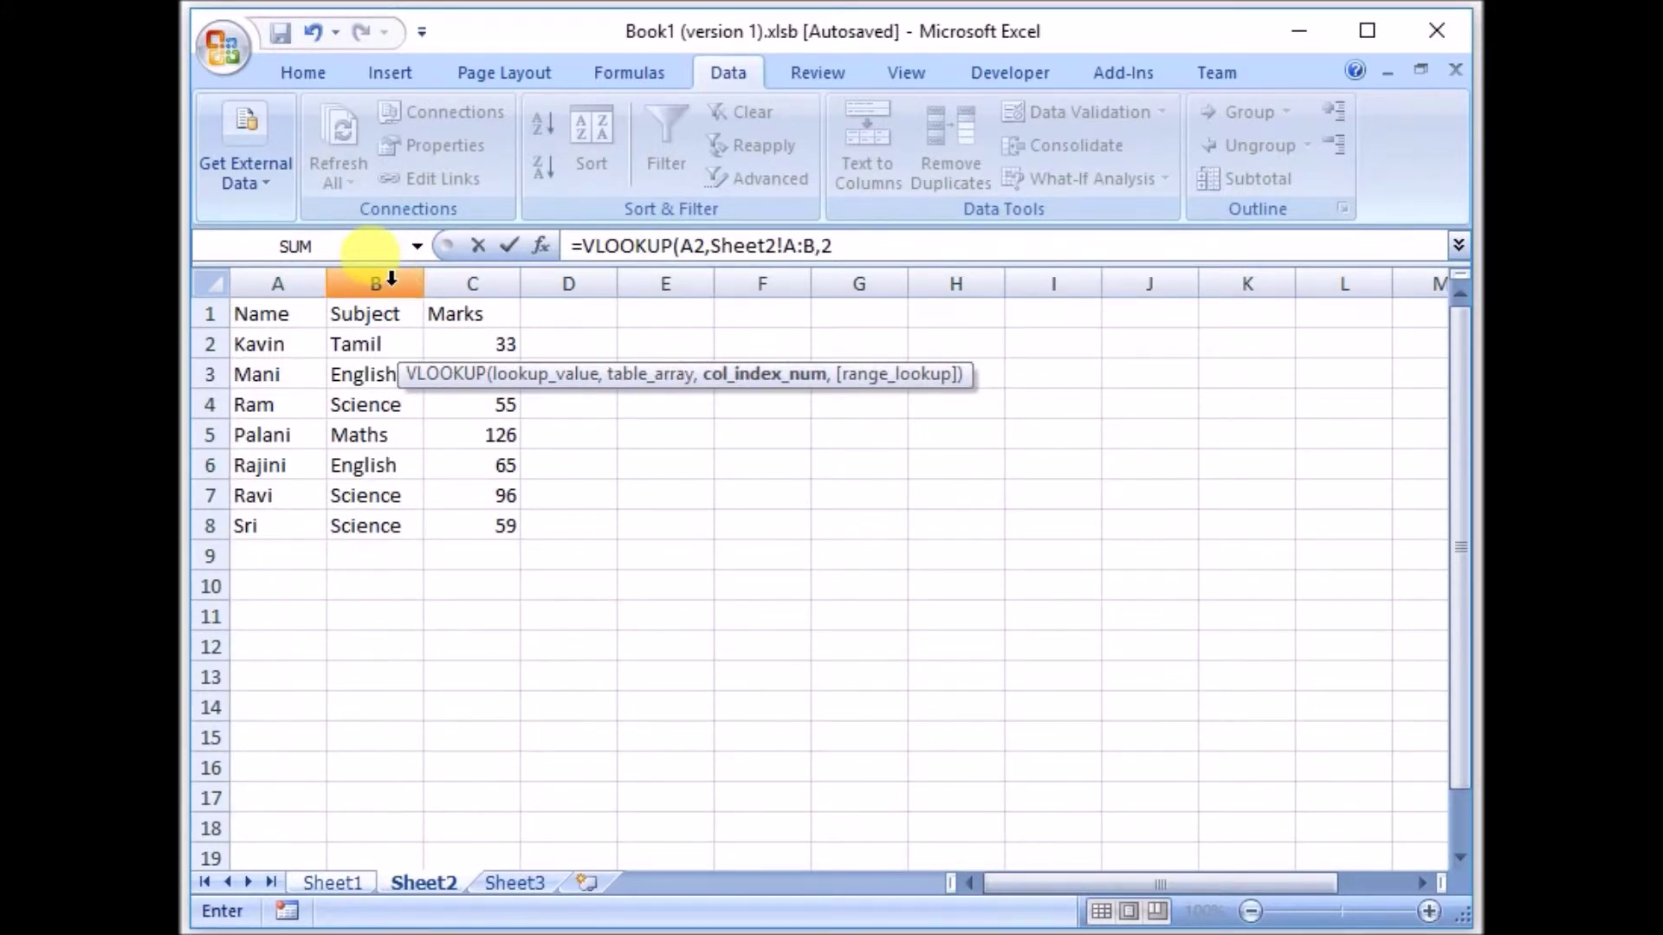
{"action": "type", "text": "20"}
{"action": "key", "text": "BackSpace"}
{"action": "type", "text": ",0"}
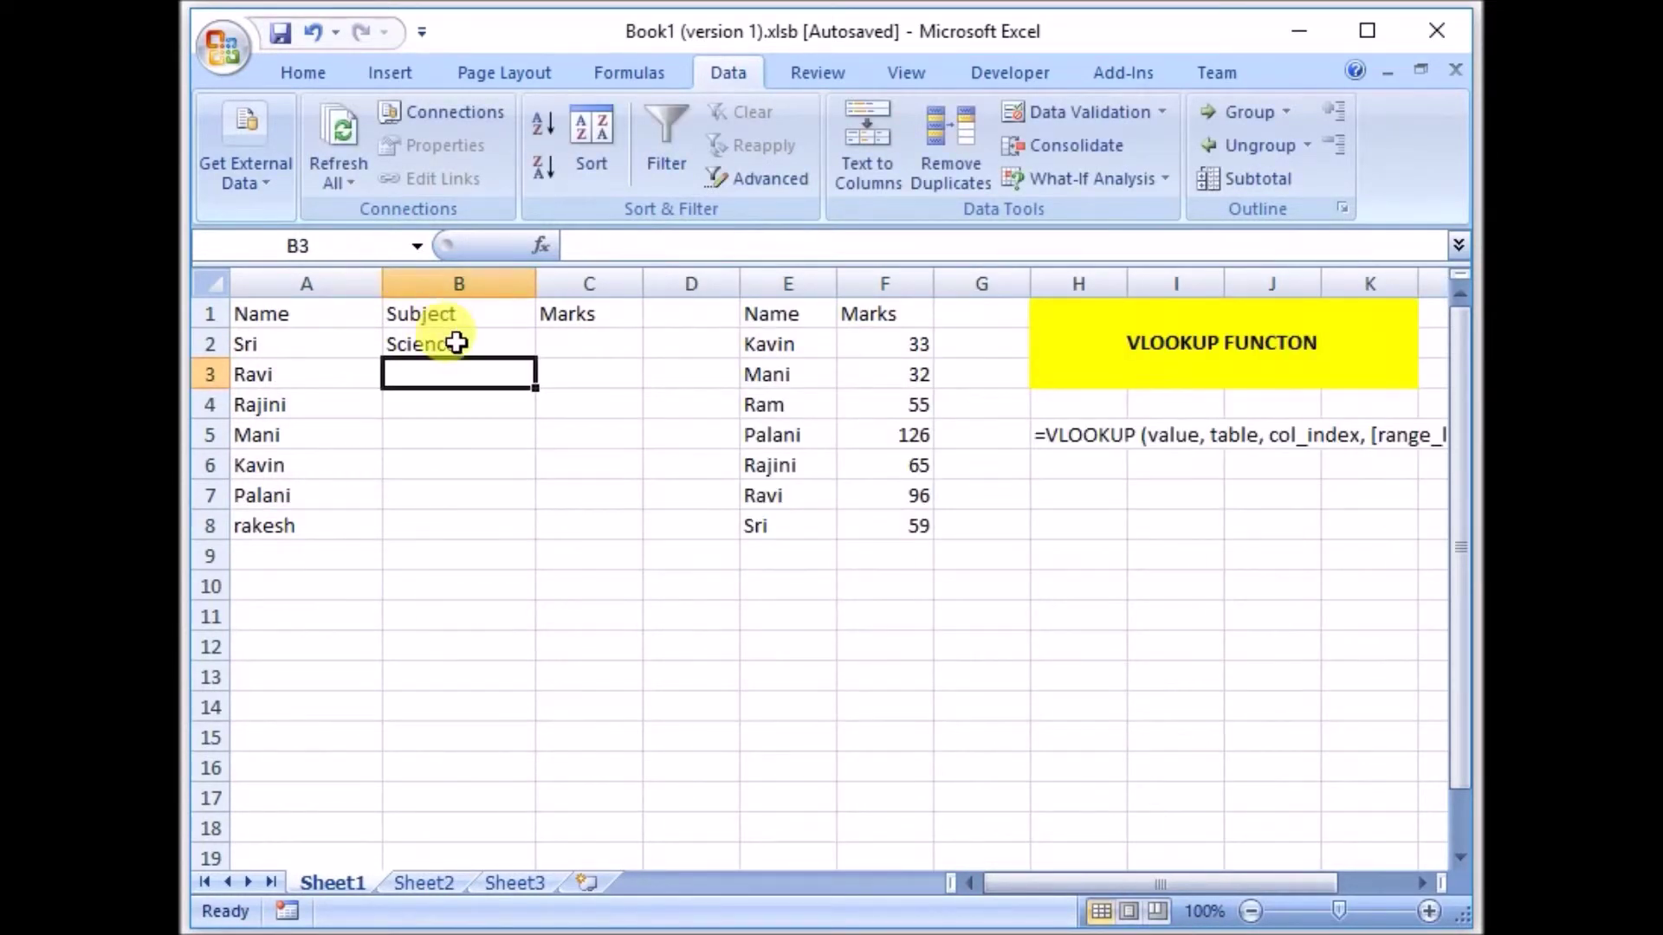
{"action": "left_click", "coordinate": [453, 342]}
{"action": "double_click", "coordinate": [453, 342]}
{"action": "key", "text": "Escape"}
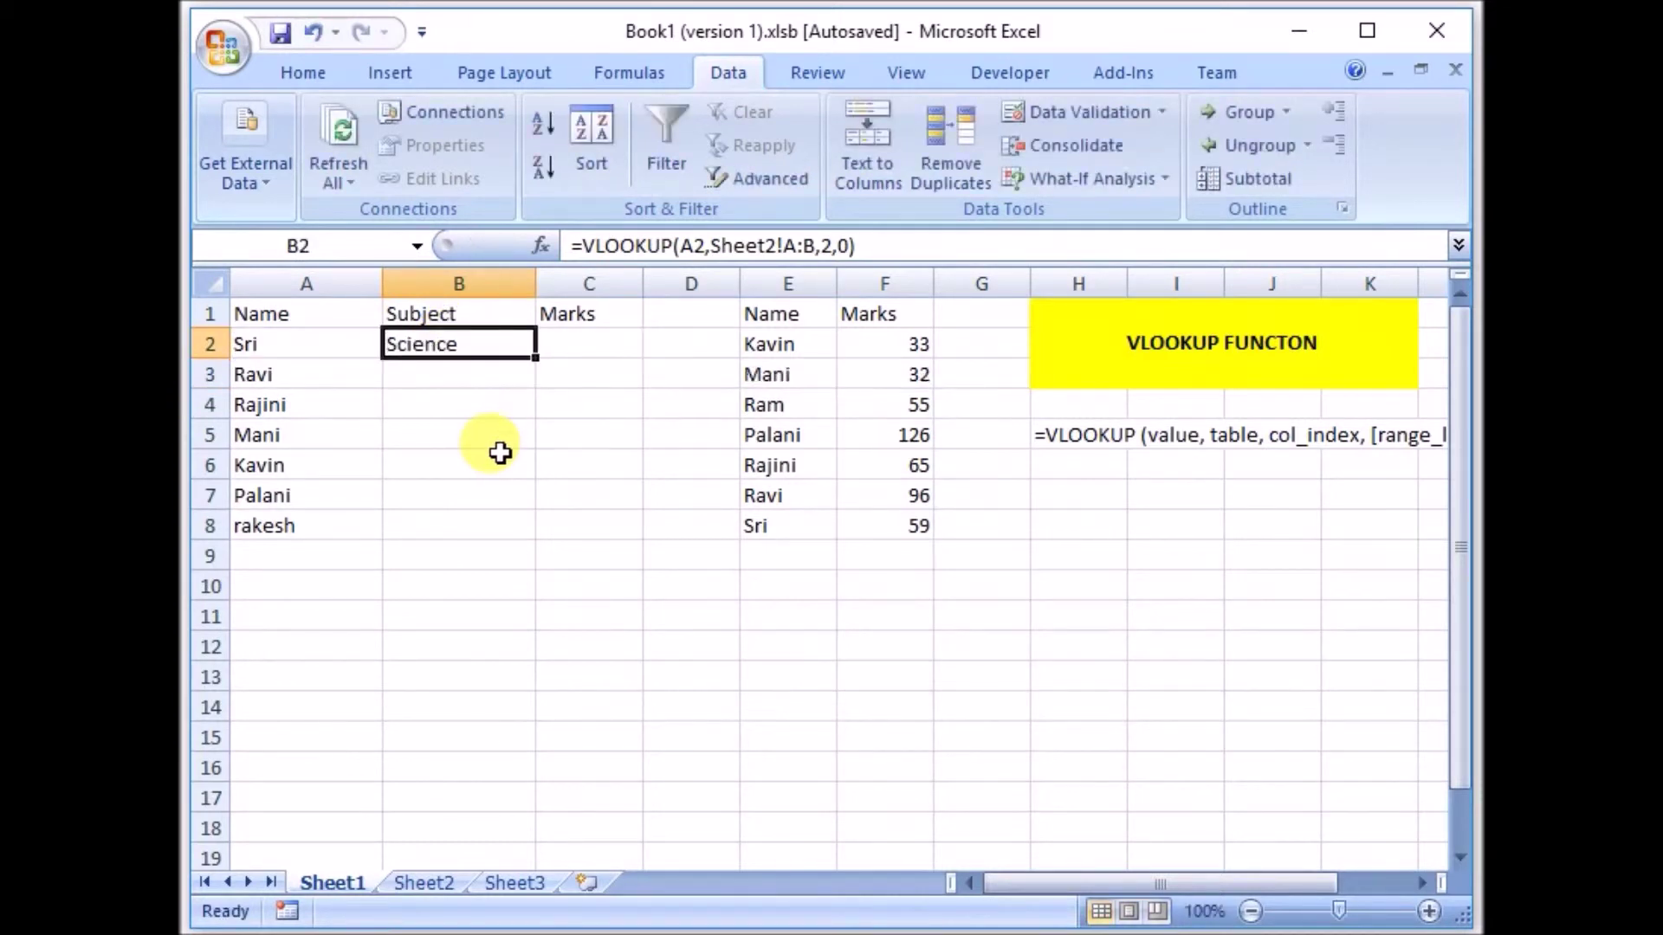
- Enter =VLOOKUP(A2,Sheet2!A:C,3,0) in cell C2 of Sheet1 to look up the first name's marks
{"action": "left_click", "coordinate": [614, 342]}
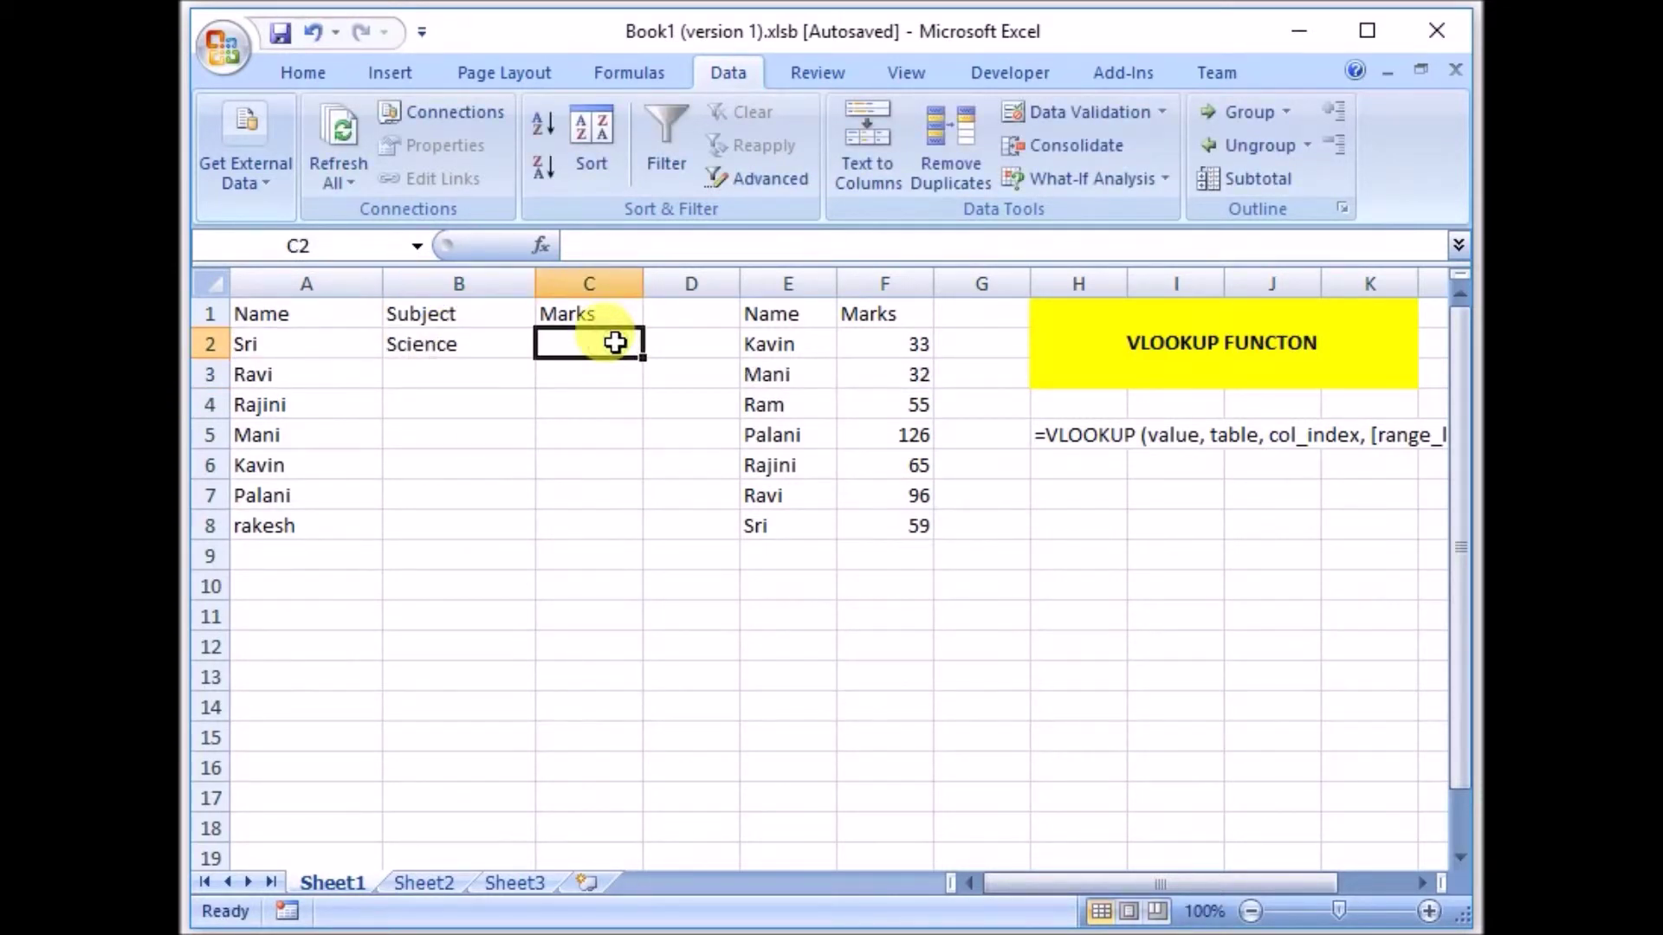
{"action": "type", "text": "=vl"}
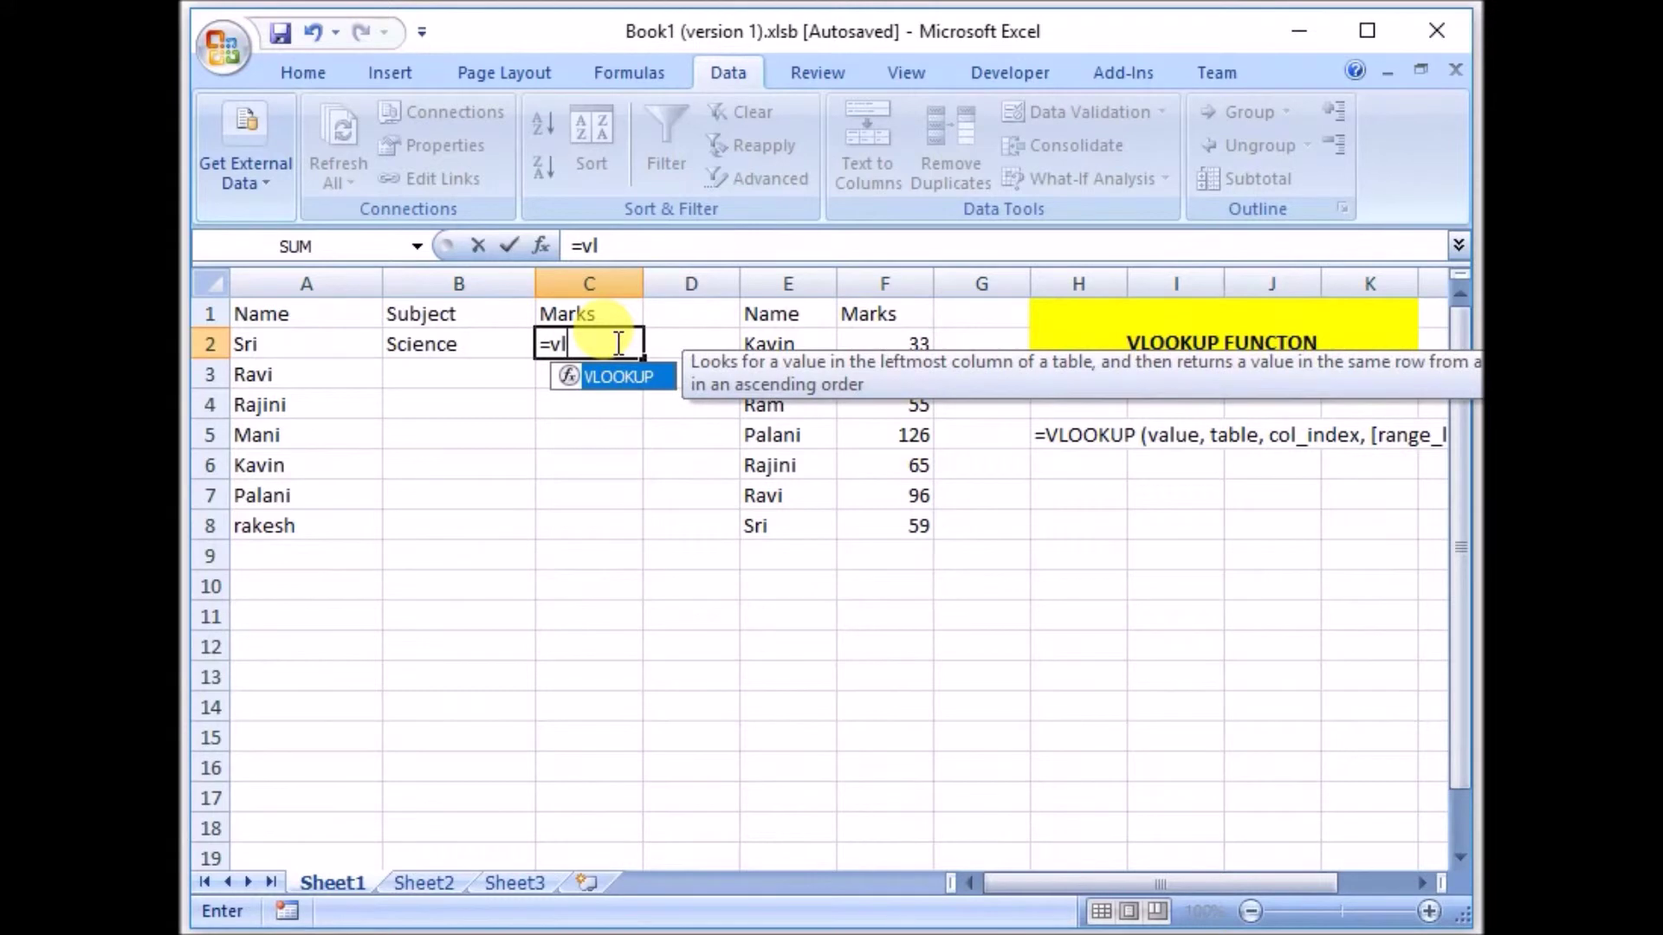
{"action": "key", "text": "Tab"}
{"action": "left_click", "coordinate": [291, 345]}
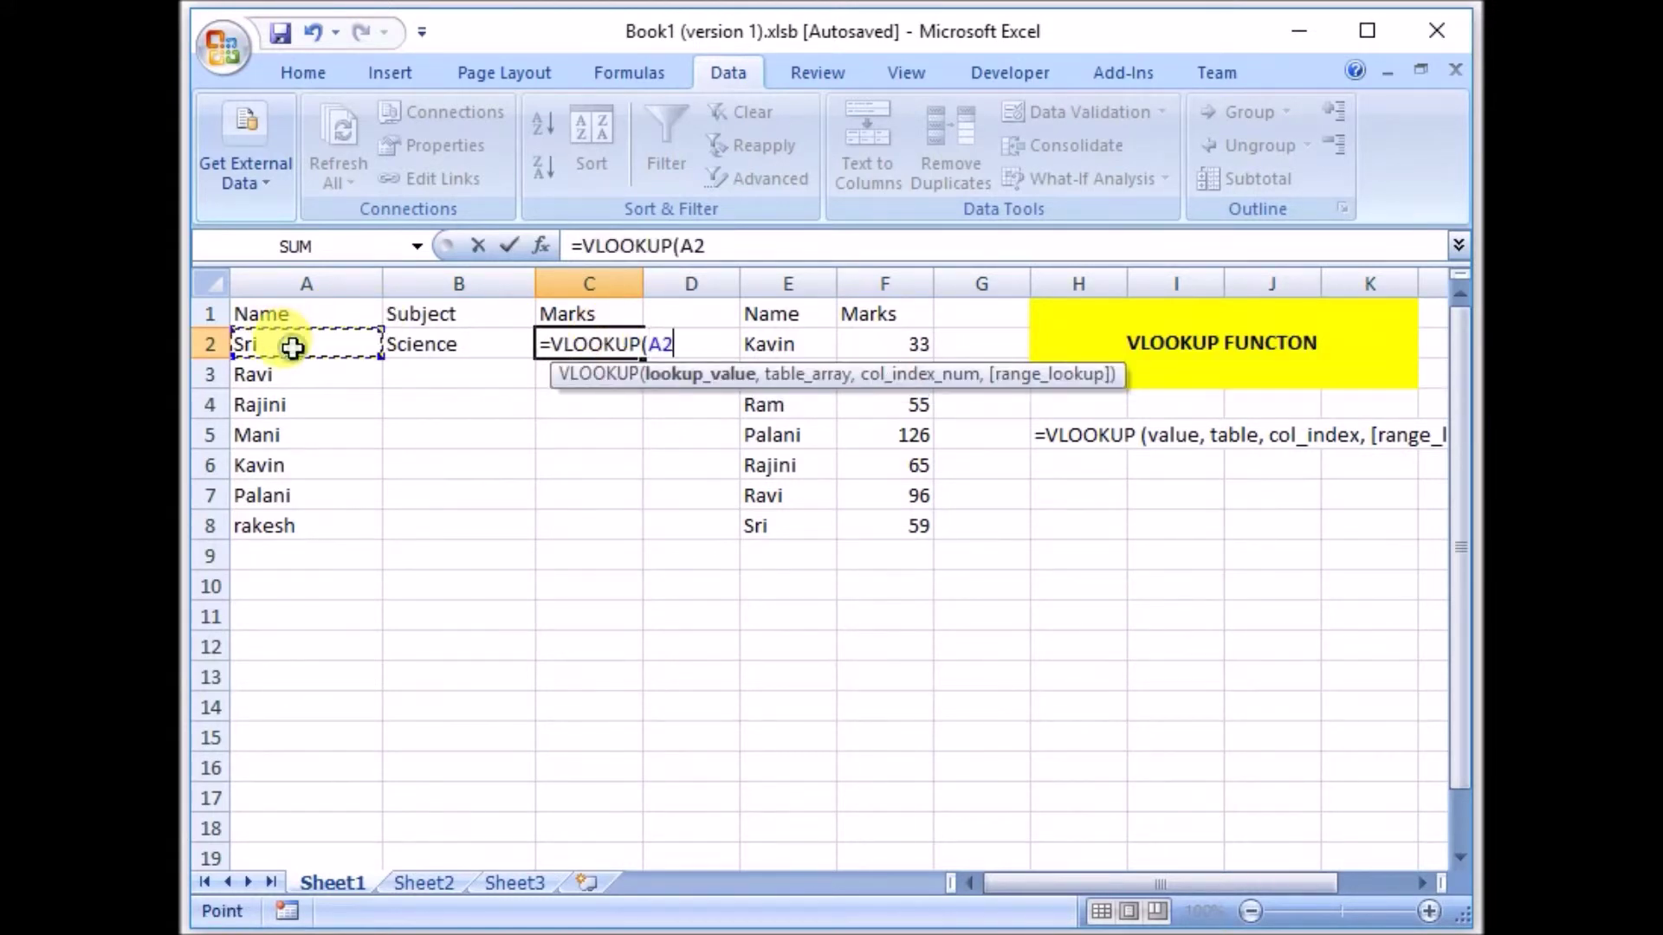
{"action": "type", "text": ","}
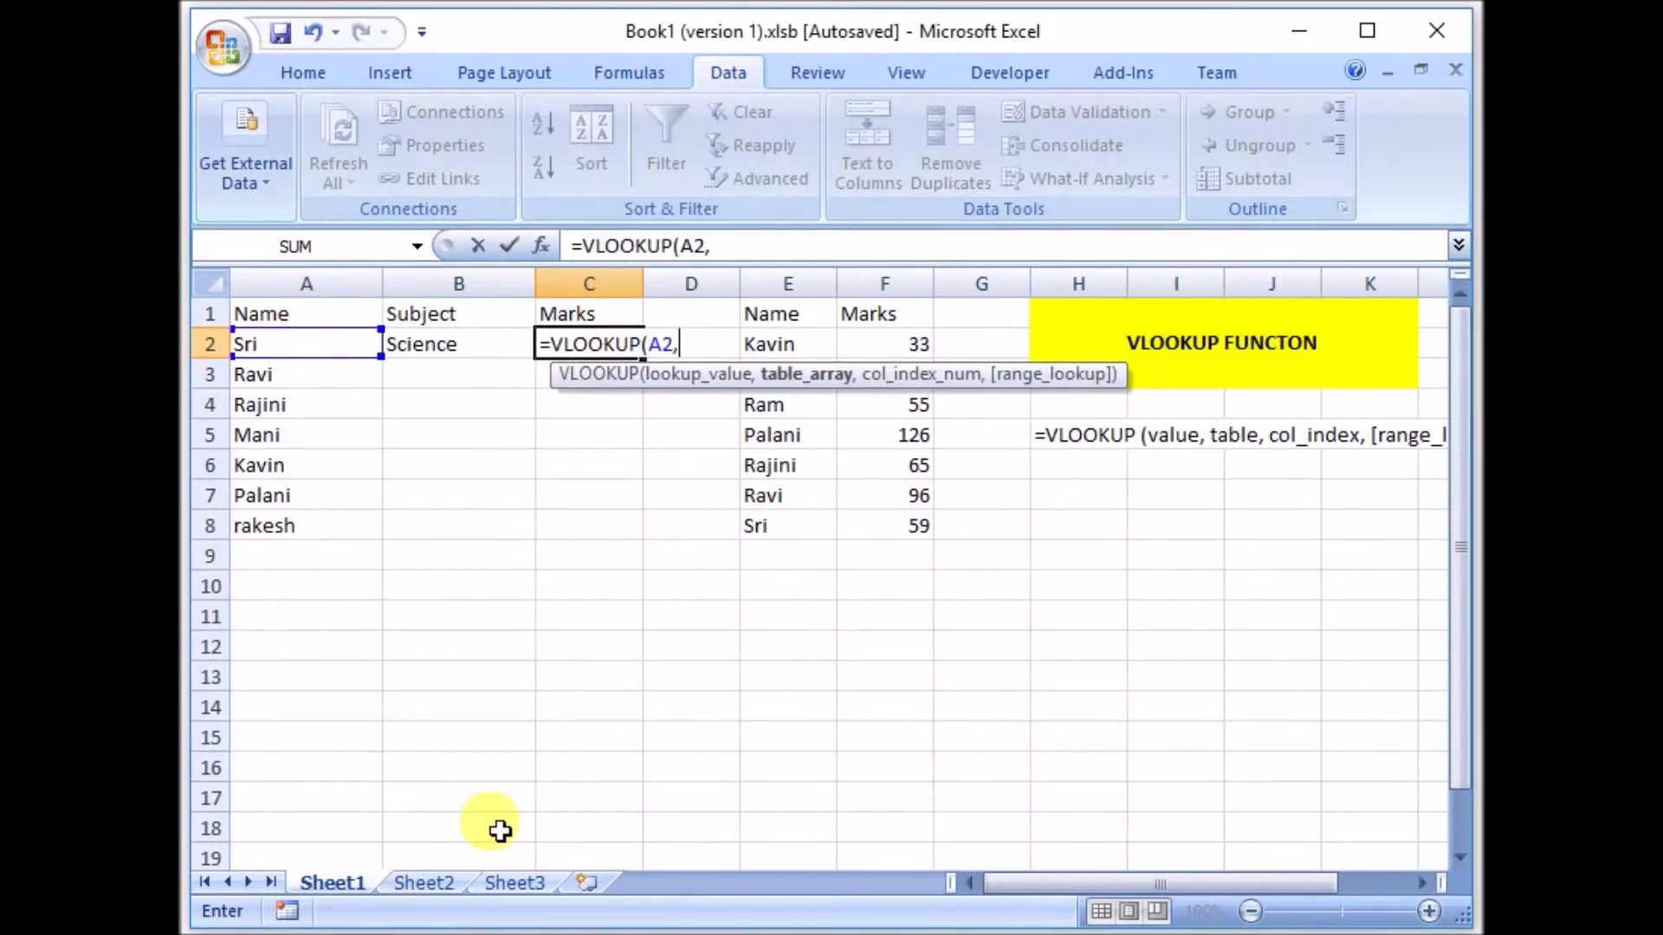
{"action": "left_click", "coordinate": [426, 883]}
{"action": "left_click_drag", "start_coordinate": [283, 283], "coordinate": [459, 285]}
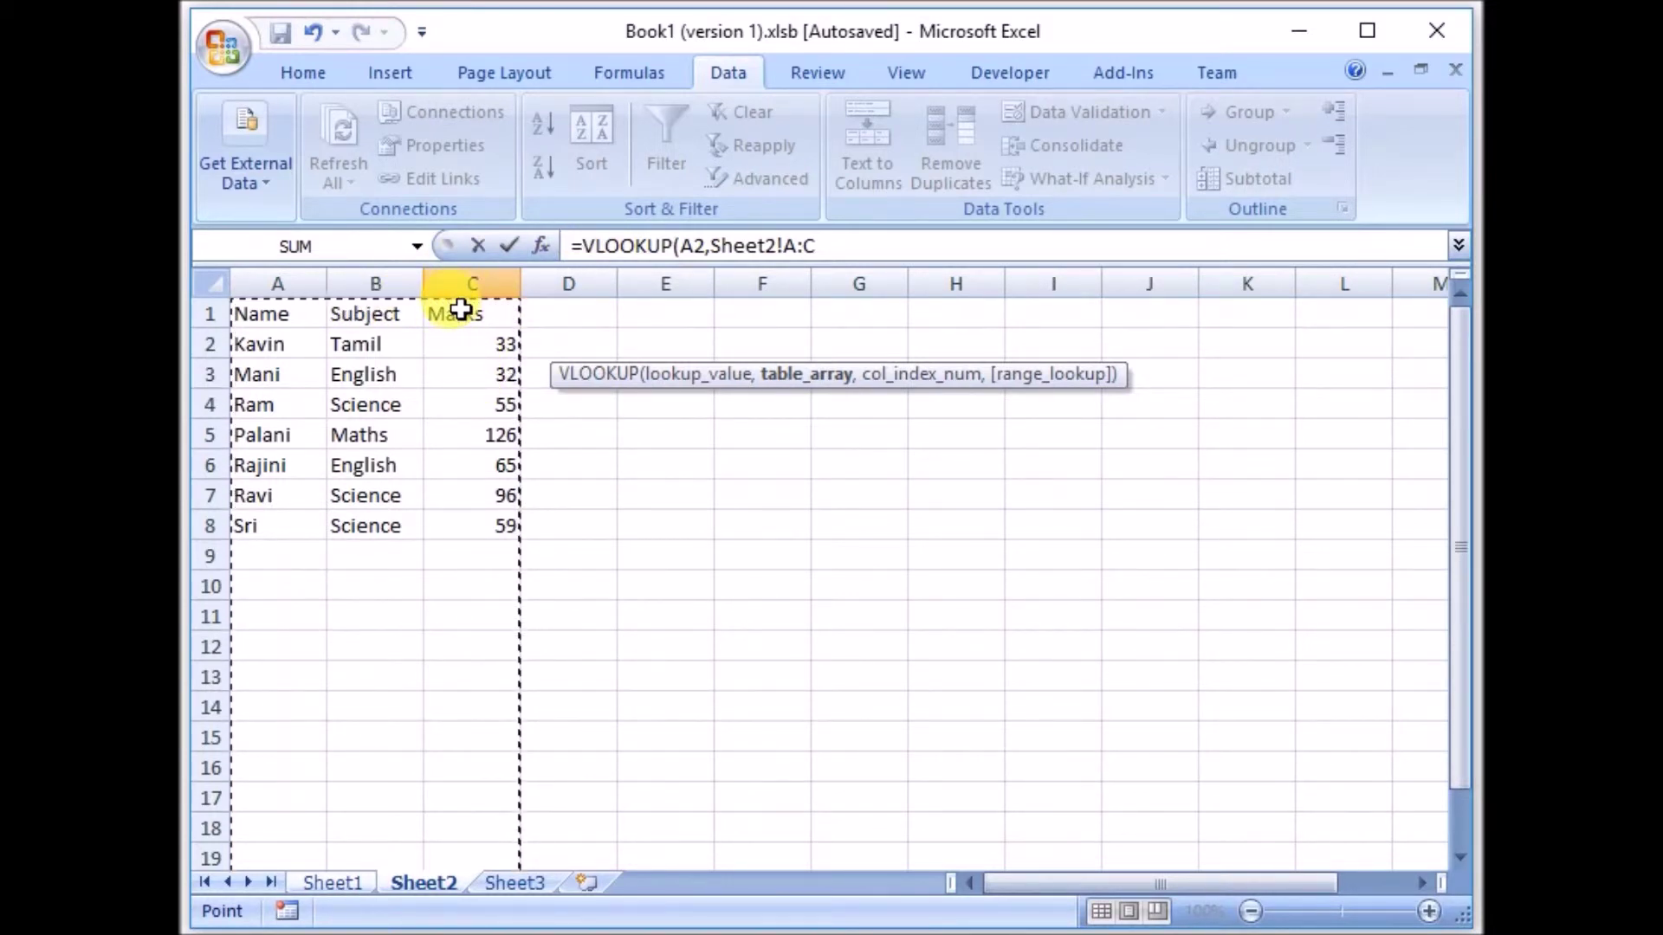
{"action": "type", "text": ",3"}
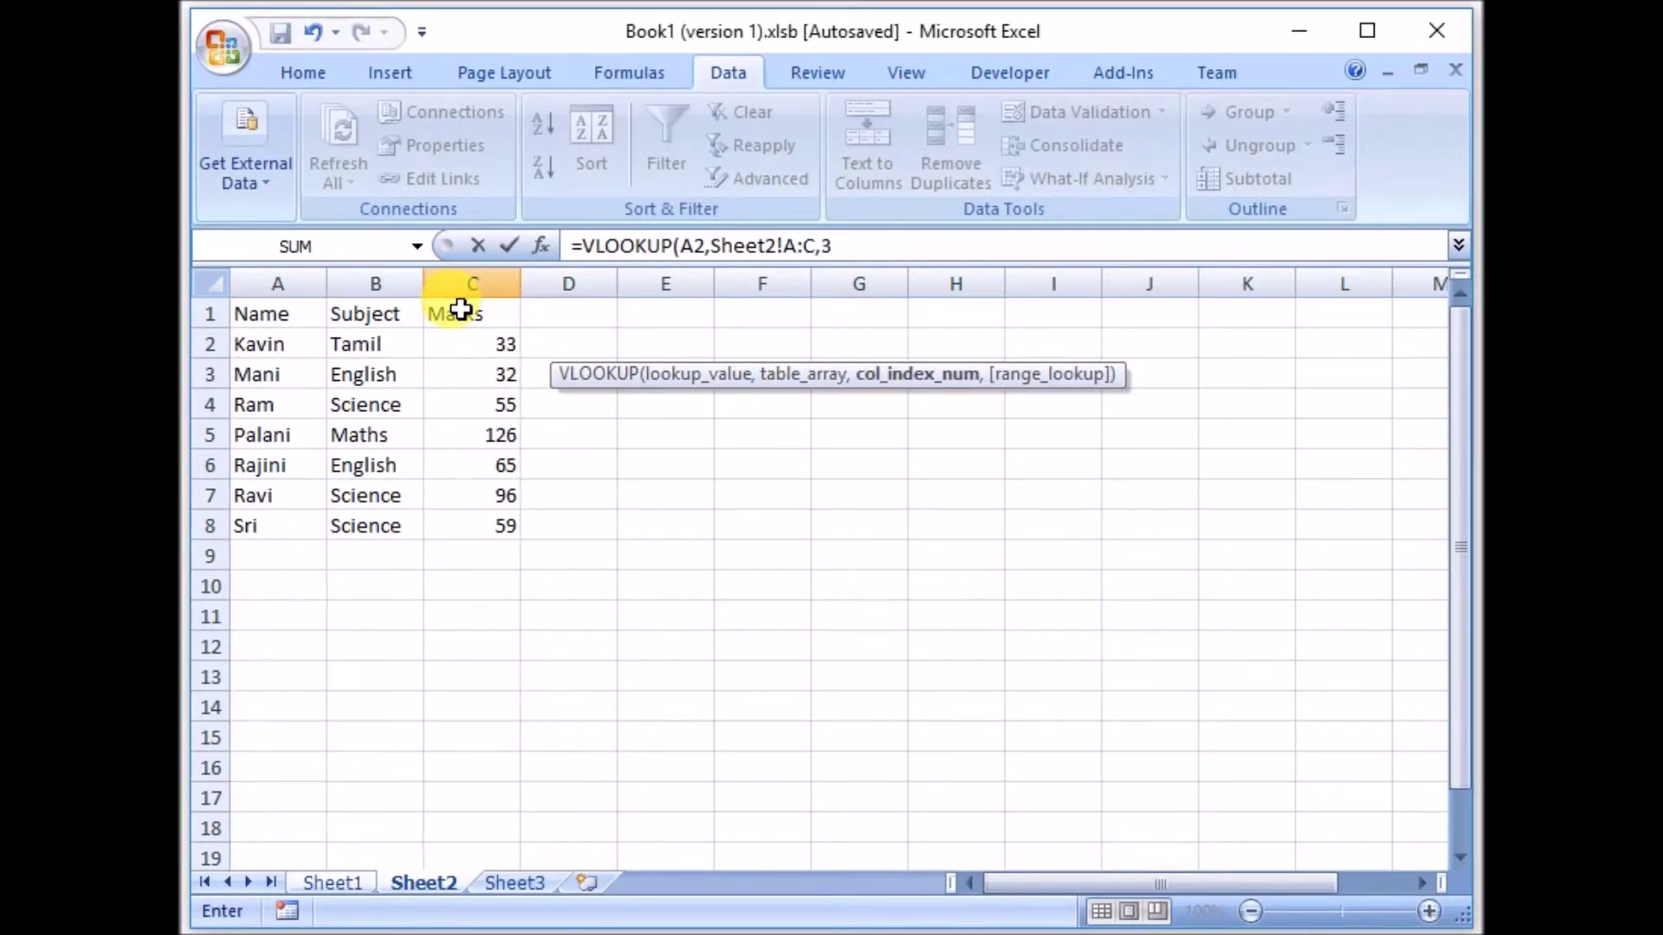
{"action": "type", "text": ",0"}
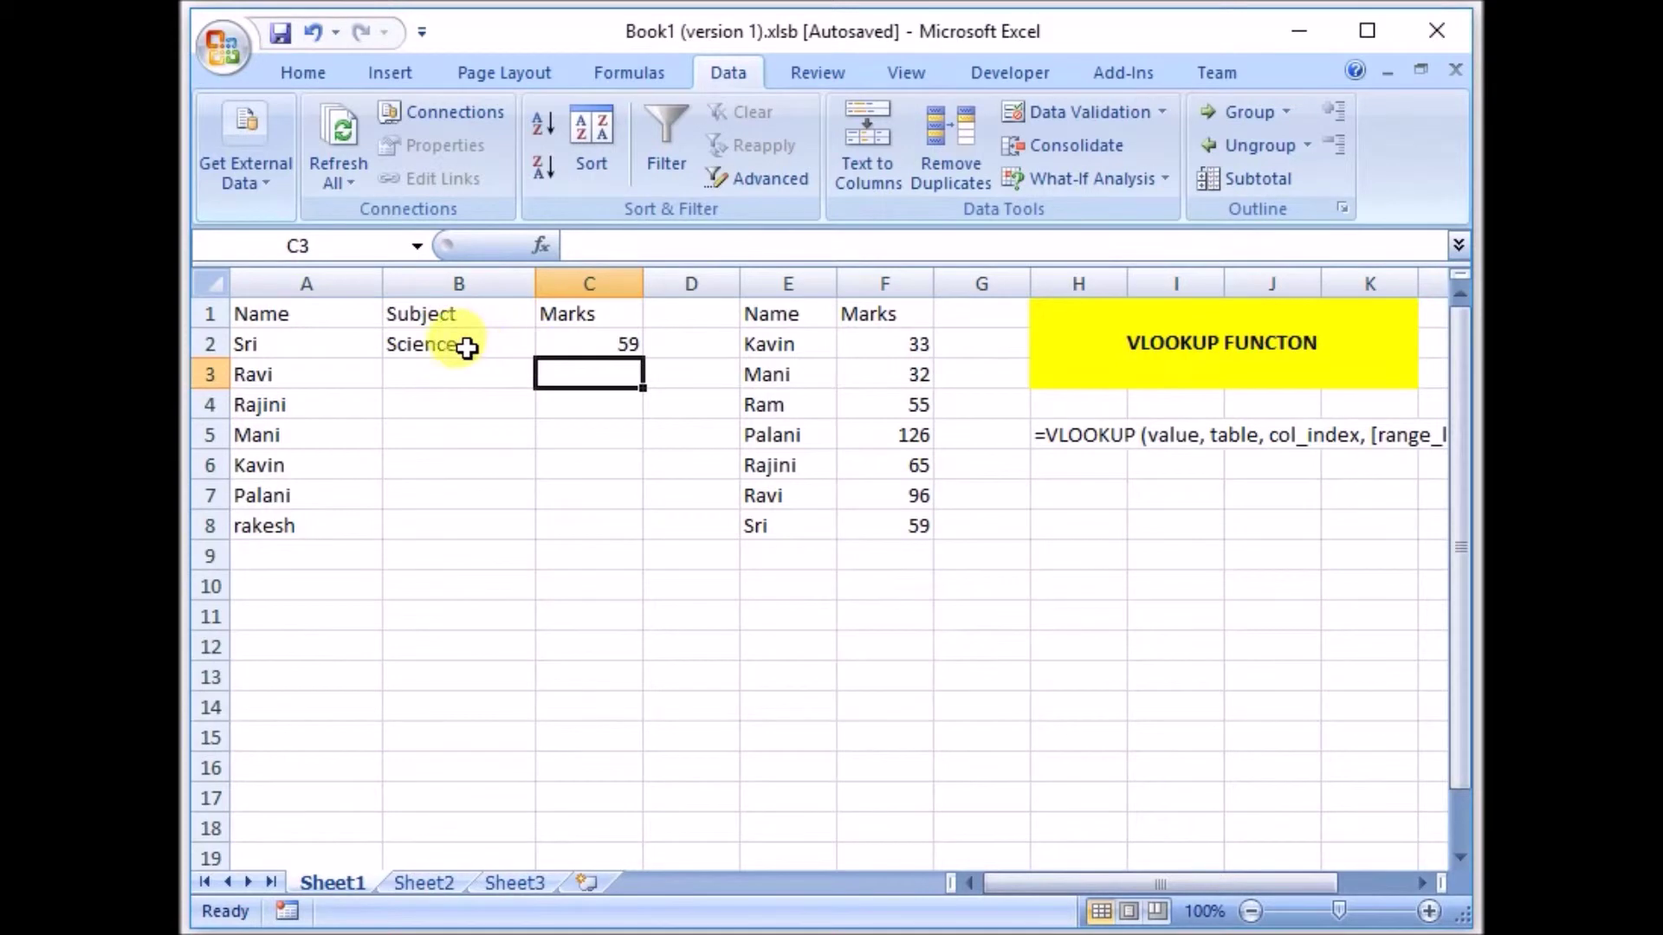
- Fill the Subject and Marks formulas from B2:C2 down to row 8 and review the filled cells
{"action": "left_click_drag", "start_coordinate": [465, 345], "coordinate": [576, 531]}
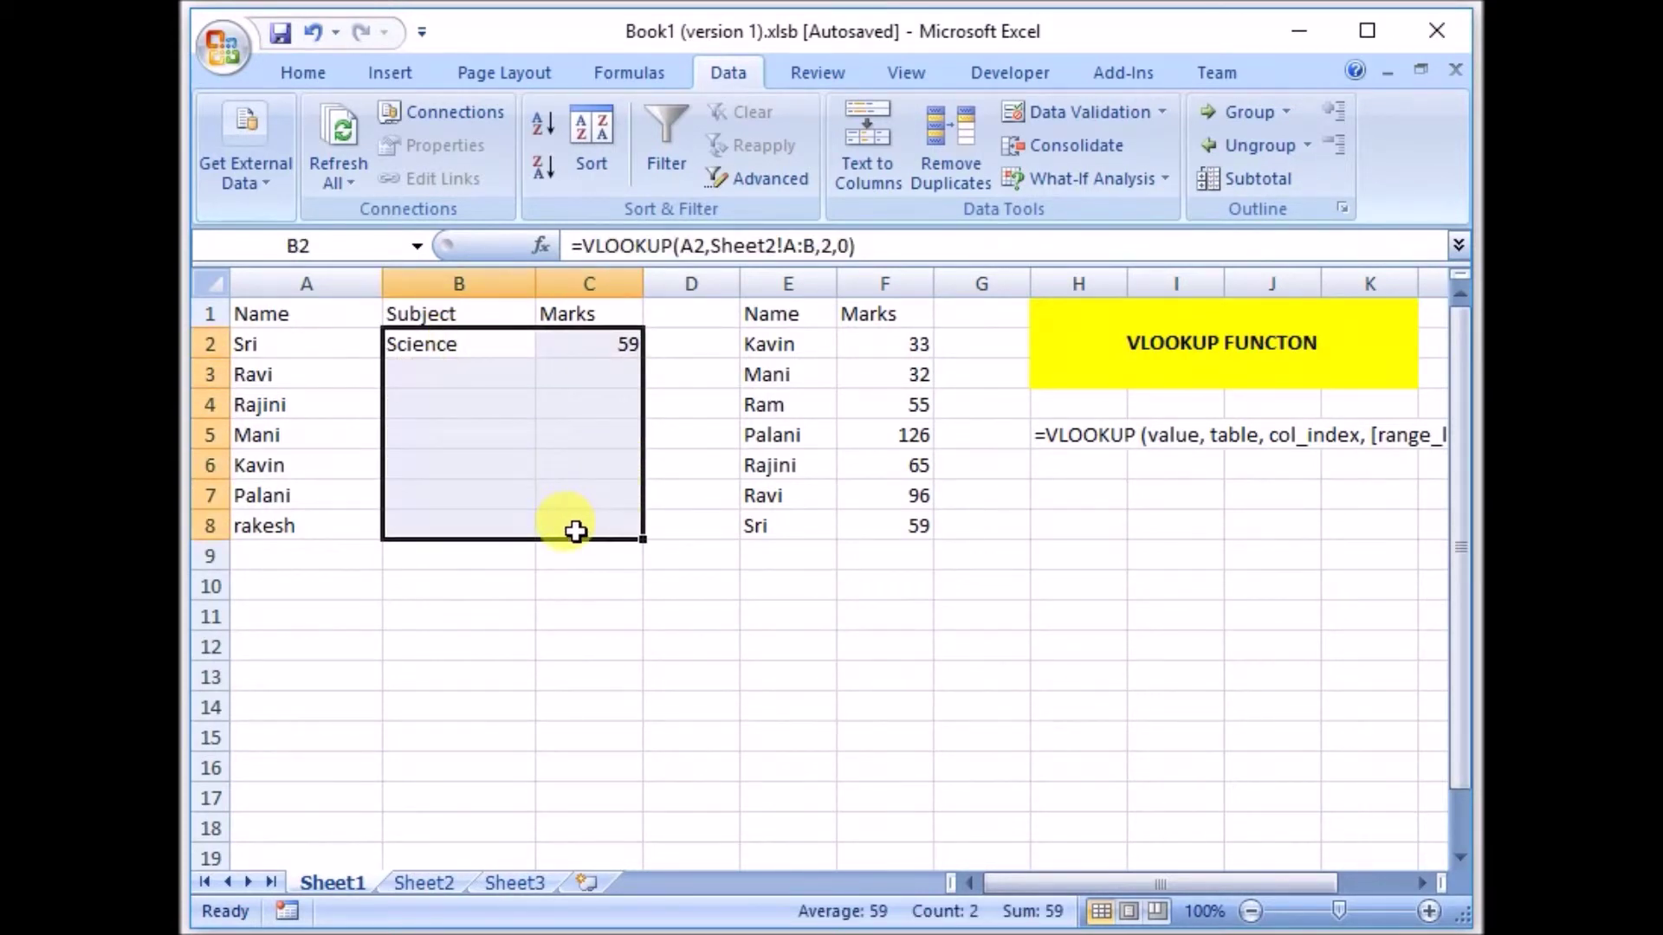
{"action": "key", "text": "ctrl+d"}
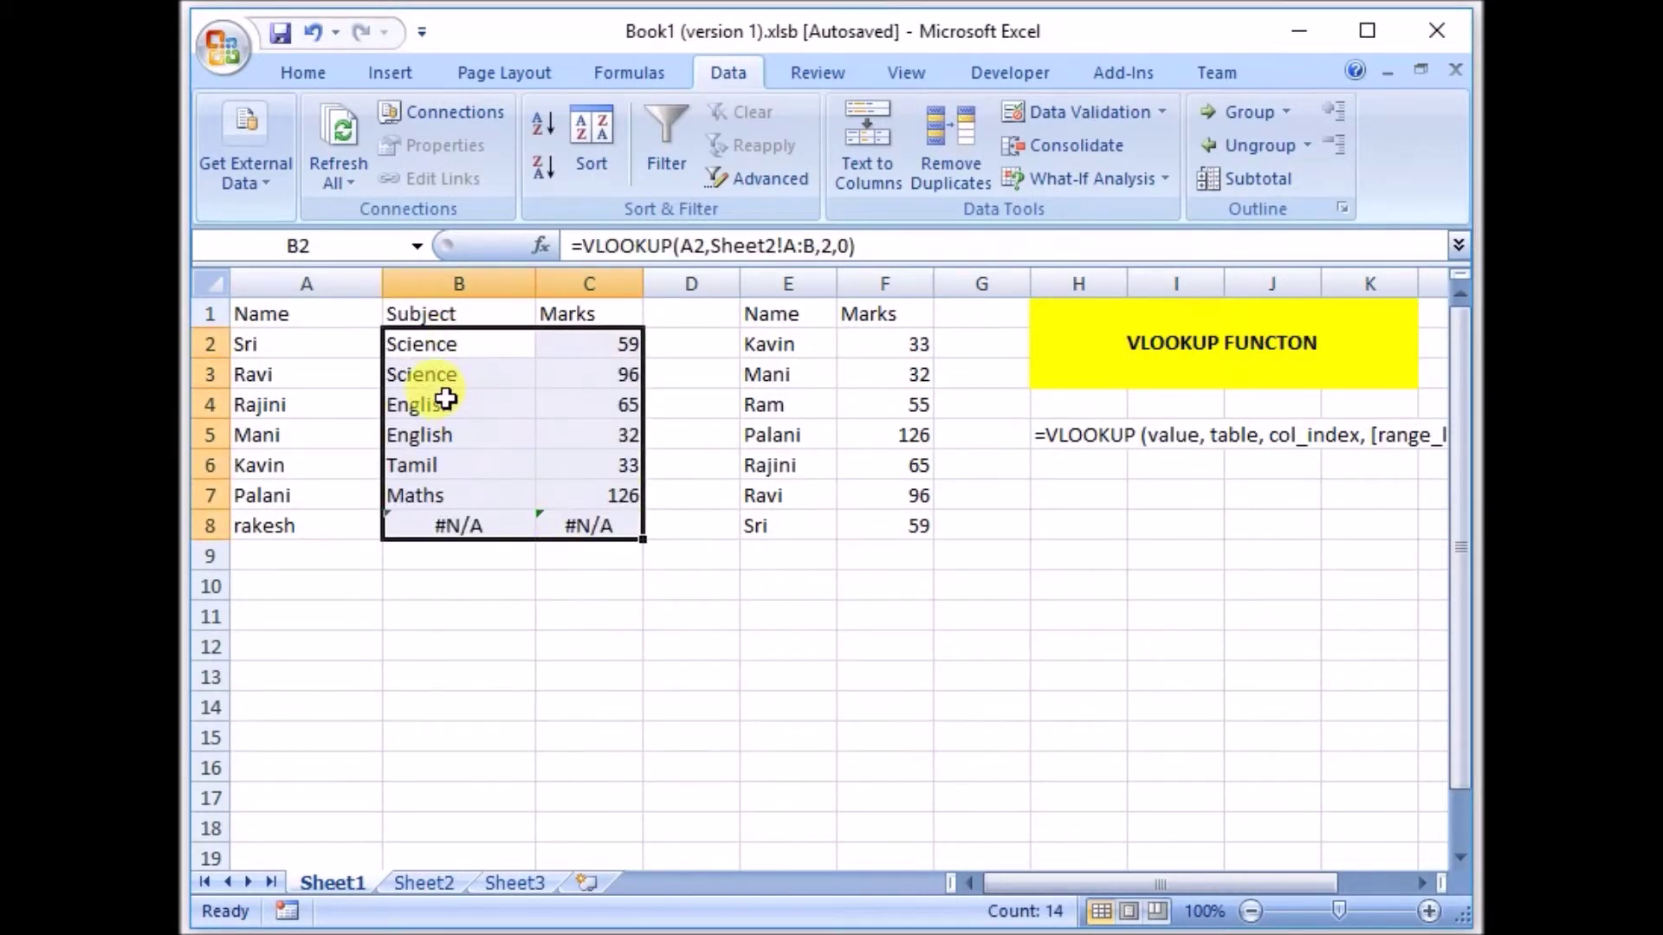
{"action": "left_click", "coordinate": [440, 403]}
{"action": "left_click_drag", "start_coordinate": [422, 532], "coordinate": [586, 542]}
{"action": "left_click_drag", "start_coordinate": [468, 342], "coordinate": [586, 487]}
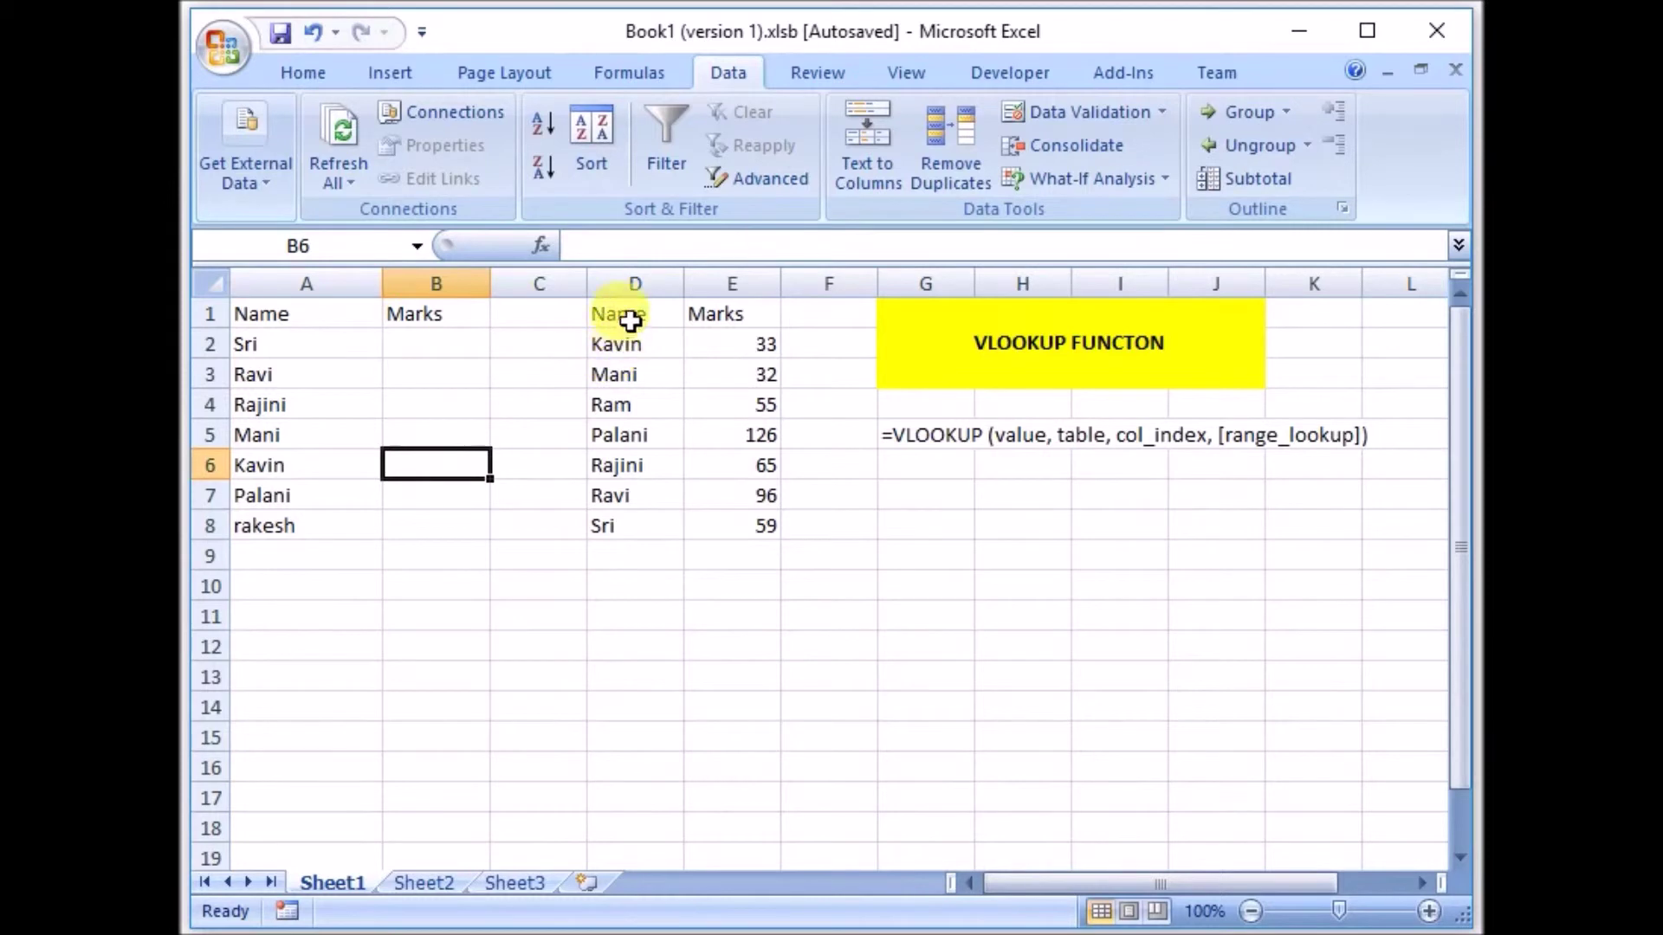
- Add a duplicate entry to the lookup table by copying the name in D2 to D9 and entering 78 marks in E9
{"action": "left_click_drag", "start_coordinate": [636, 286], "coordinate": [710, 284]}
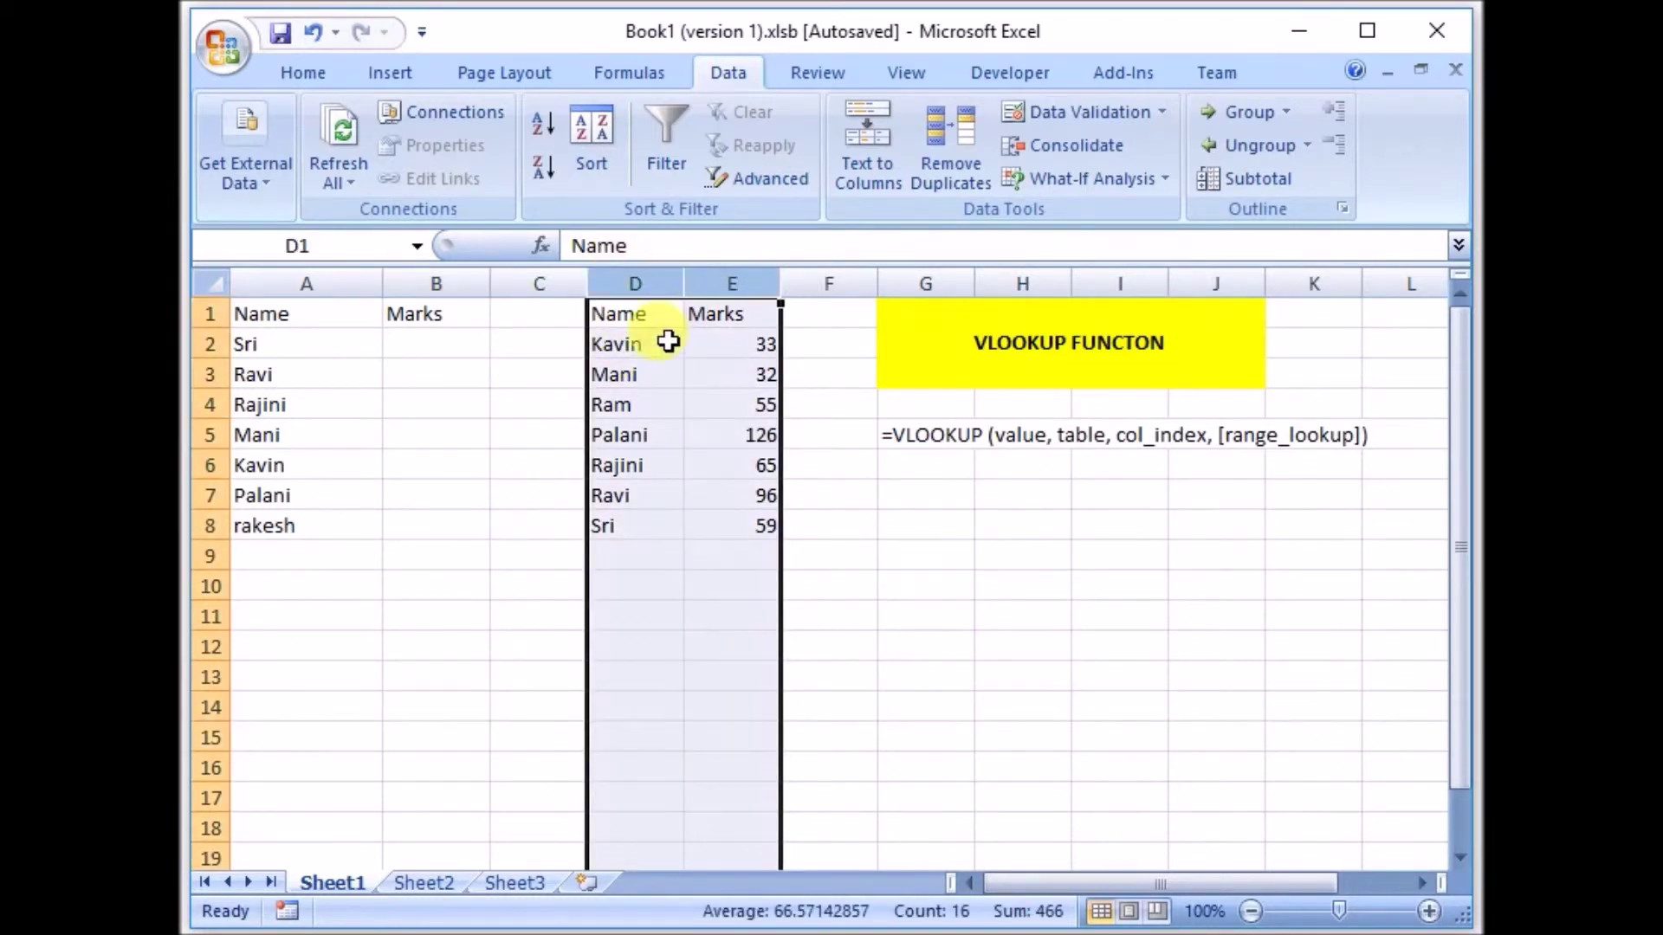
{"action": "left_click", "coordinate": [636, 344]}
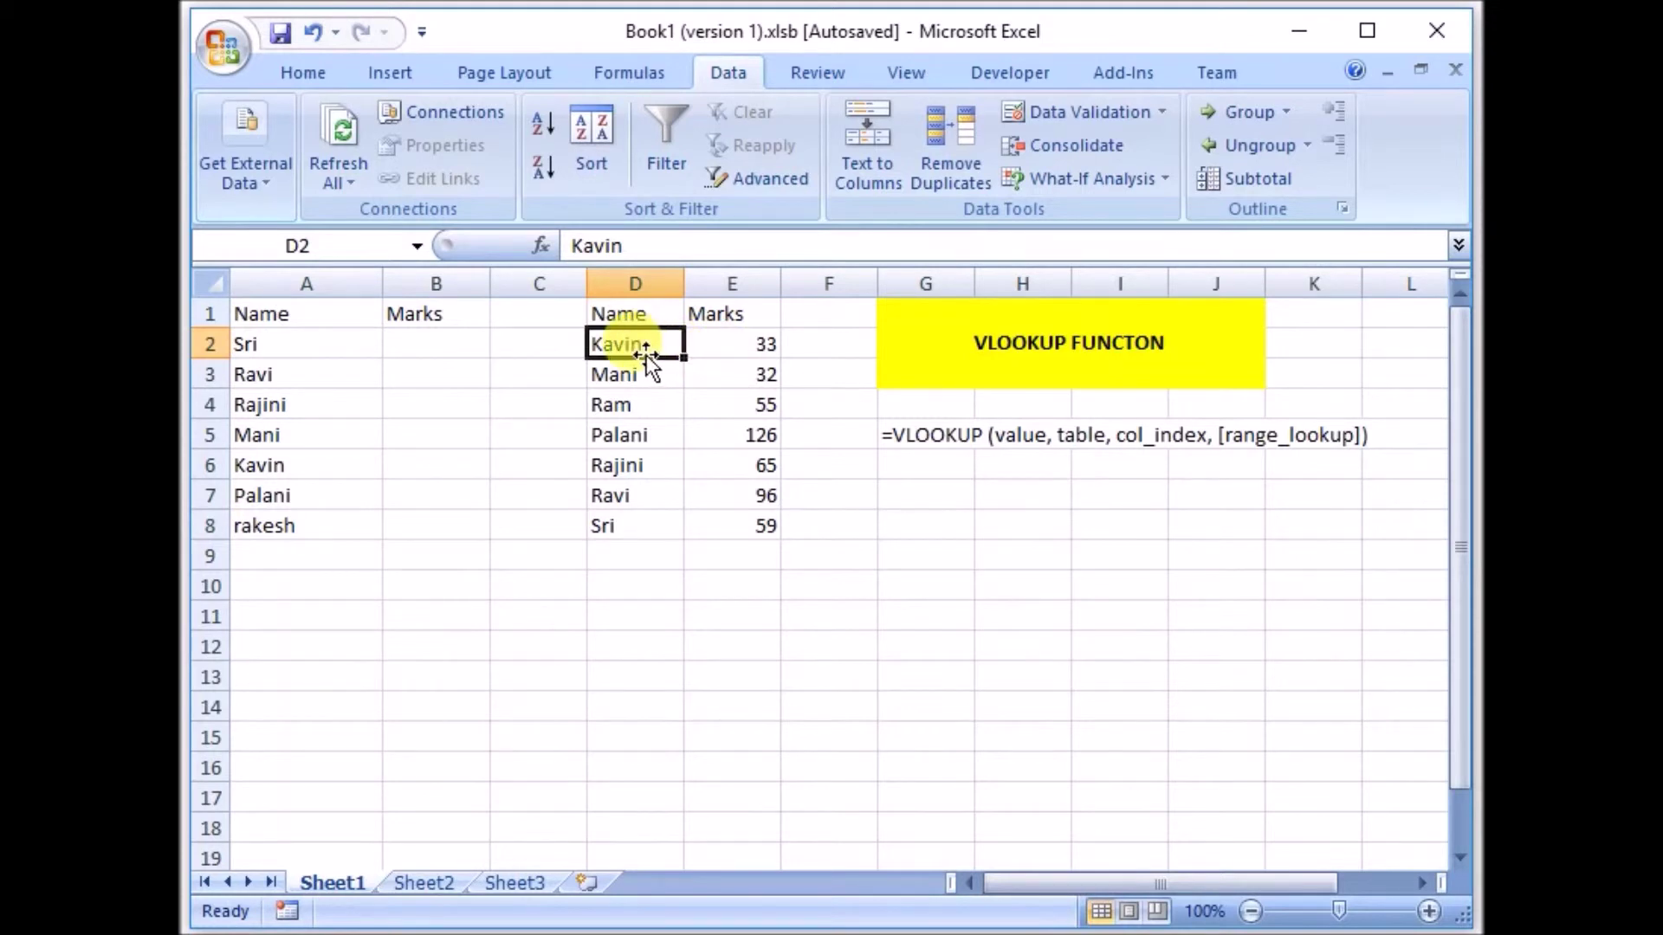
{"action": "key", "text": "ctrl+c"}
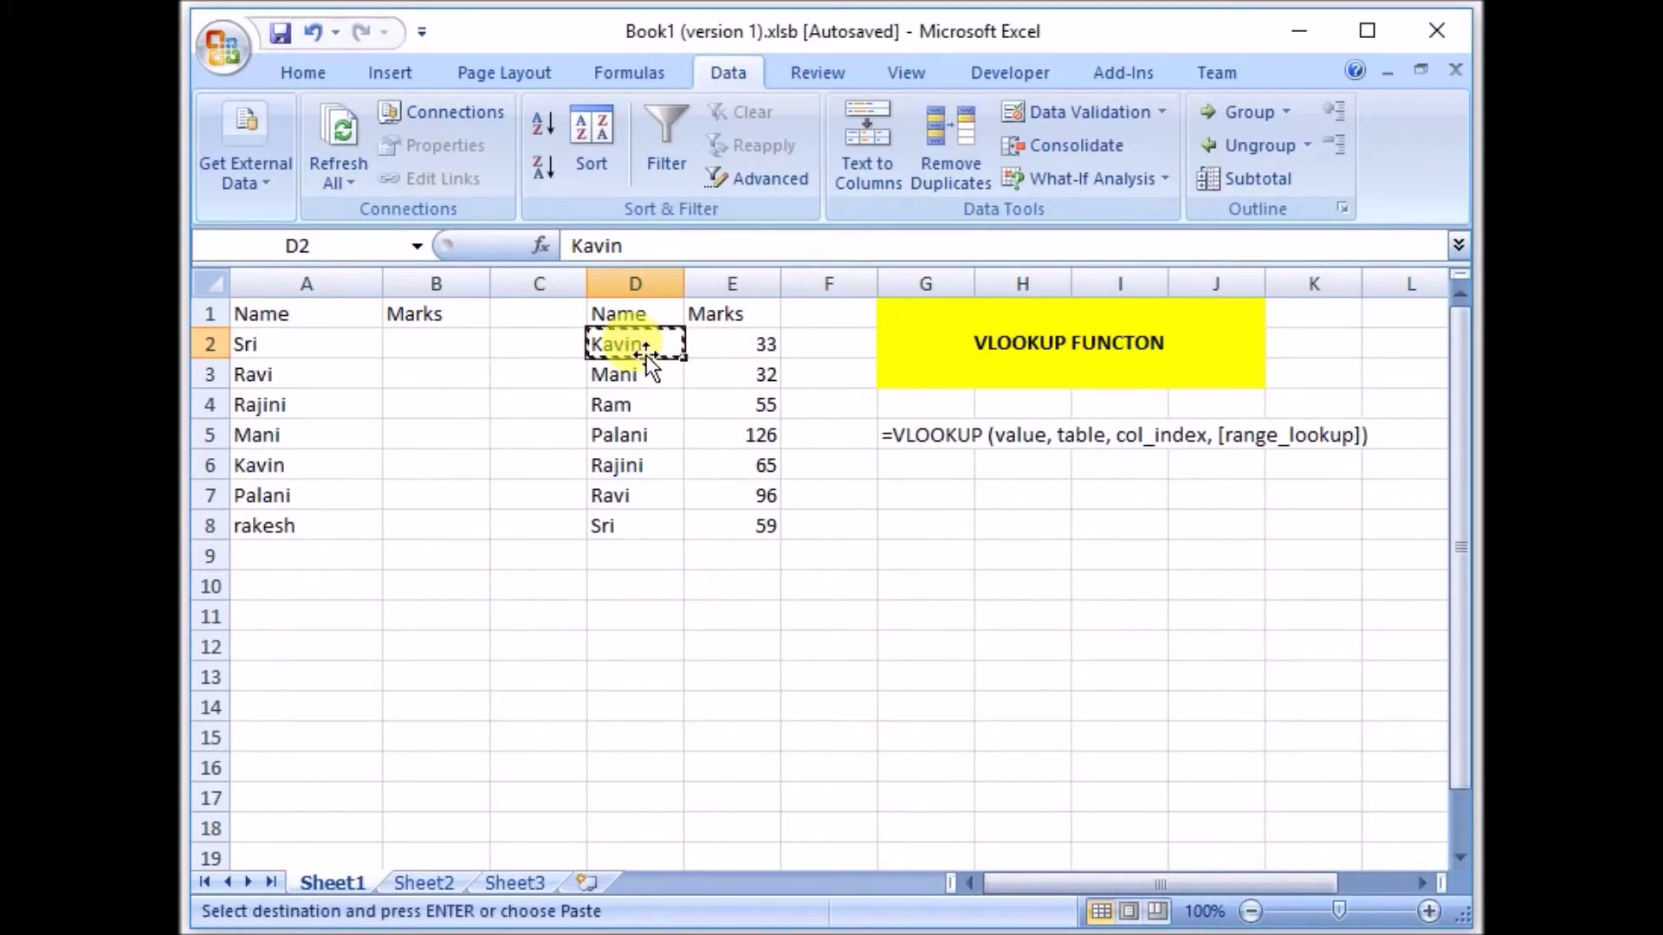
{"action": "left_click", "coordinate": [637, 554]}
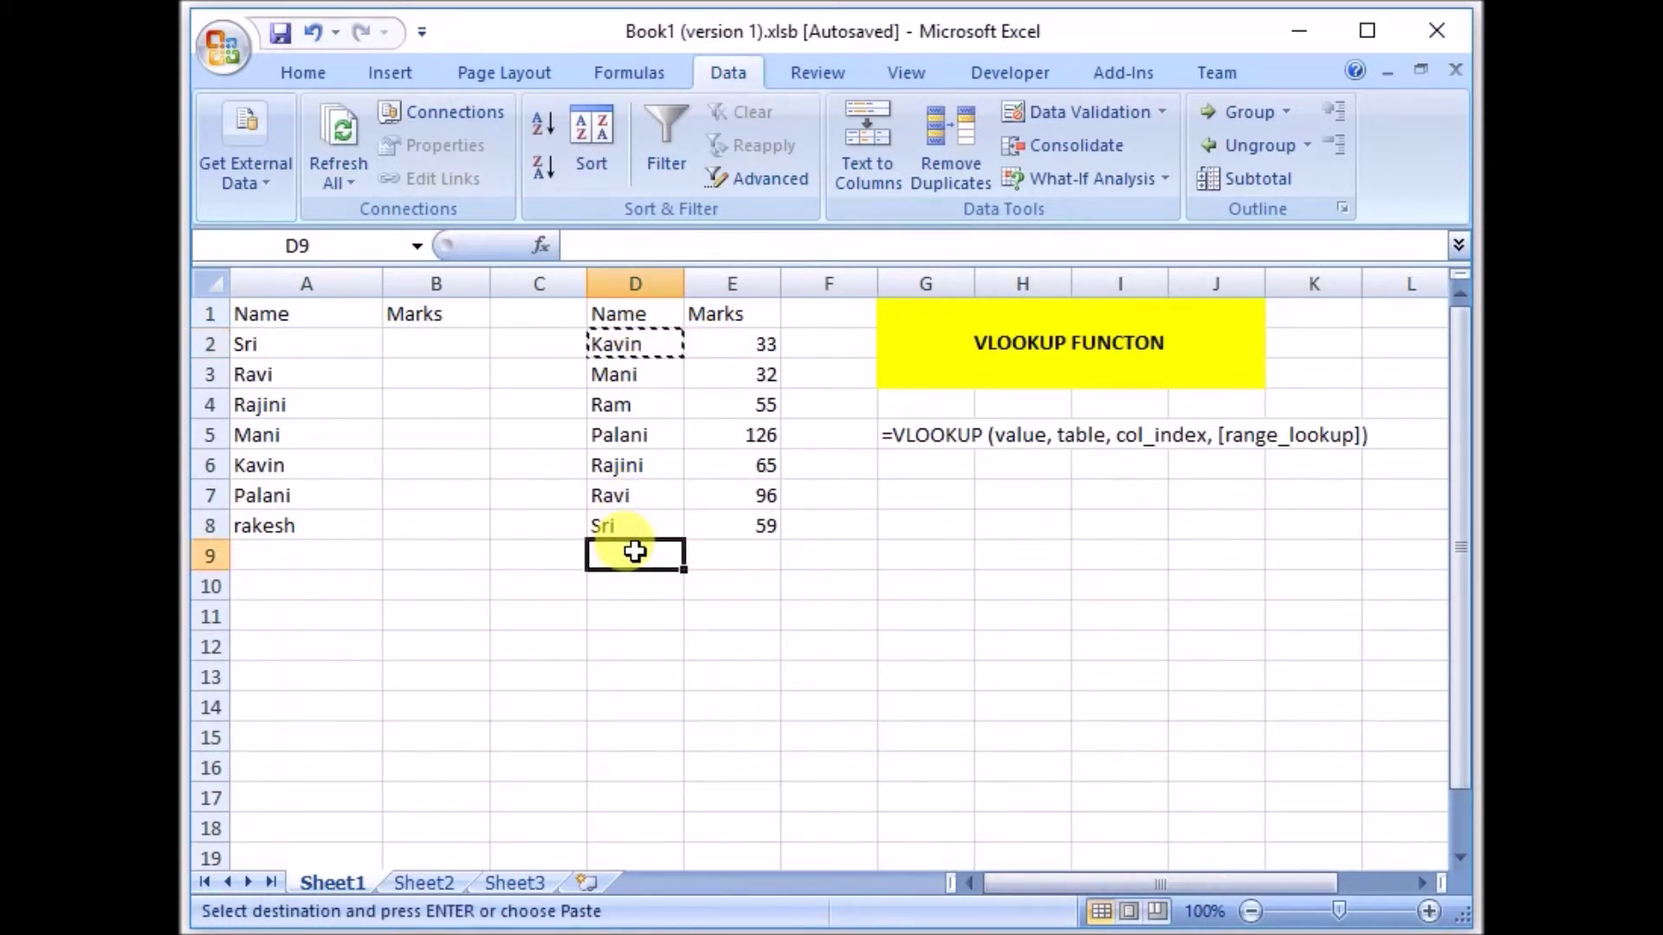
{"action": "key", "text": "ctrl+v"}
{"action": "left_click", "coordinate": [735, 551]}
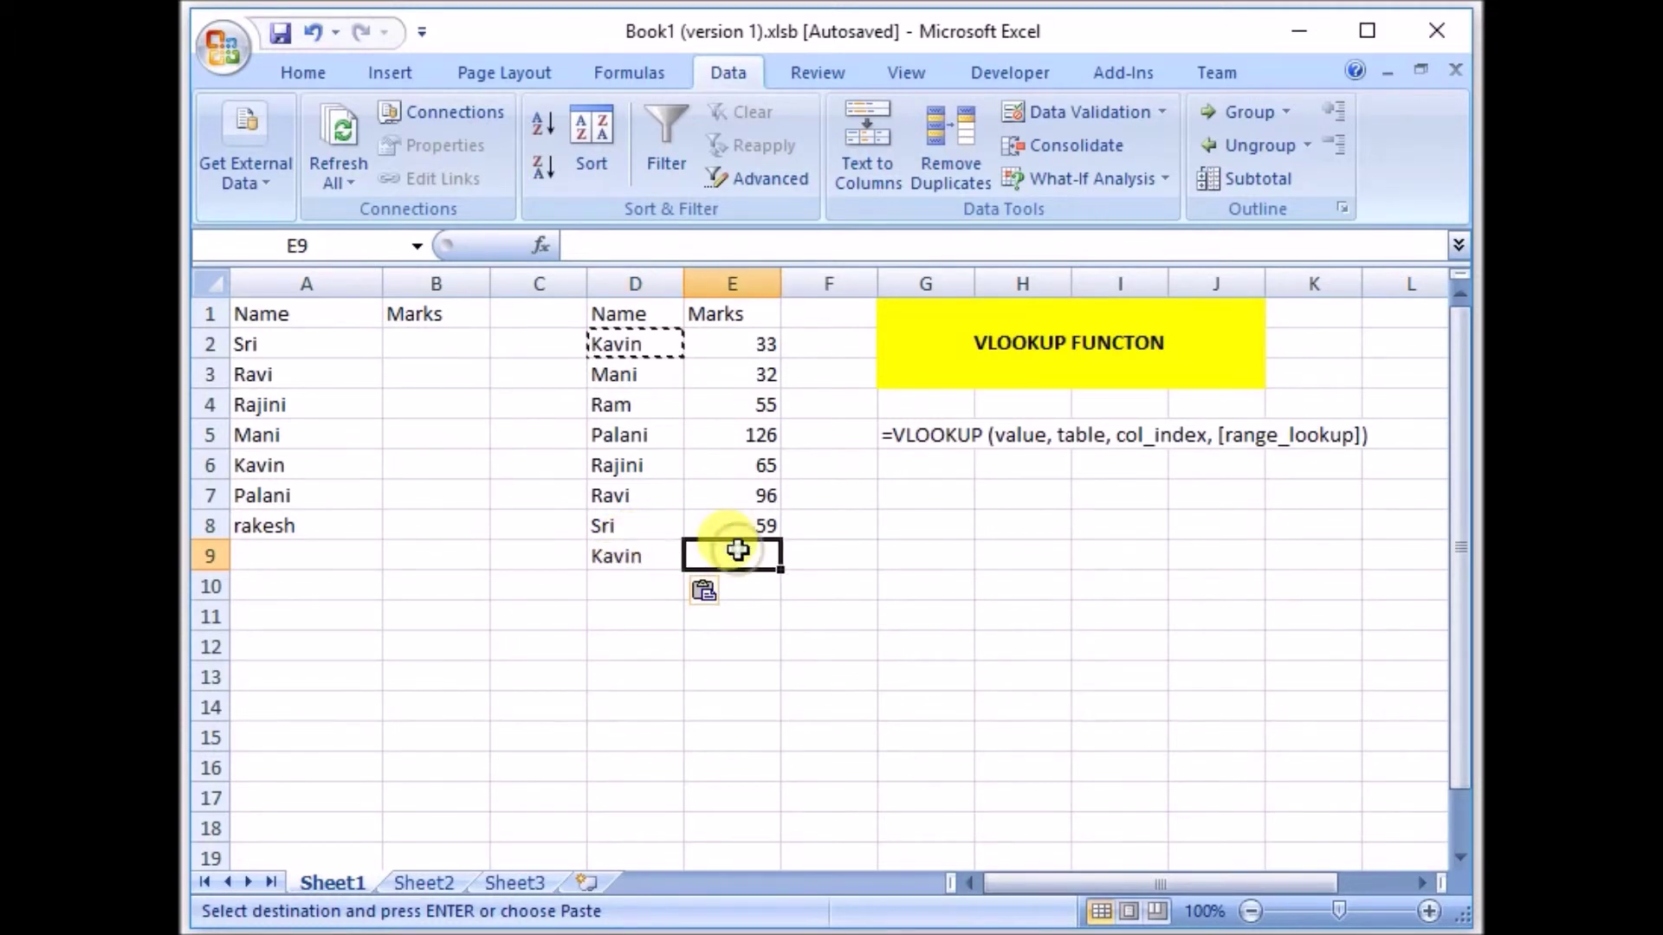
{"action": "type", "text": "78"}
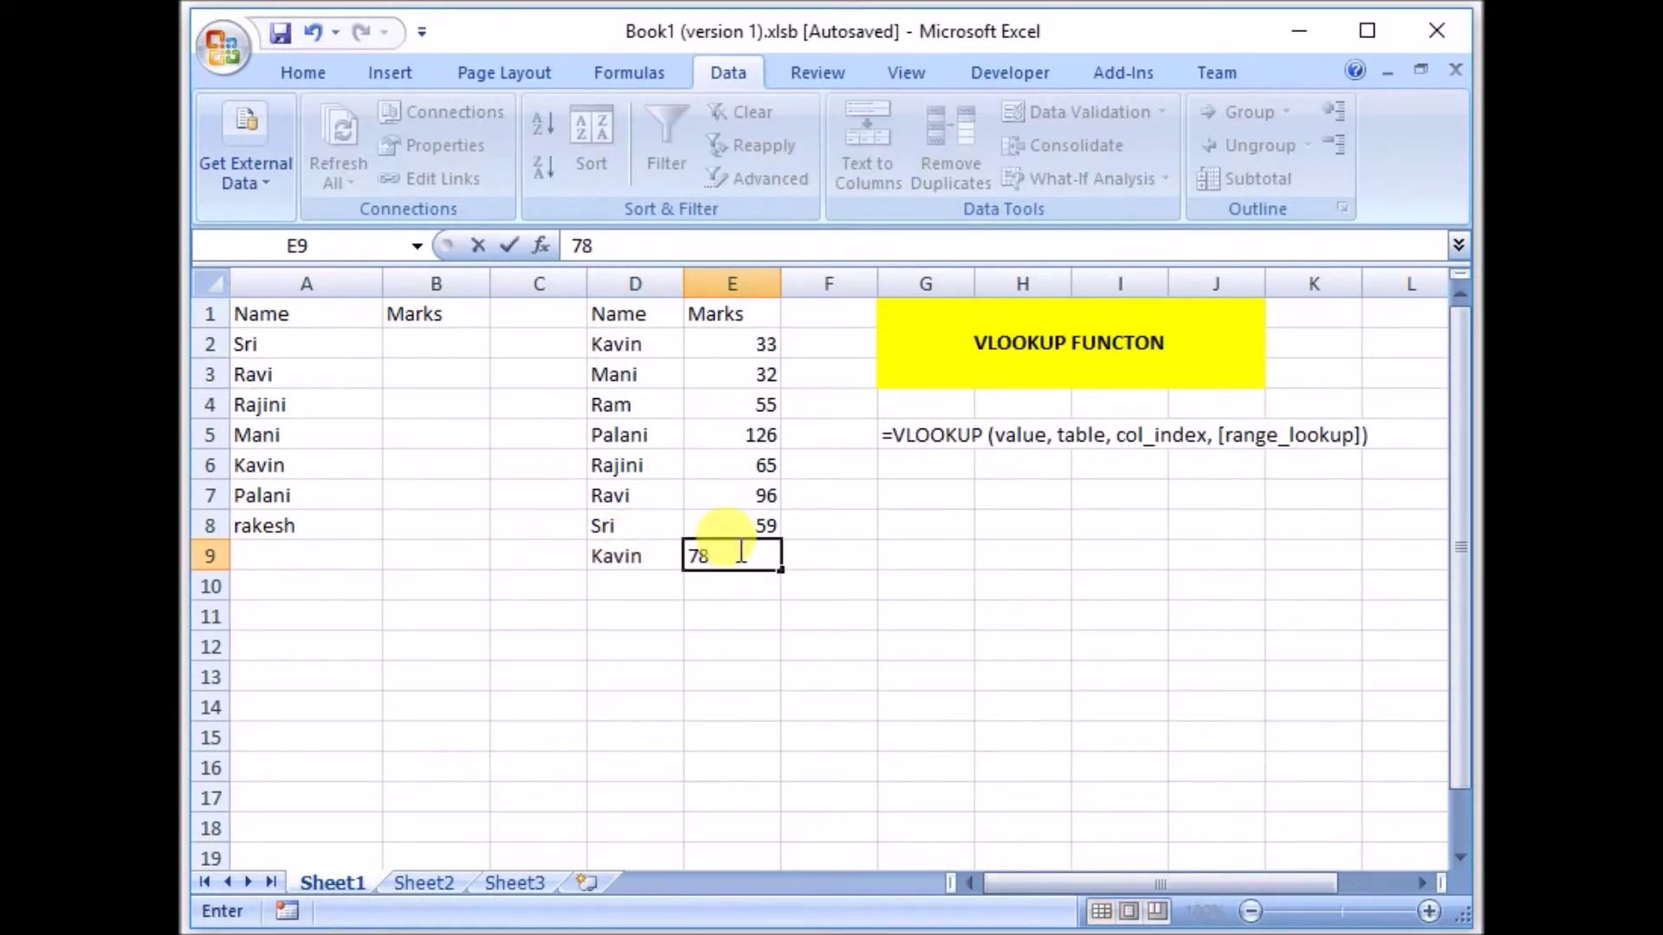
{"action": "left_click", "coordinate": [653, 616]}
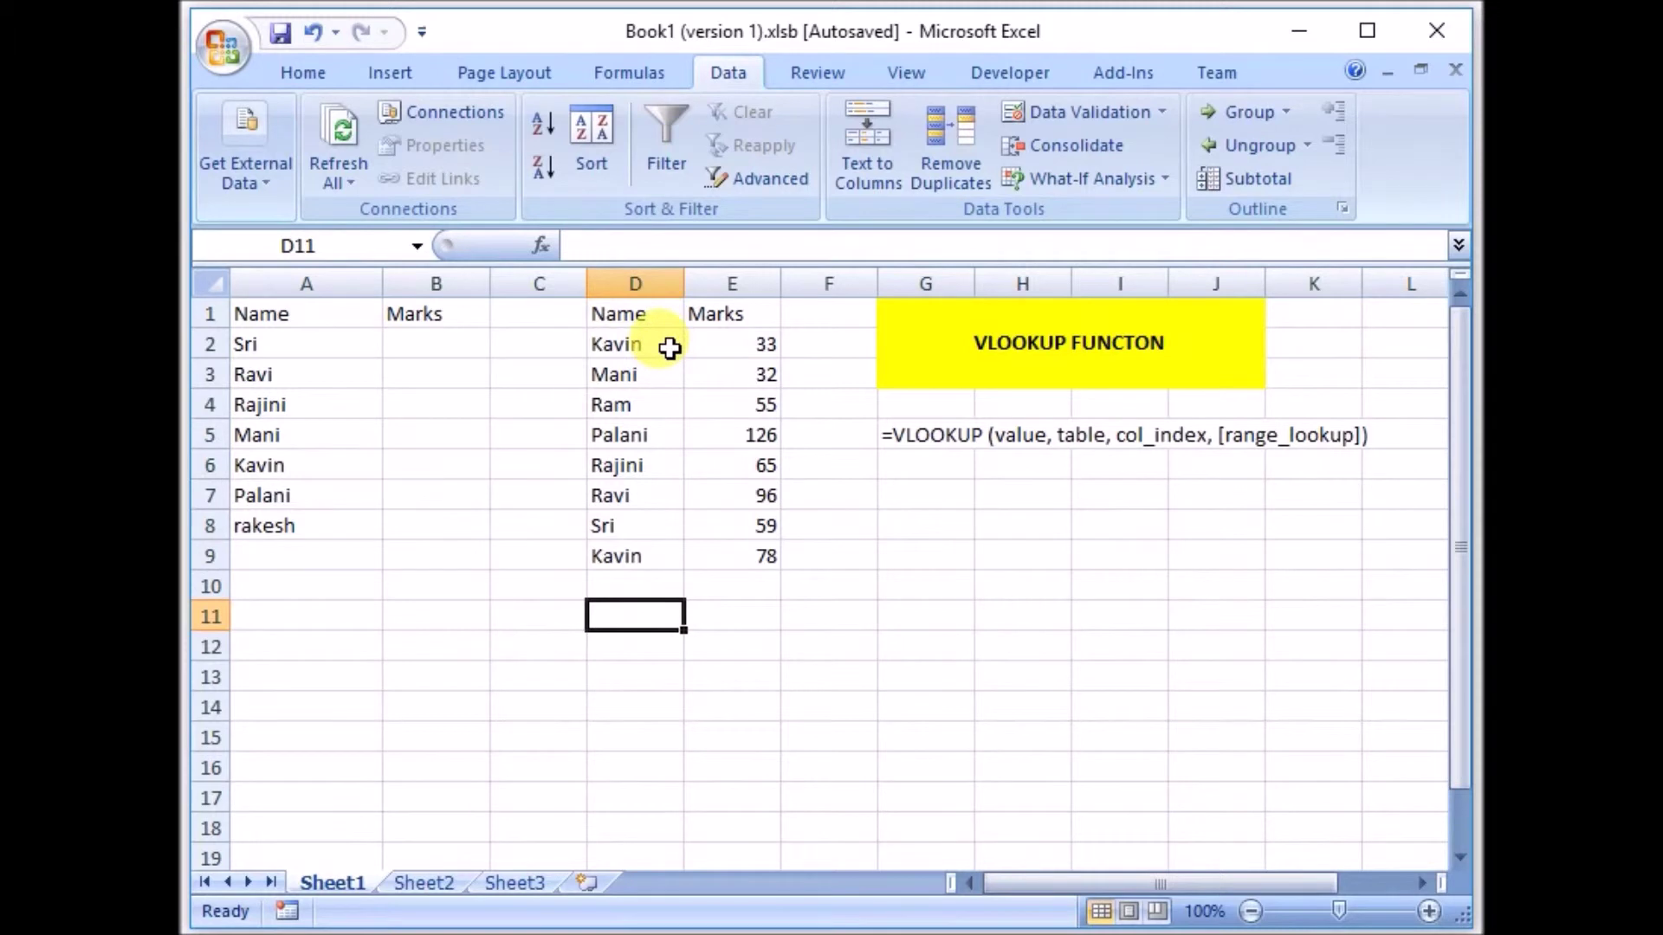
- Enter =VLOOKUP(A6,D:E,2,0) in cell B6 to look up the marks of the duplicated name
{"action": "left_click", "coordinate": [401, 461]}
{"action": "type", "text": "=vl"}
{"action": "key", "text": "Tab"}
{"action": "left_click", "coordinate": [296, 462]}
{"action": "type", "text": ","}
{"action": "left_click_drag", "start_coordinate": [635, 283], "coordinate": [724, 279]}
{"action": "type", "text": ","}
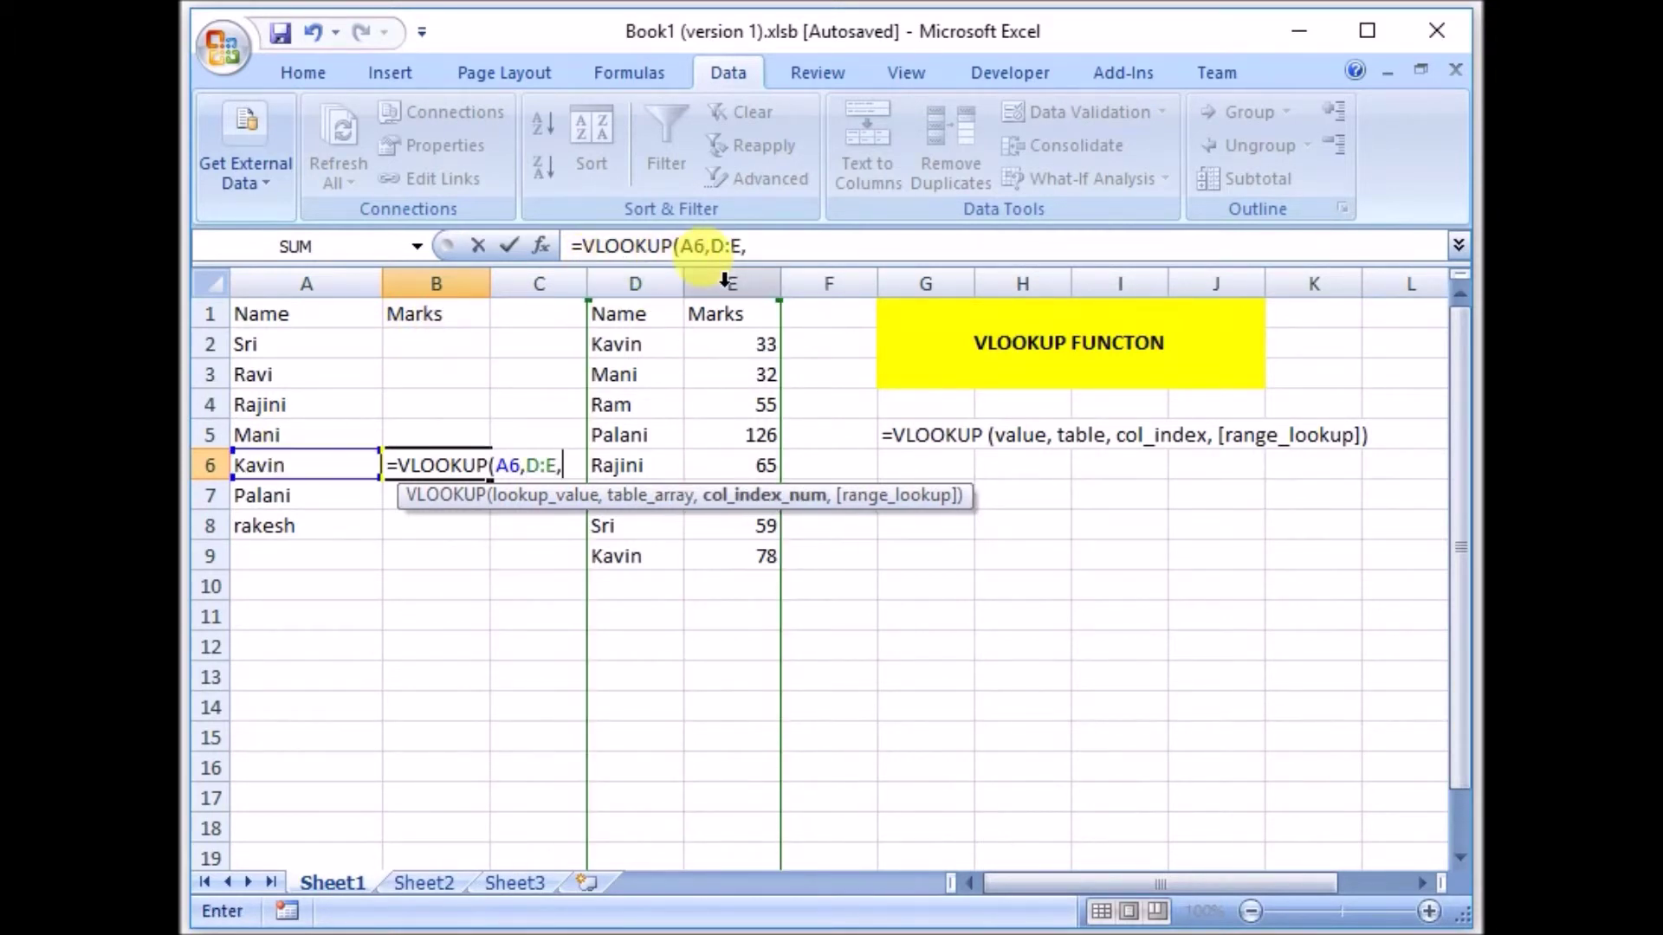
{"action": "type", "text": "2,0"}
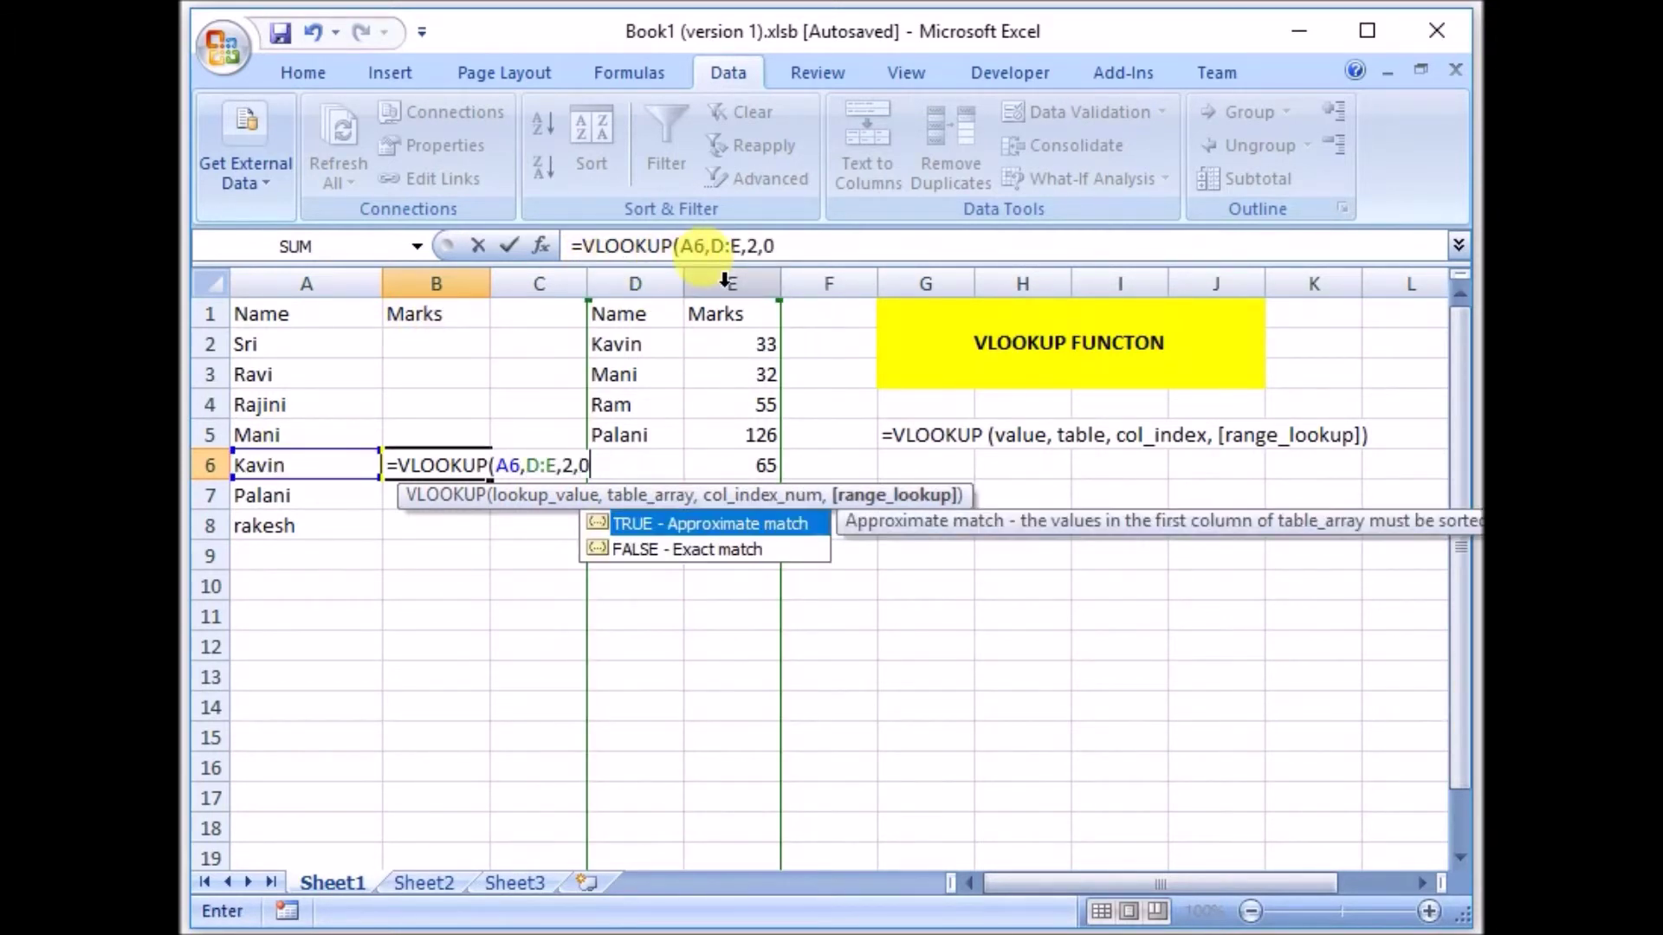
{"action": "key", "text": "Return"}
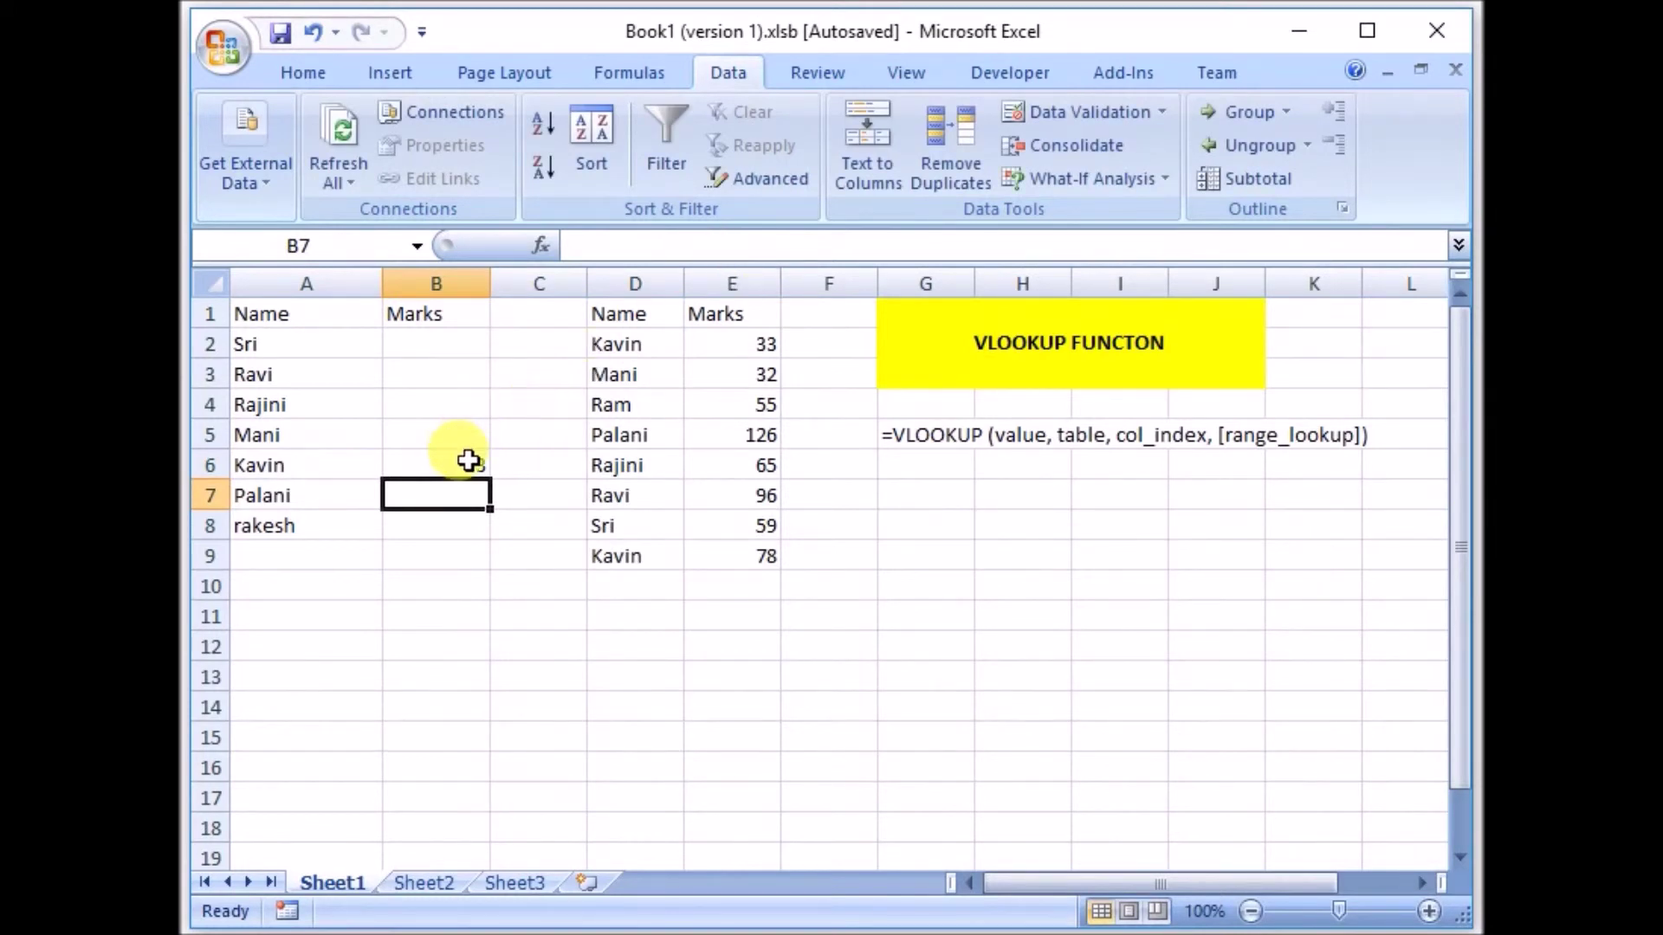
- Compare the lookup result in B6 with the two entries for the duplicated name in rows 2 and 9 of columns D:E
{"action": "left_click", "coordinate": [466, 459]}
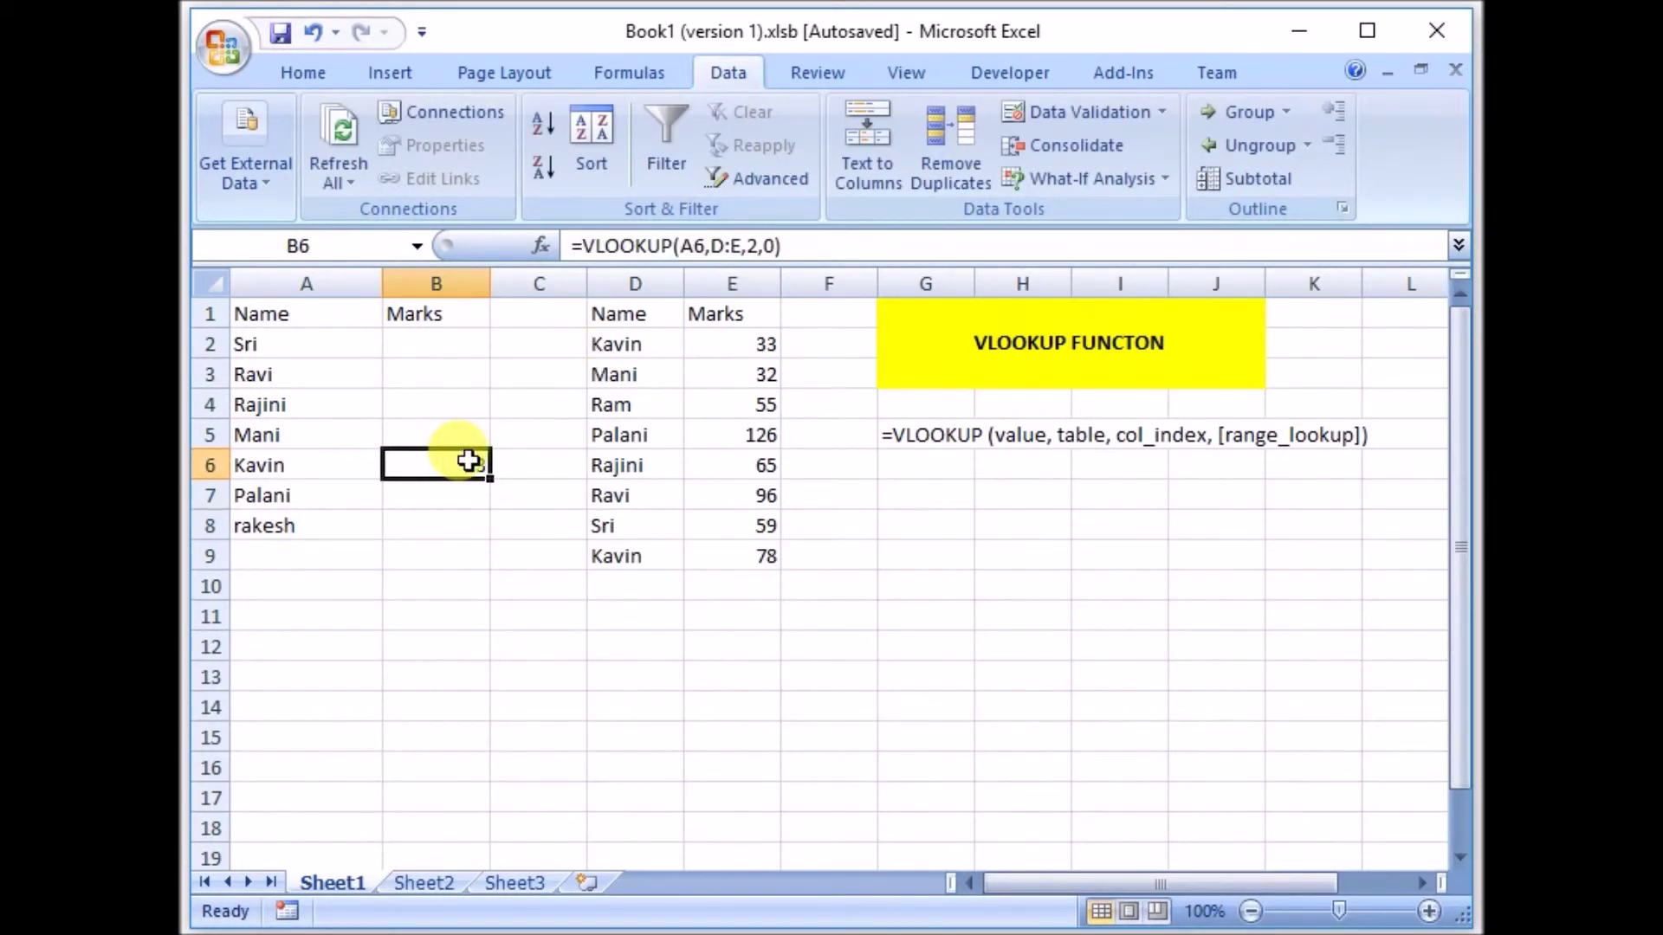
{"action": "left_click_drag", "start_coordinate": [642, 277], "coordinate": [718, 284]}
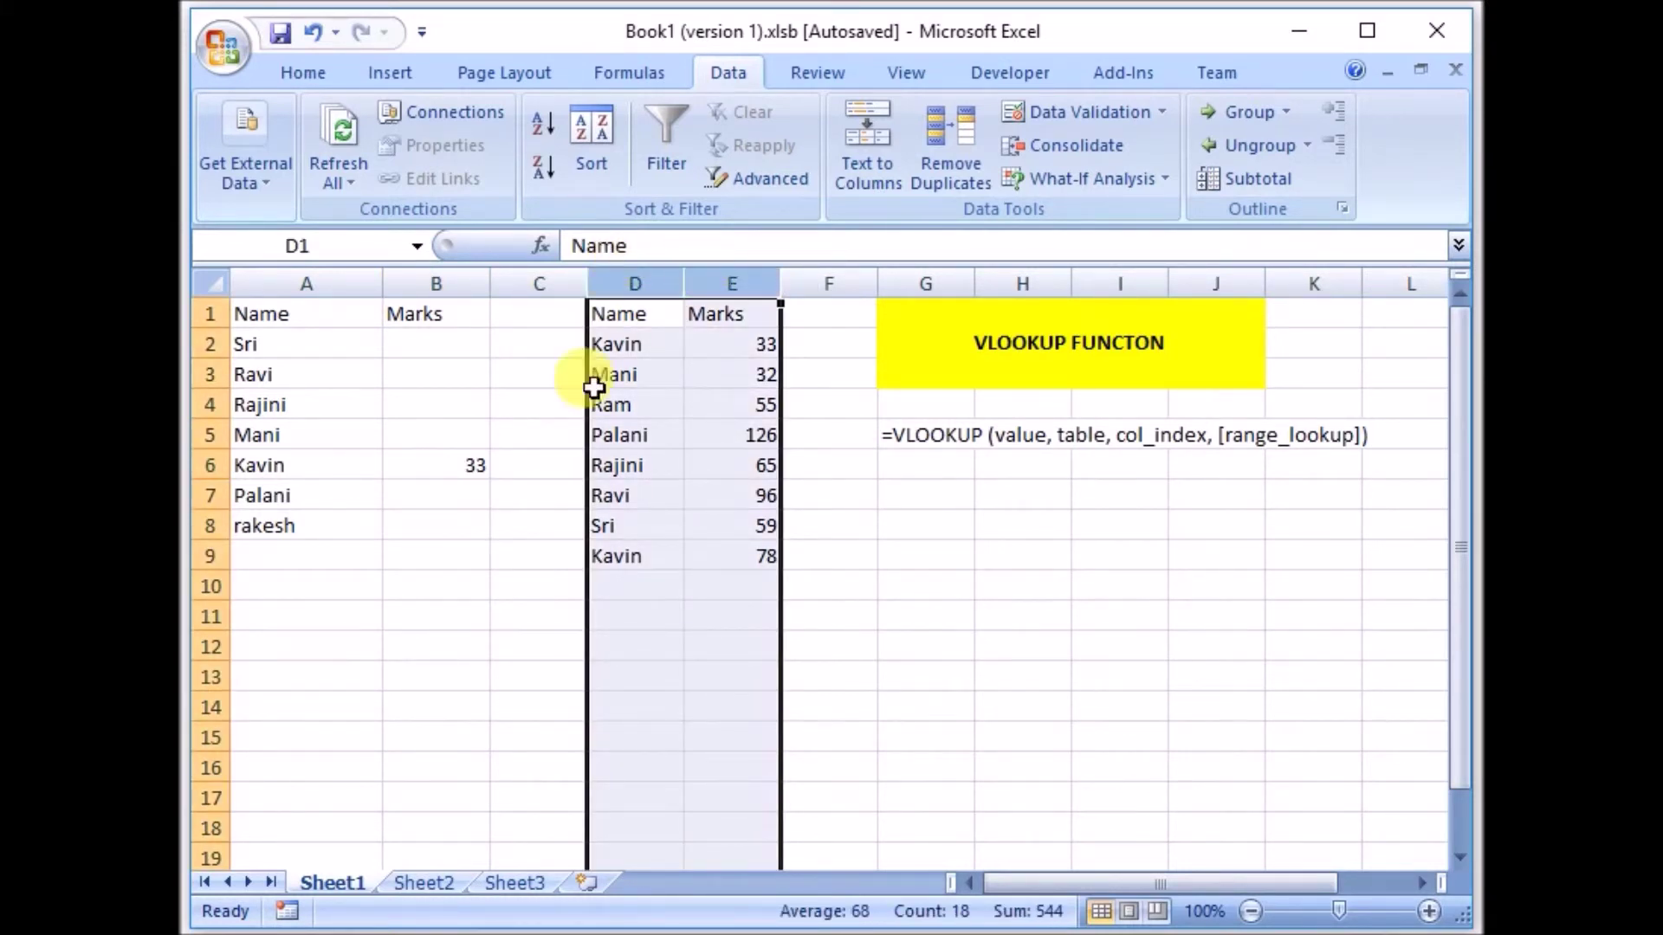
{"action": "left_click", "coordinate": [438, 472]}
{"action": "left_click_drag", "start_coordinate": [645, 374], "coordinate": [690, 564]}
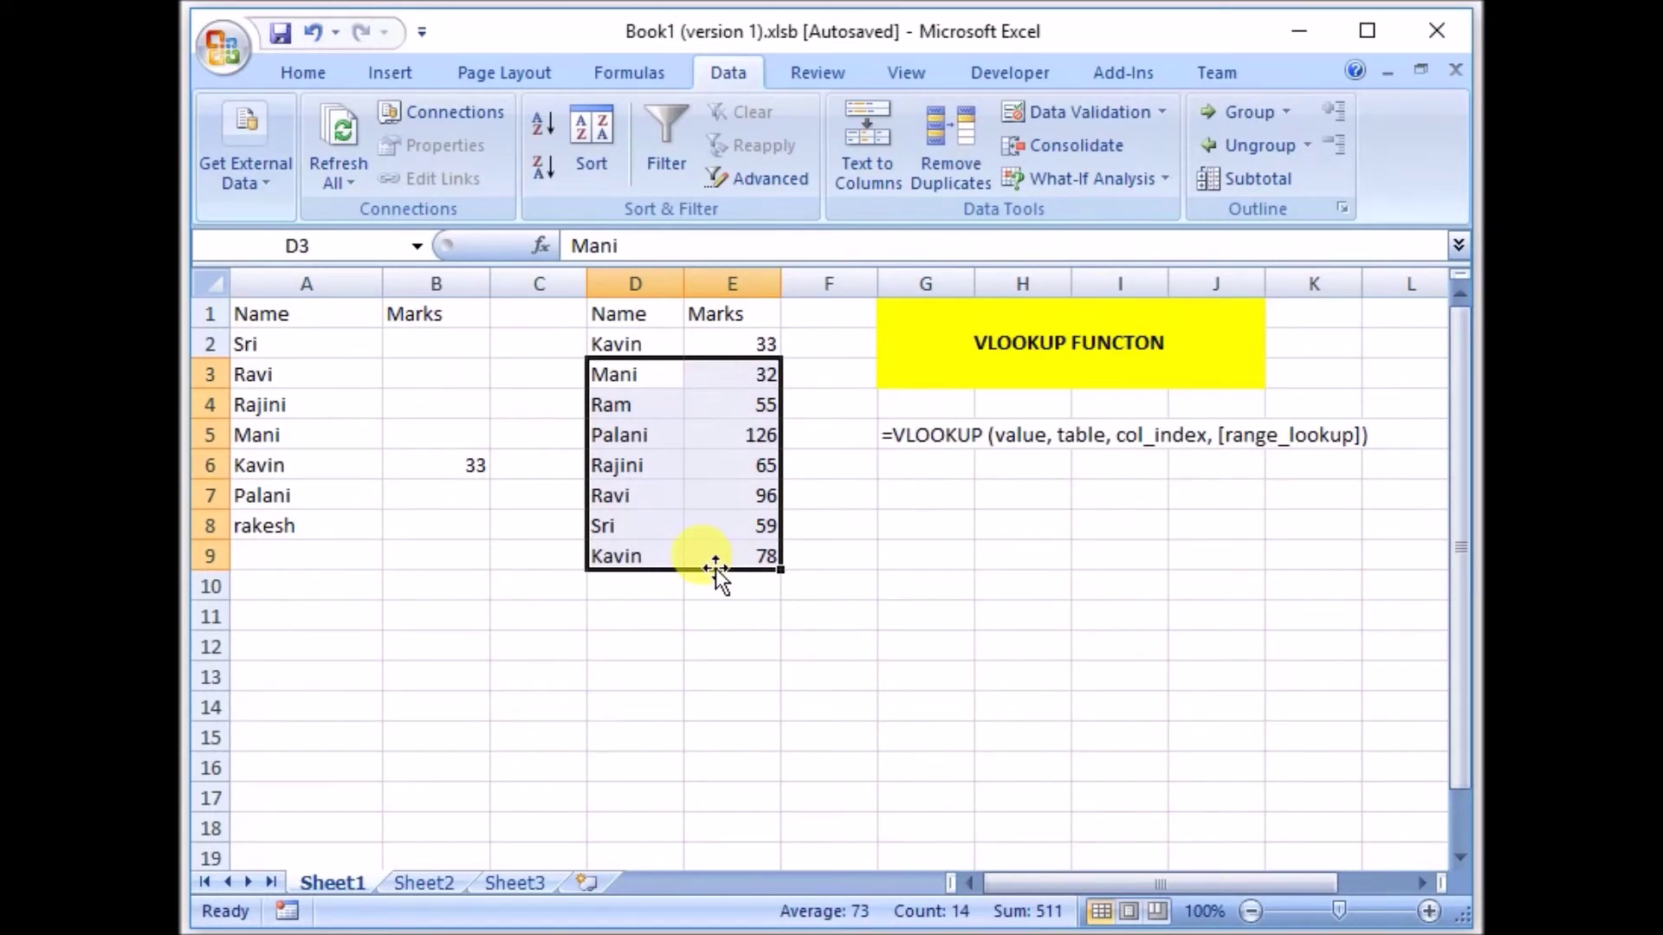
{"action": "left_click", "coordinate": [641, 343]}
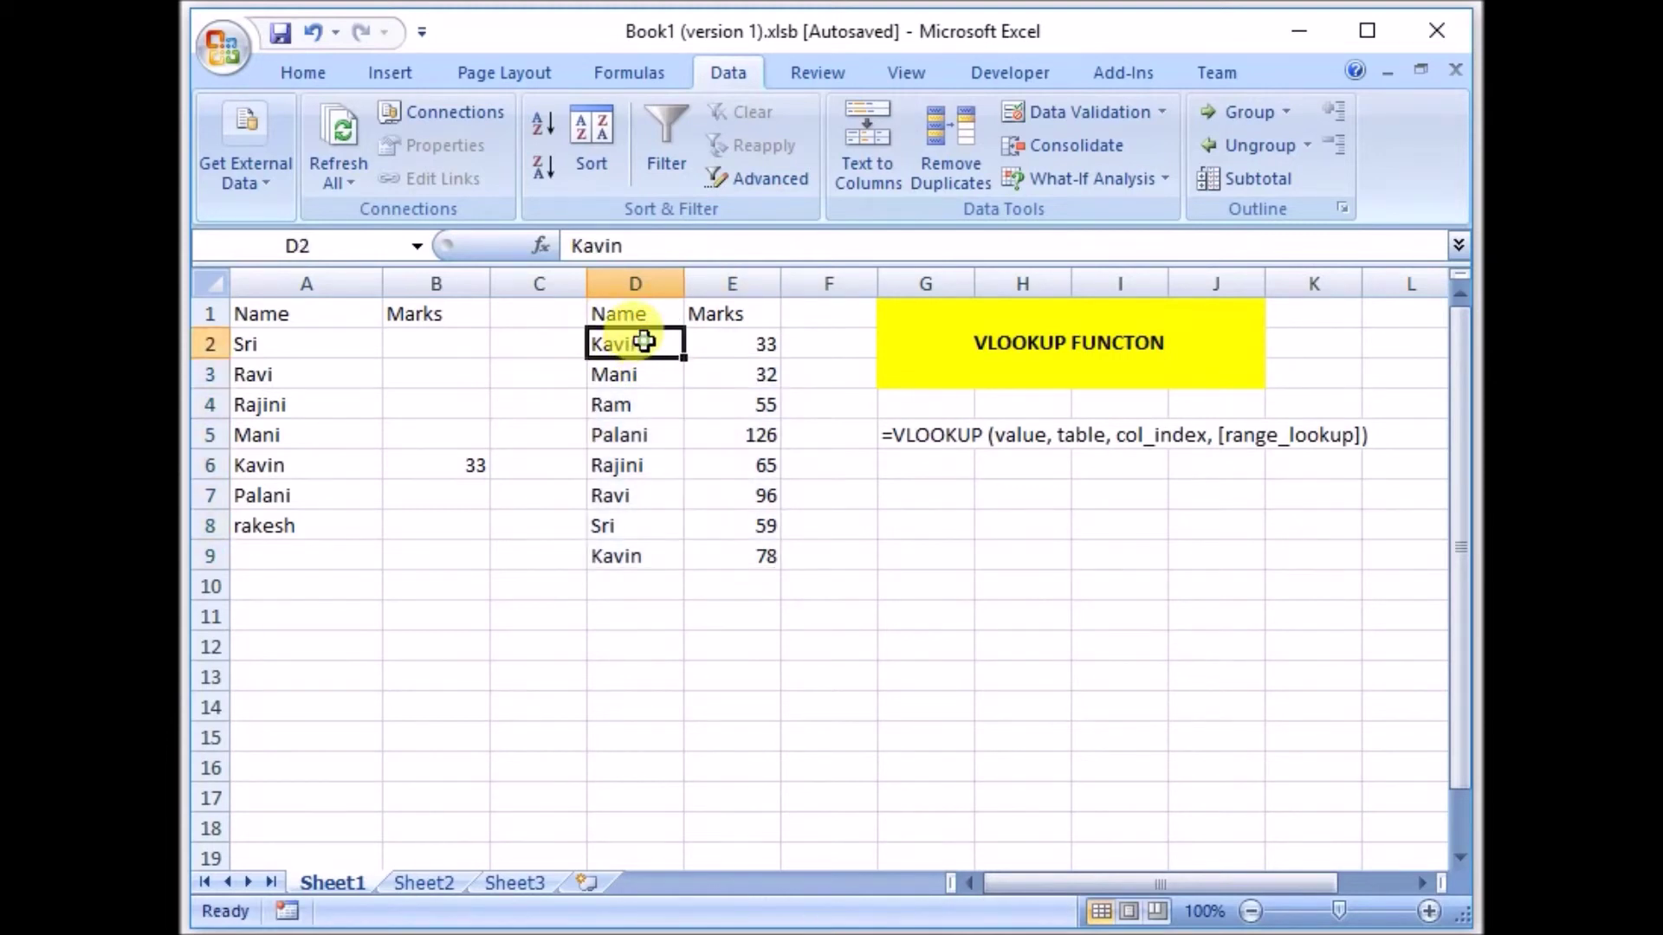
{"action": "left_click", "coordinate": [447, 472]}
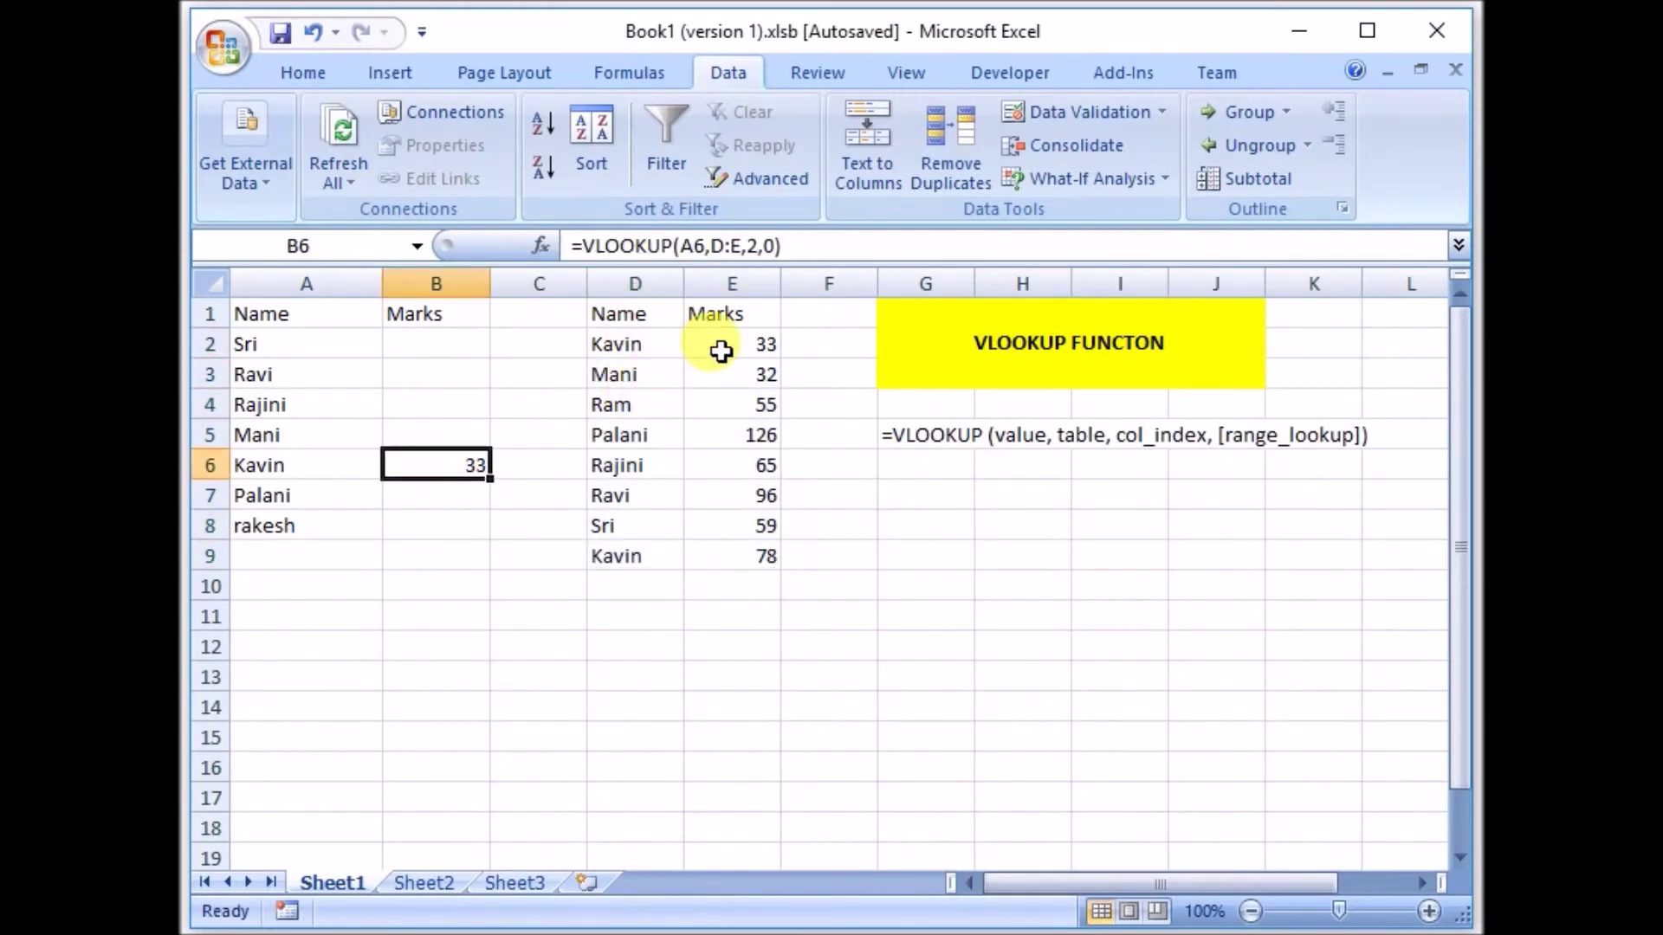
{"action": "left_click", "coordinate": [646, 557]}
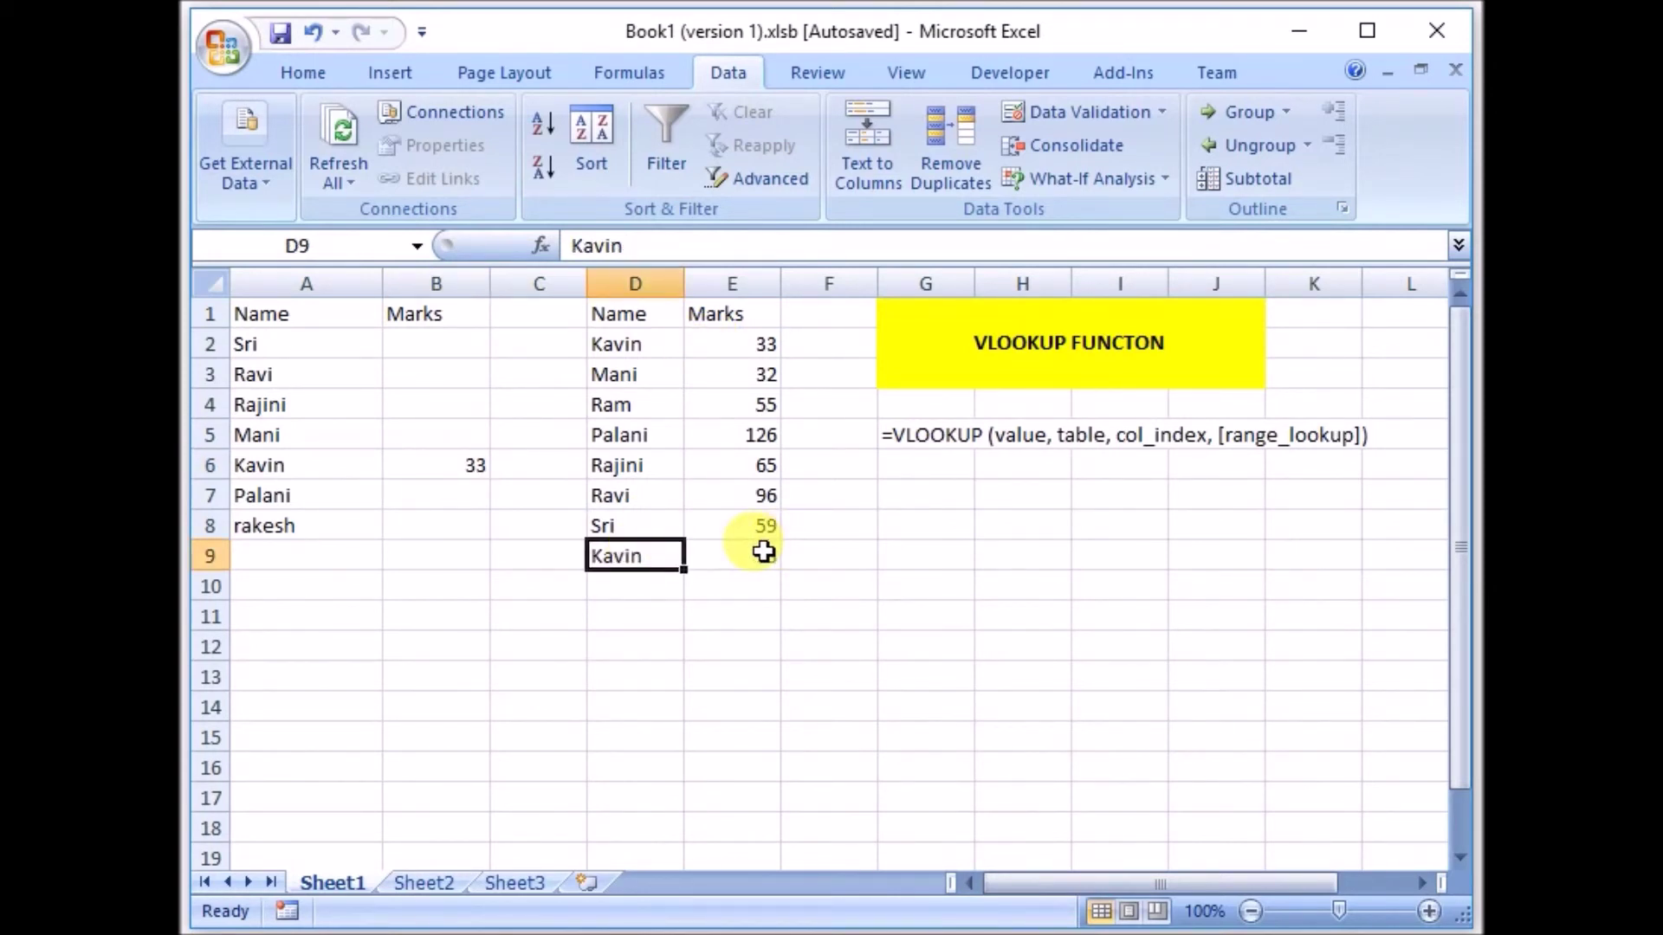
{"action": "left_click", "coordinate": [442, 466]}
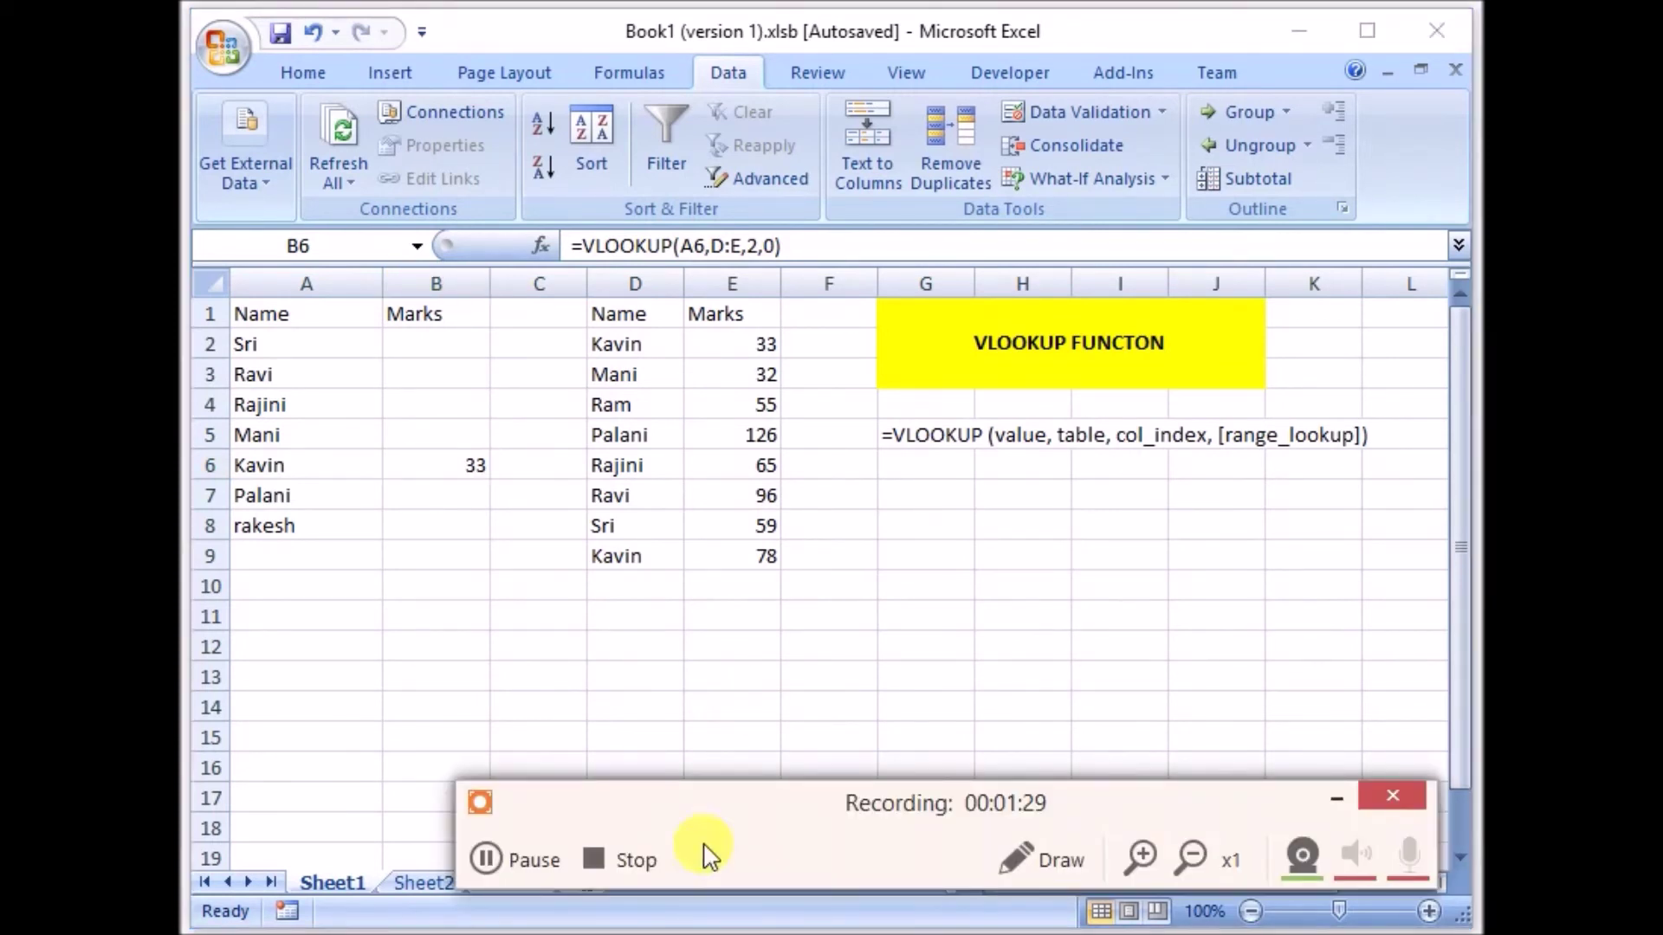
{"action": "left_click", "coordinate": [626, 853]}
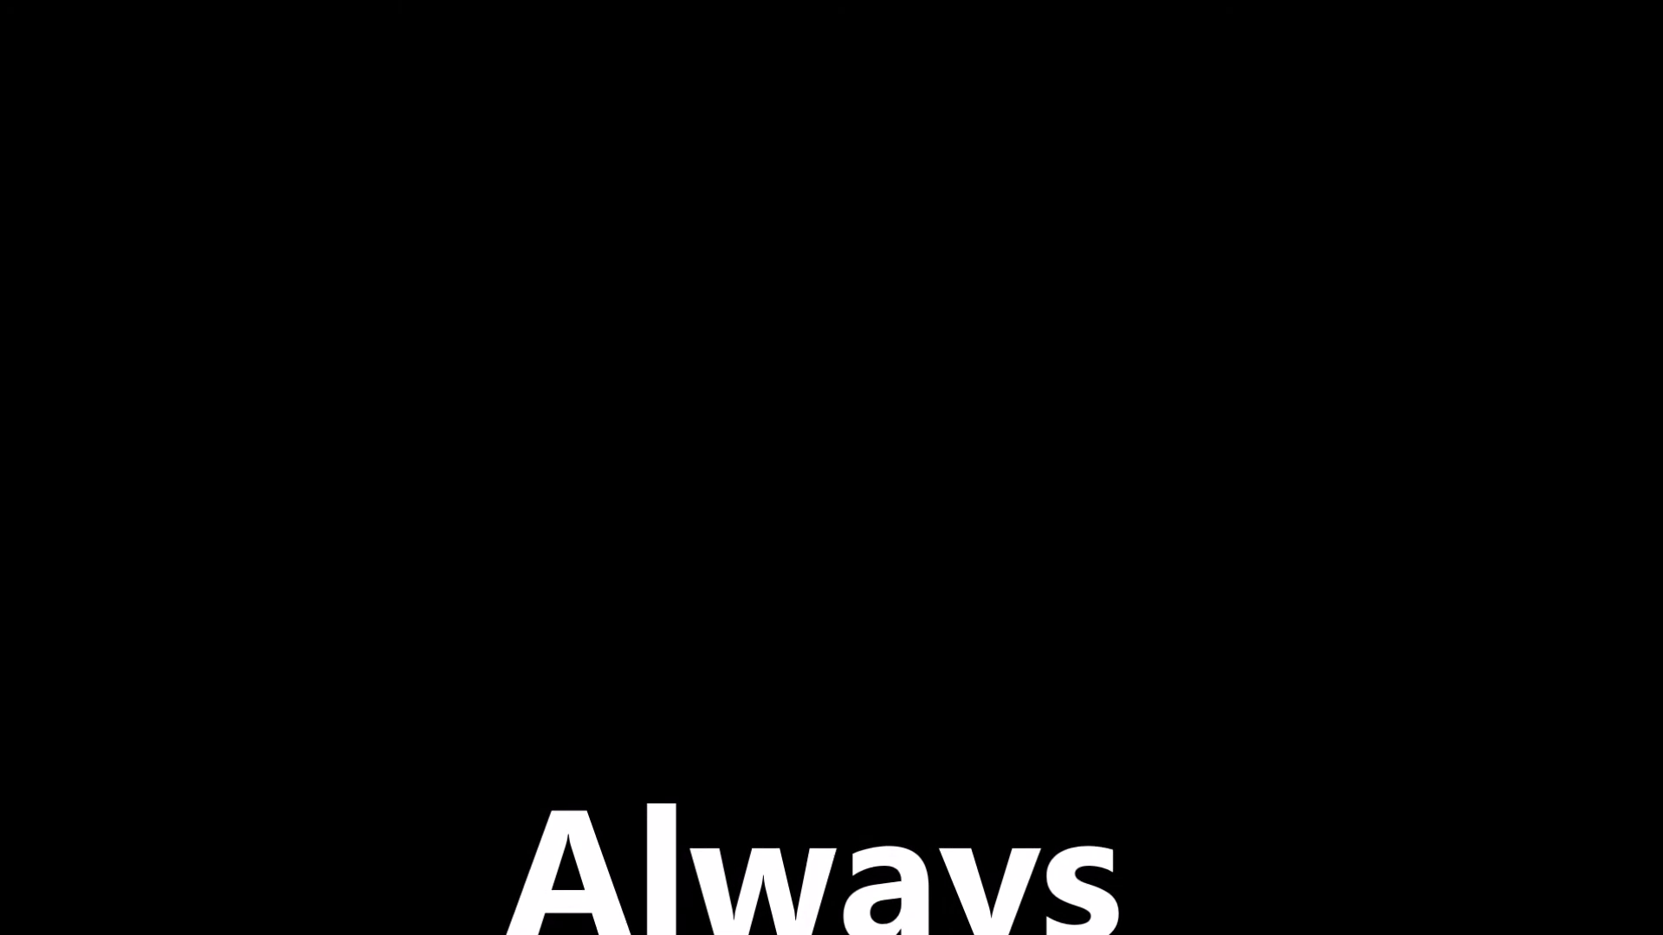